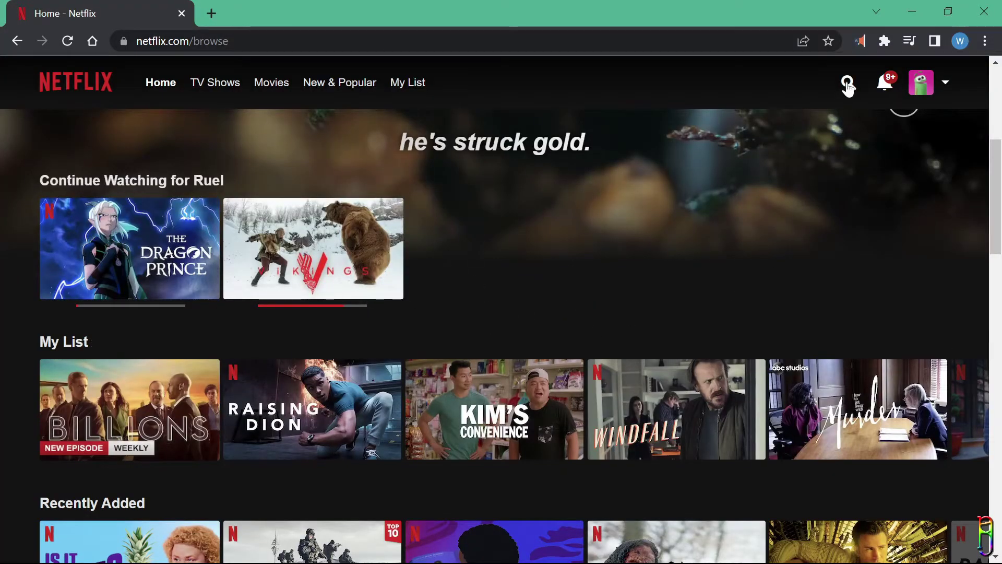
scroll(658, 356, "down", 12)
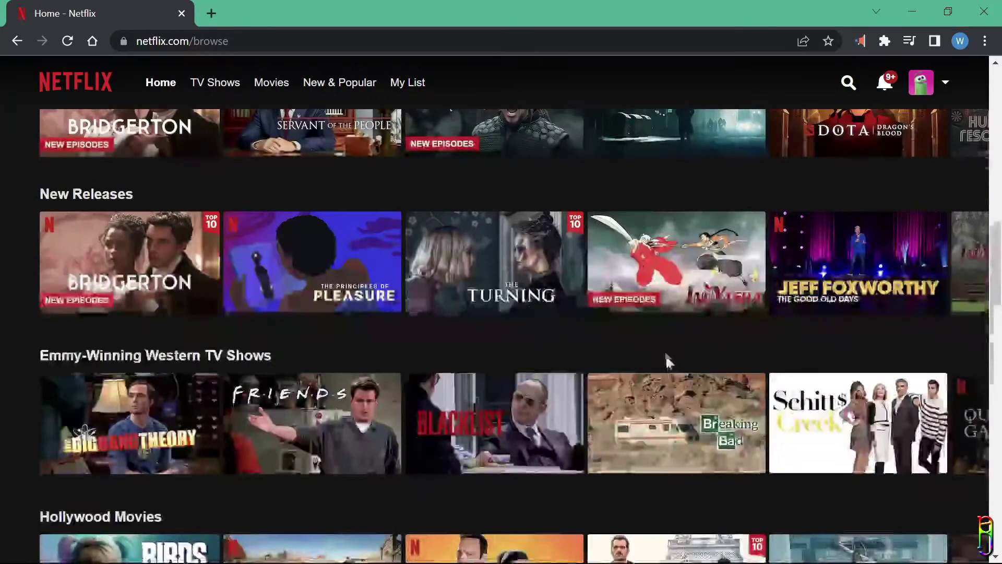
scroll(665, 358, "up", 8)
scroll(674, 391, "up", 6)
scroll(678, 386, "down", 2)
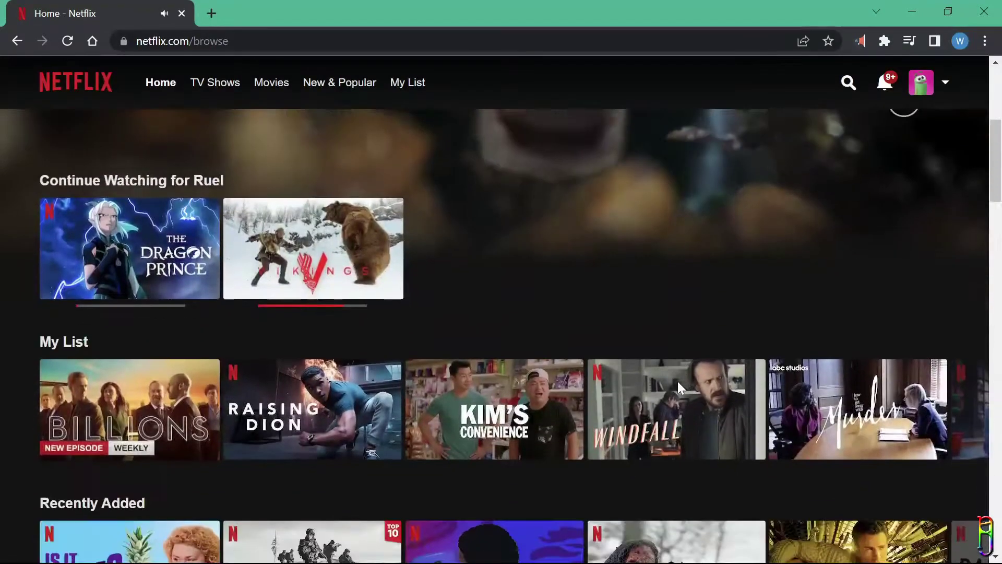
scroll(515, 183, "down", 3)
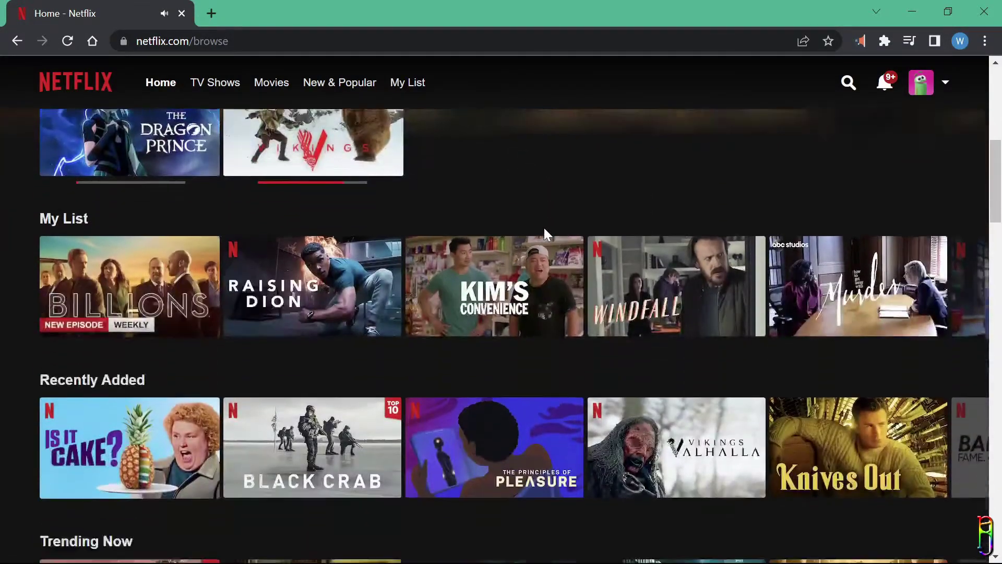
scroll(545, 235, "up", 2)
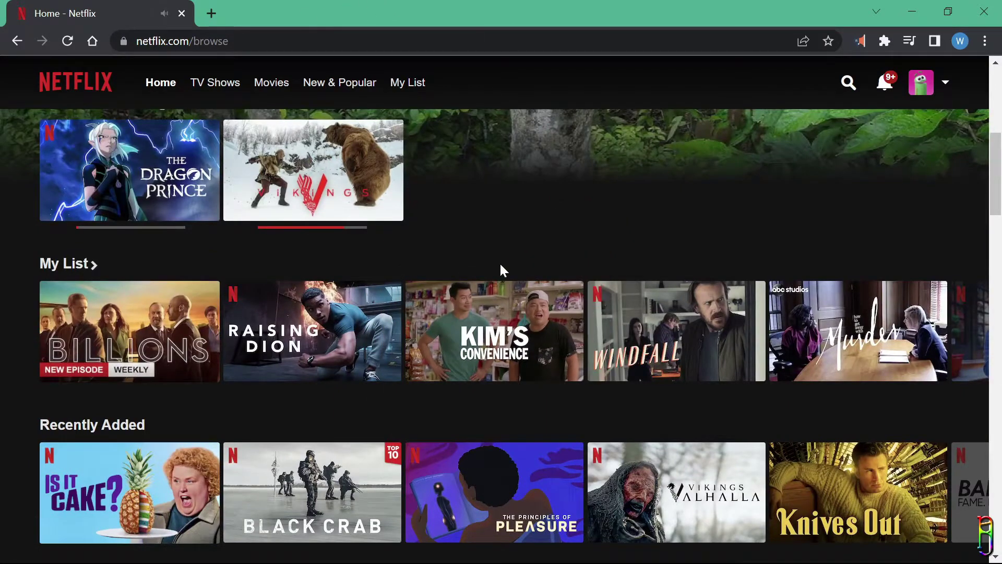
- Open netflix-codes.com in a new tab and look through its genre code categories down to TV Show
left_click(211, 13)
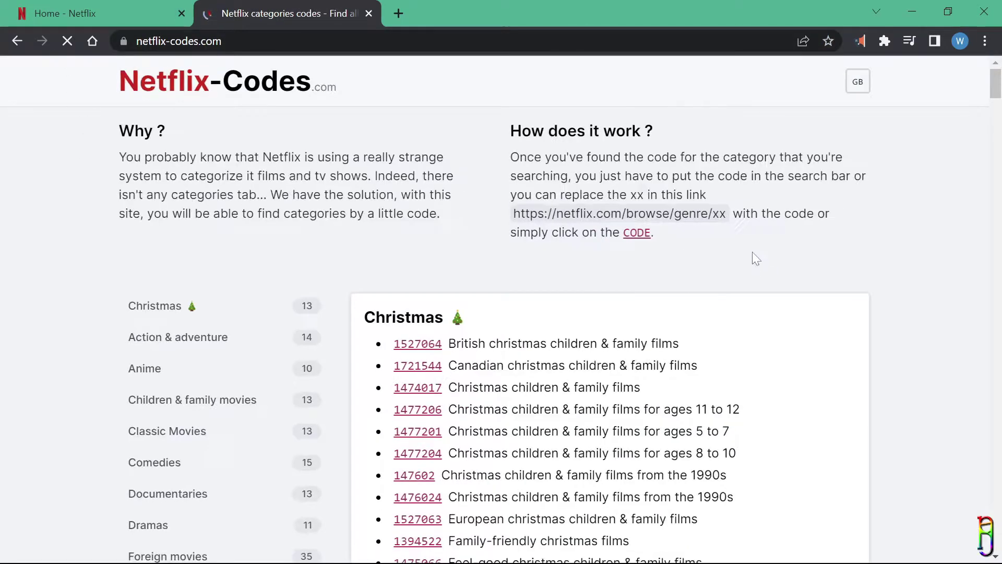
scroll(721, 276, "down", 3)
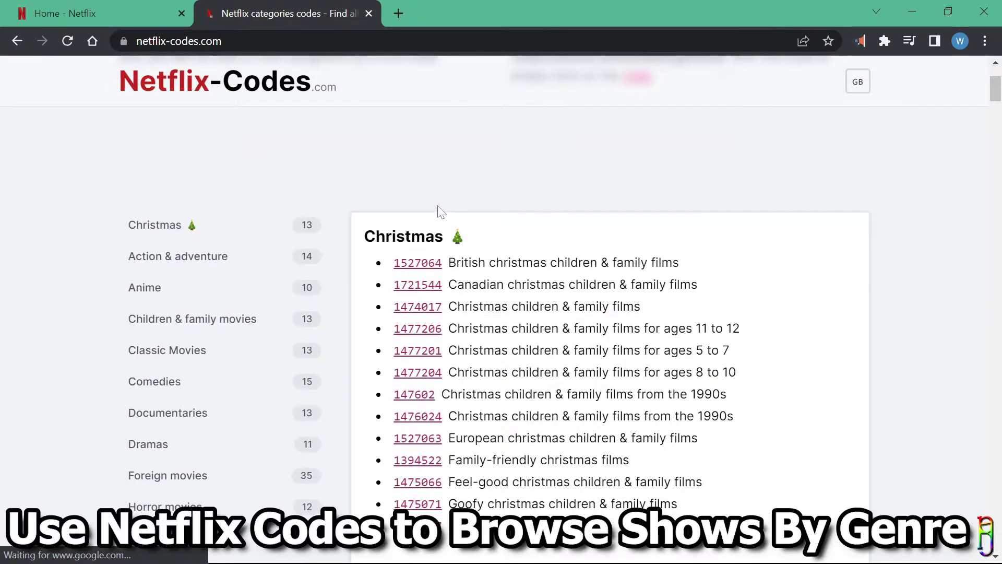
scroll(656, 406, "down", 5)
scroll(636, 371, "down", 3)
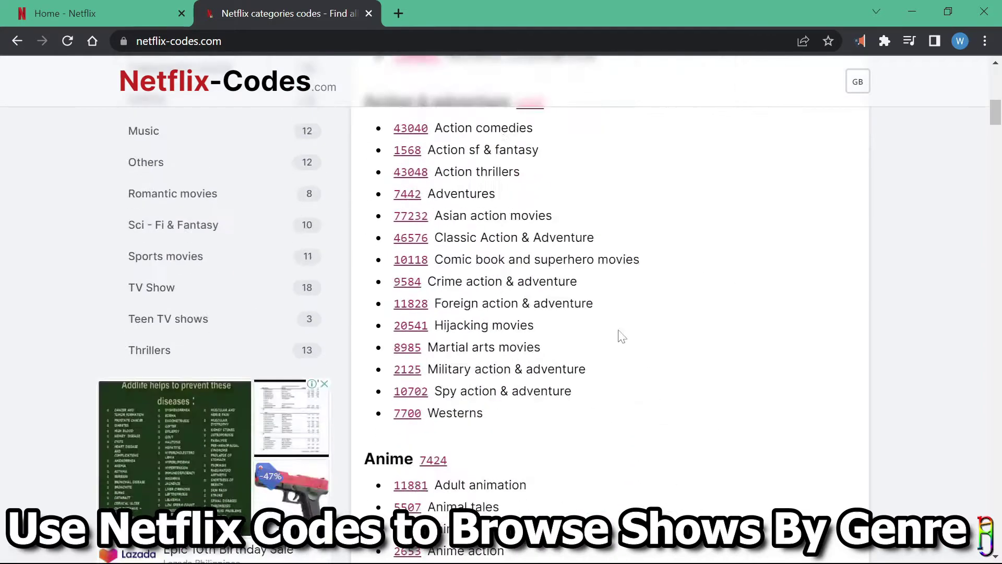
scroll(609, 421, "down", 20)
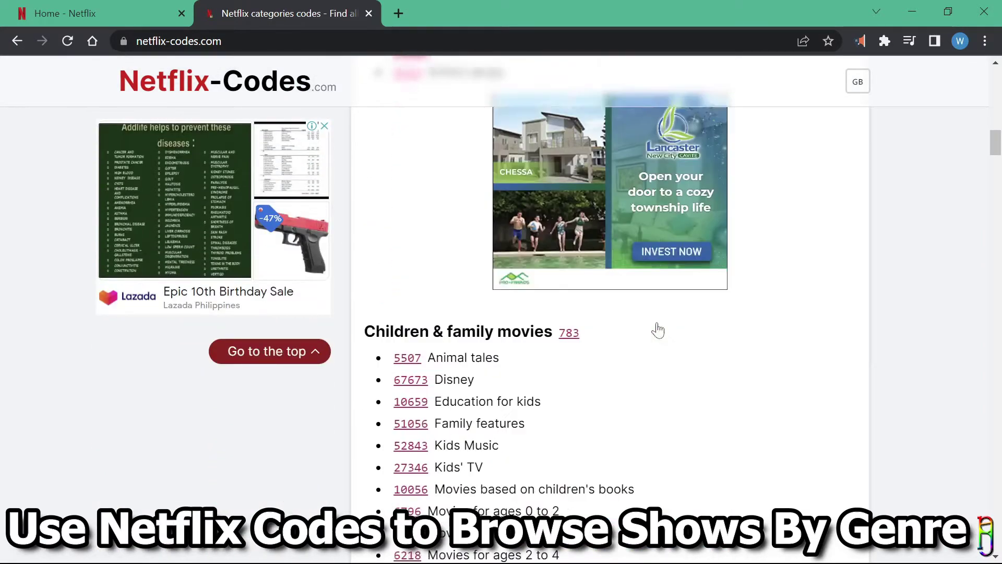
scroll(657, 333, "down", 20)
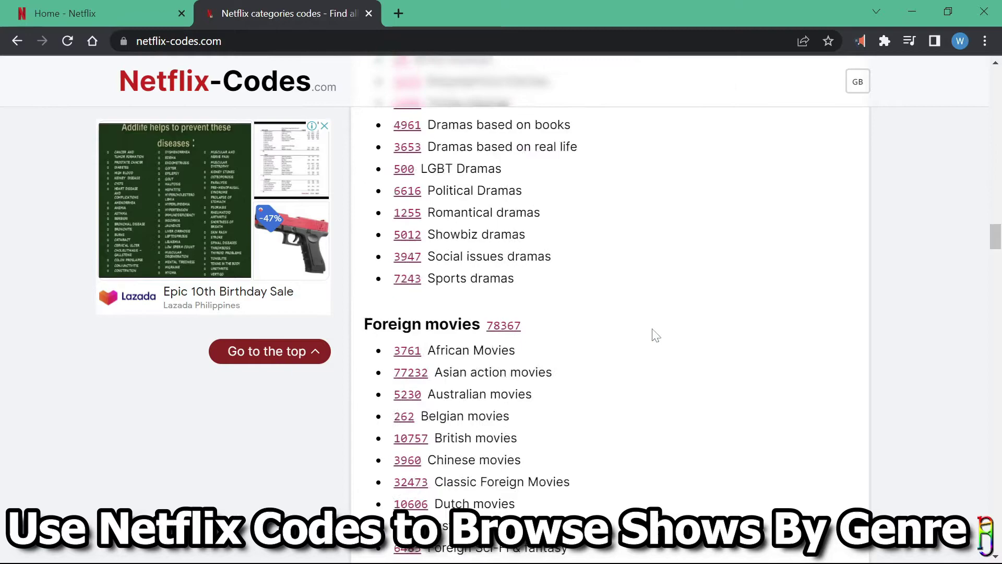
scroll(656, 335, "down", 20)
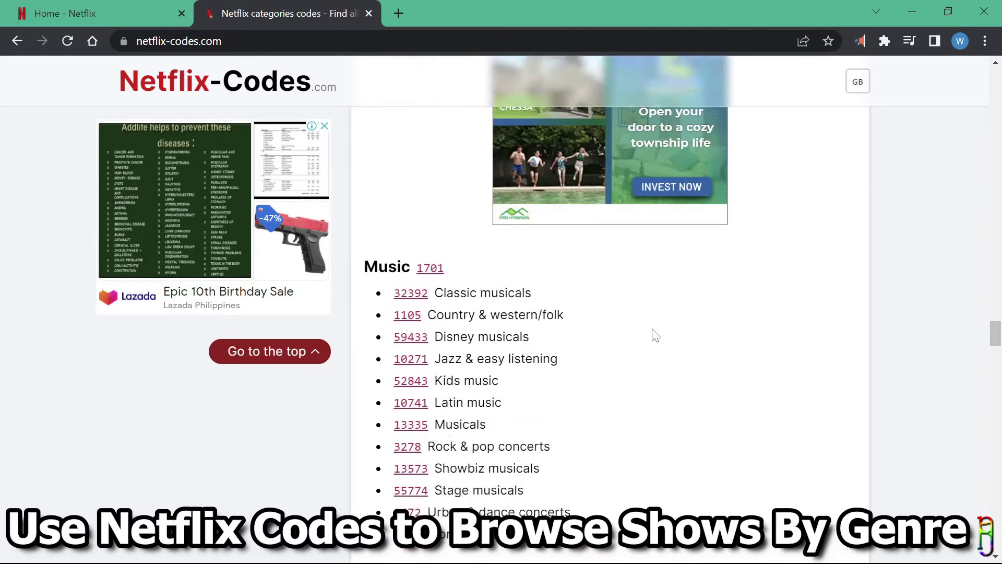
scroll(656, 334, "down", 20)
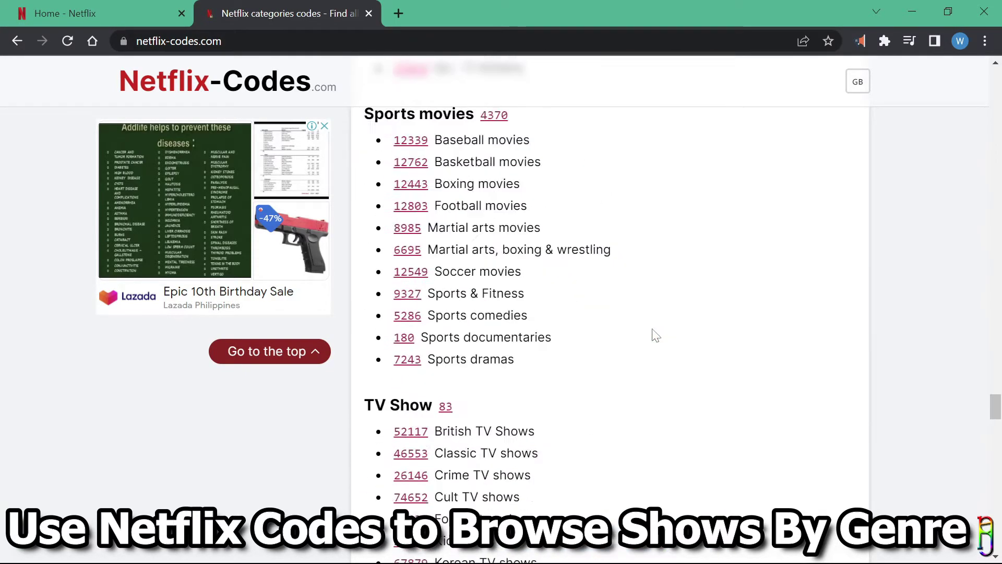
scroll(656, 334, "down", 10)
- Open the Romantic Comedies genre, code 5475, from the Romantic movies list
scroll(656, 334, "up", 15)
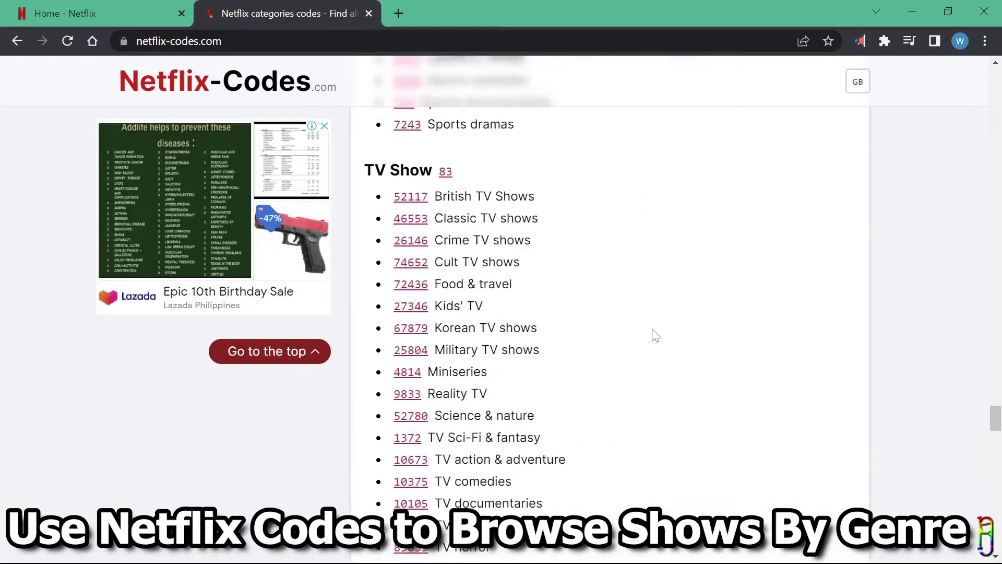
scroll(656, 335, "up", 6)
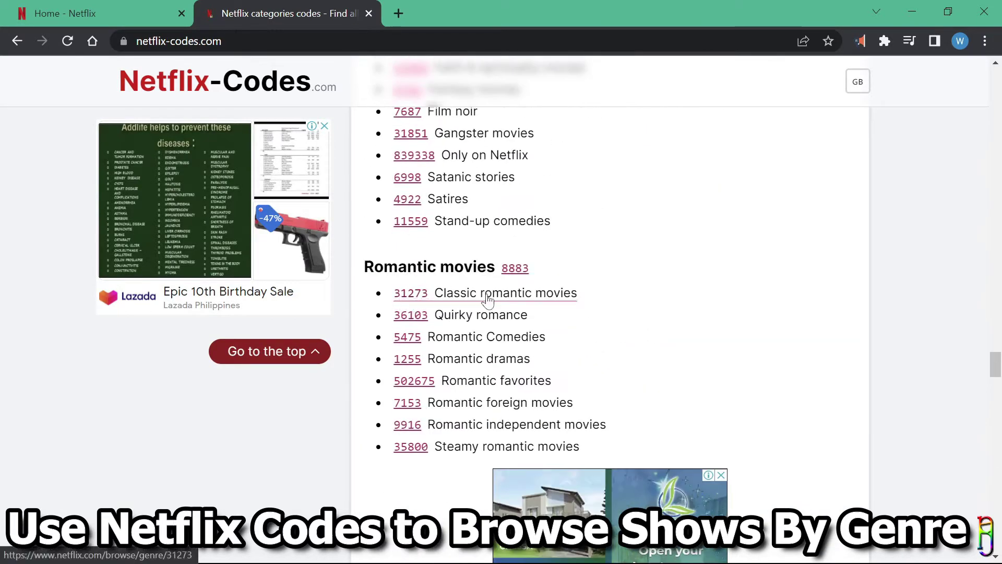
left_click(487, 337)
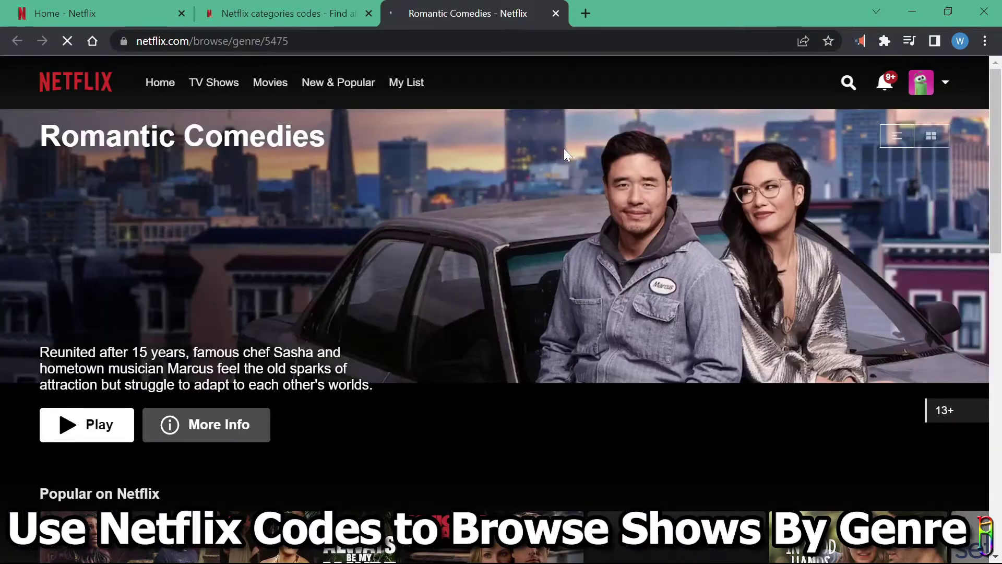
- Browse the Romantic Comedies titles, advancing the Popular on Netflix row to its next set
scroll(466, 320, "down", 5)
scroll(466, 324, "up", 6)
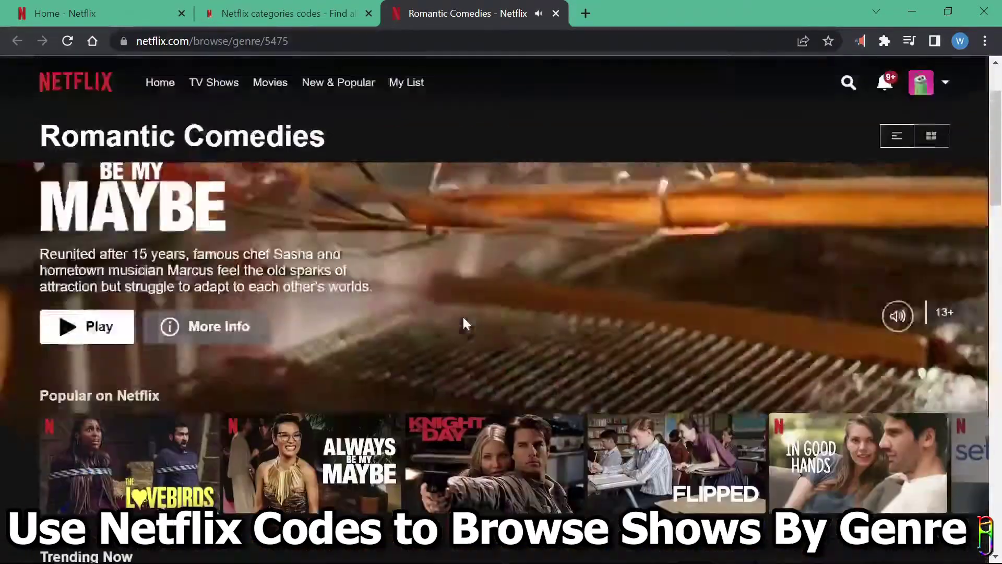
scroll(462, 302, "down", 3)
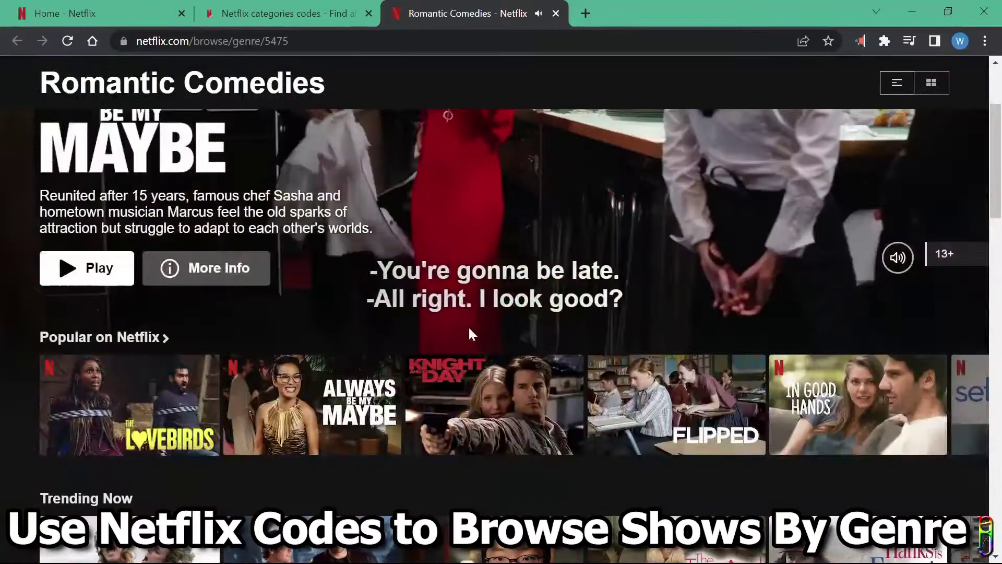
left_click(969, 406)
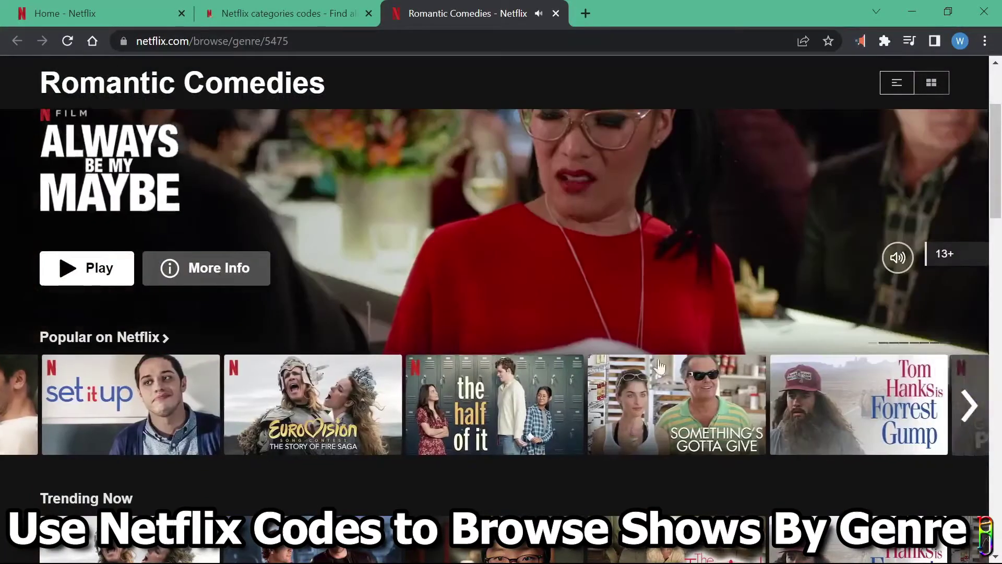
scroll(379, 299, "up", 3)
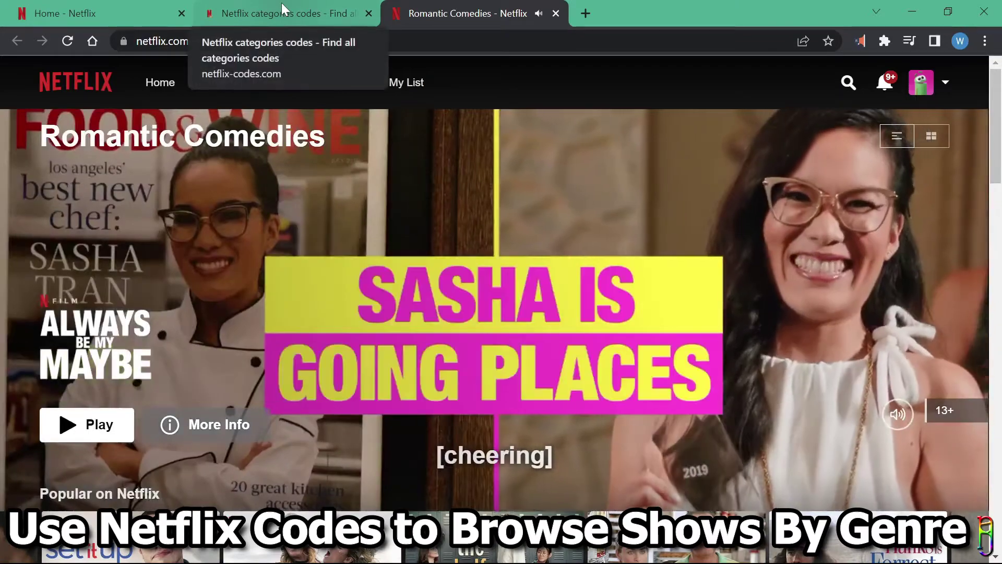
scroll(658, 322, "down", 8)
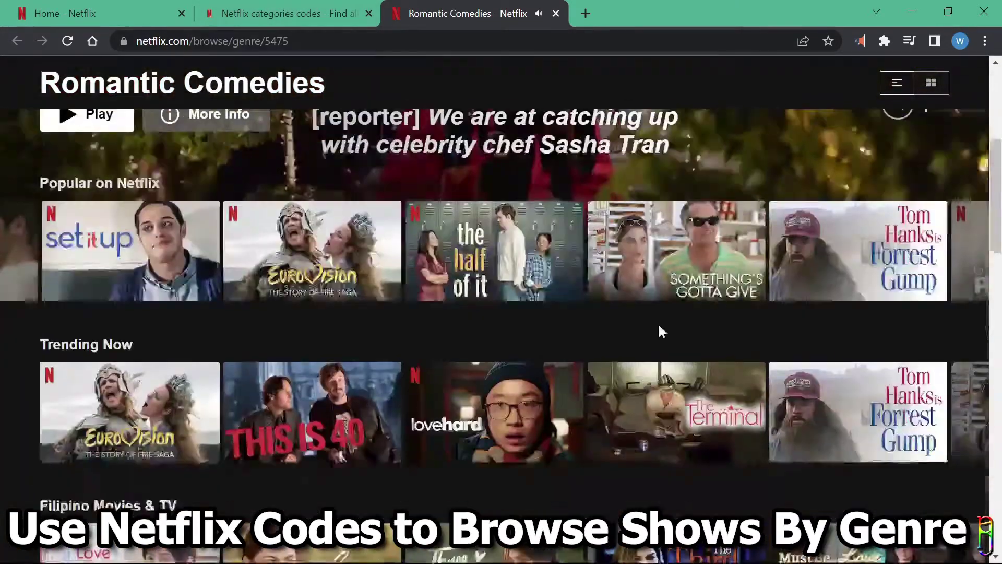
- Return to netflix-codes.com and look up the code for Monster movies under Horror movies
key("ctrl+shift+Tab")
scroll(652, 359, "up", 20)
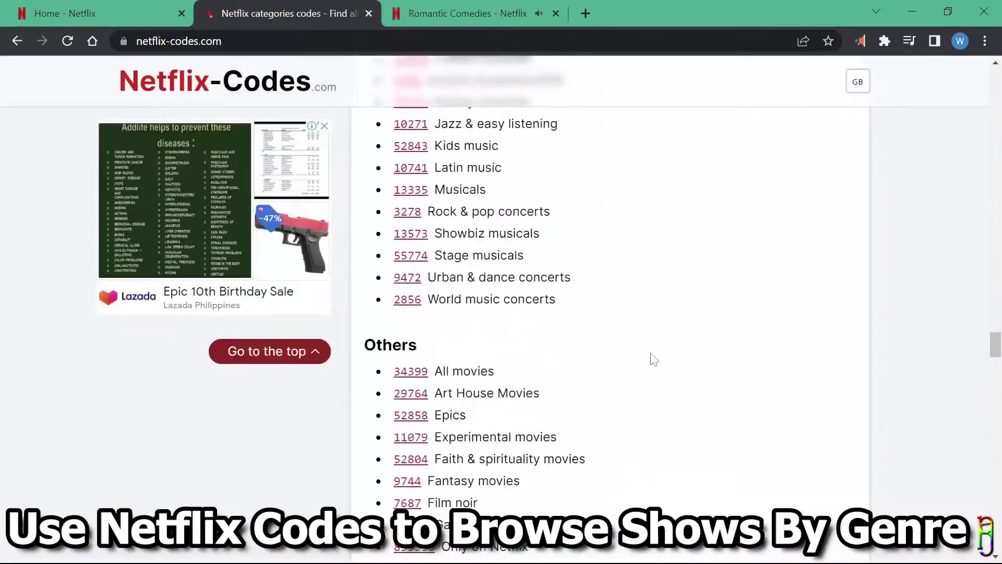
scroll(658, 360, "down", 4)
scroll(593, 240, "up", 4)
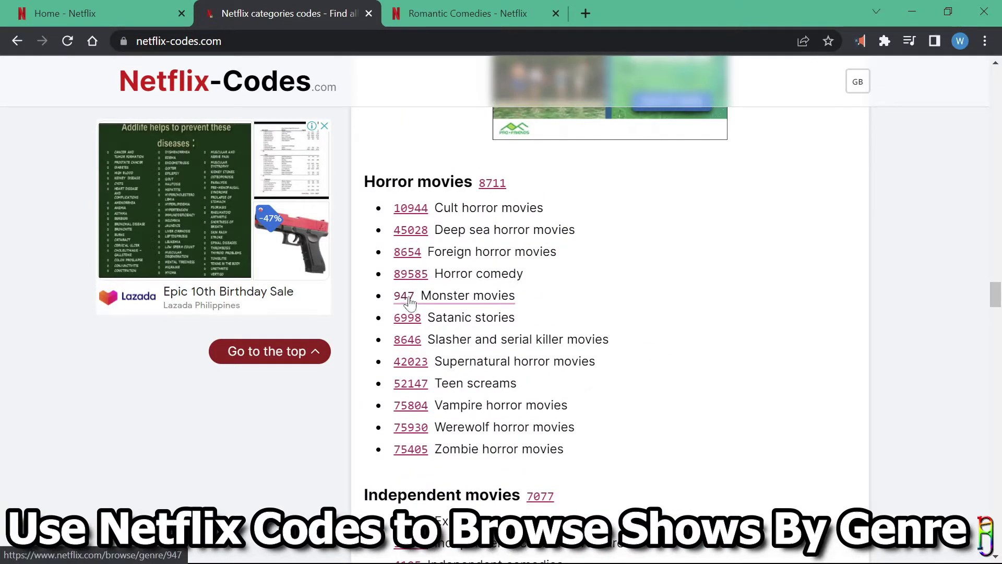
- Replace the genre code in the Romantic Comedies page address with 947 and load the page
left_click(459, 13)
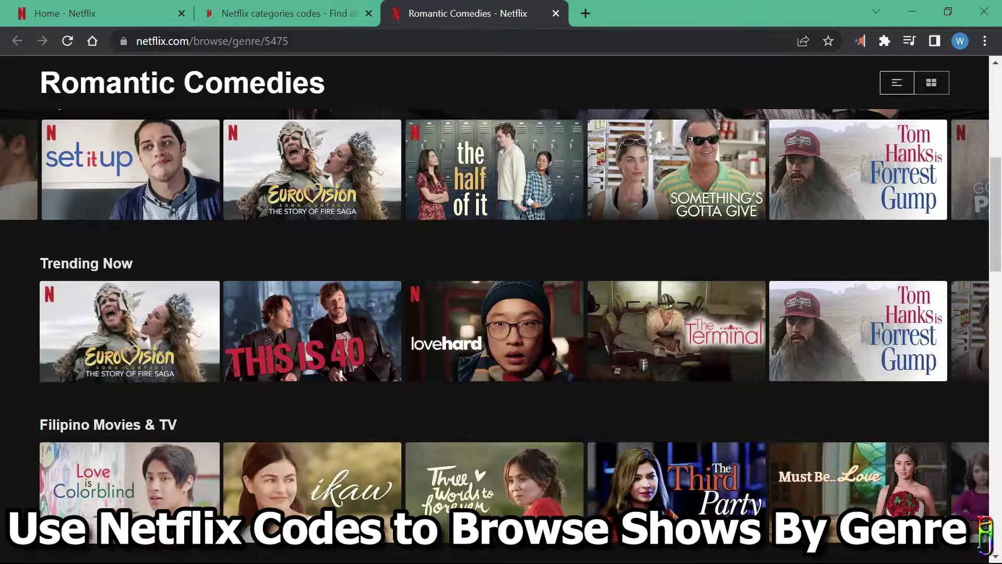
left_click(263, 41)
left_click(327, 41)
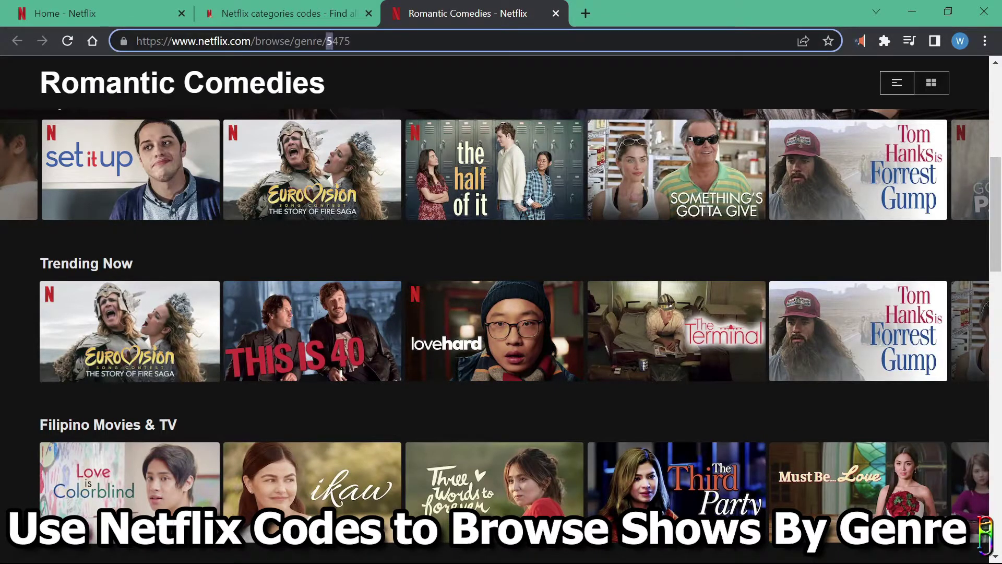
type("9")
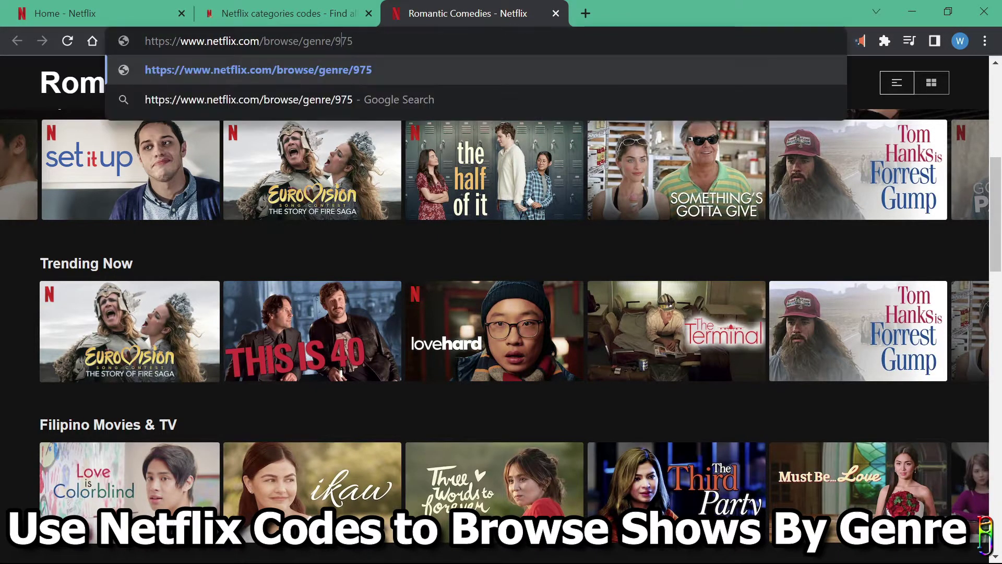
key("Return")
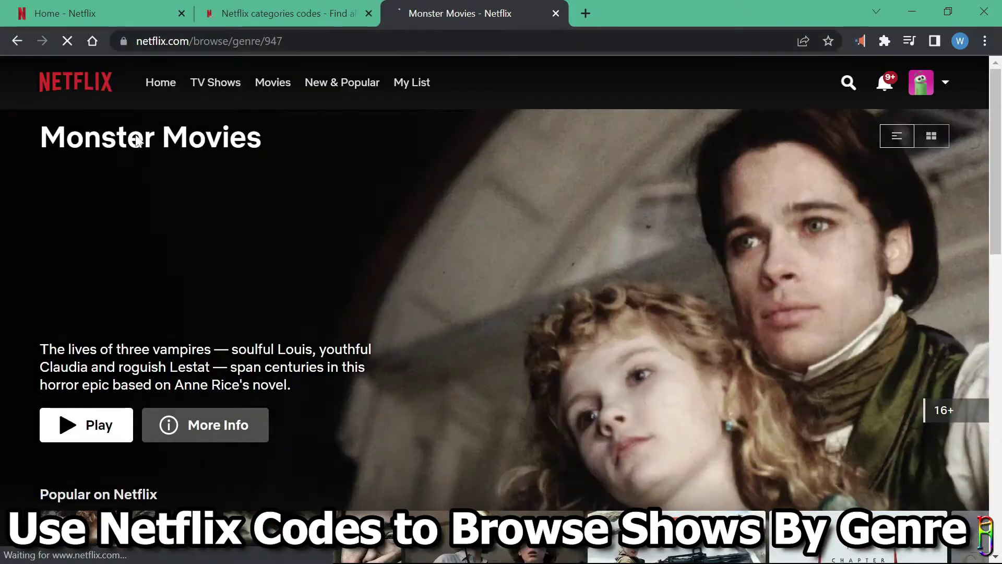
- Browse the Monster Movies titles, advancing the Popular on Netflix row to its next set
scroll(424, 289, "down", 5)
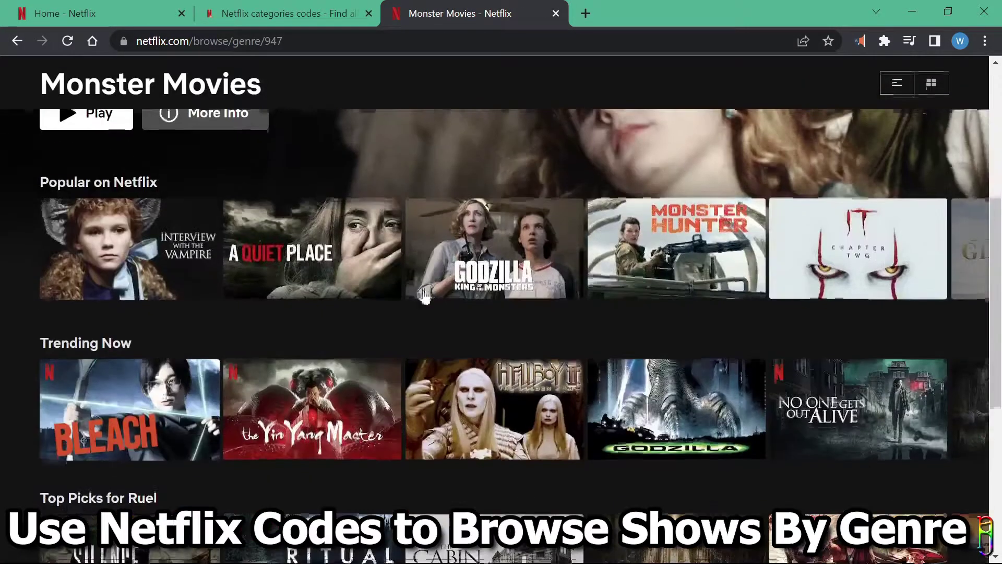
scroll(969, 410, "up", 3)
left_click(969, 410)
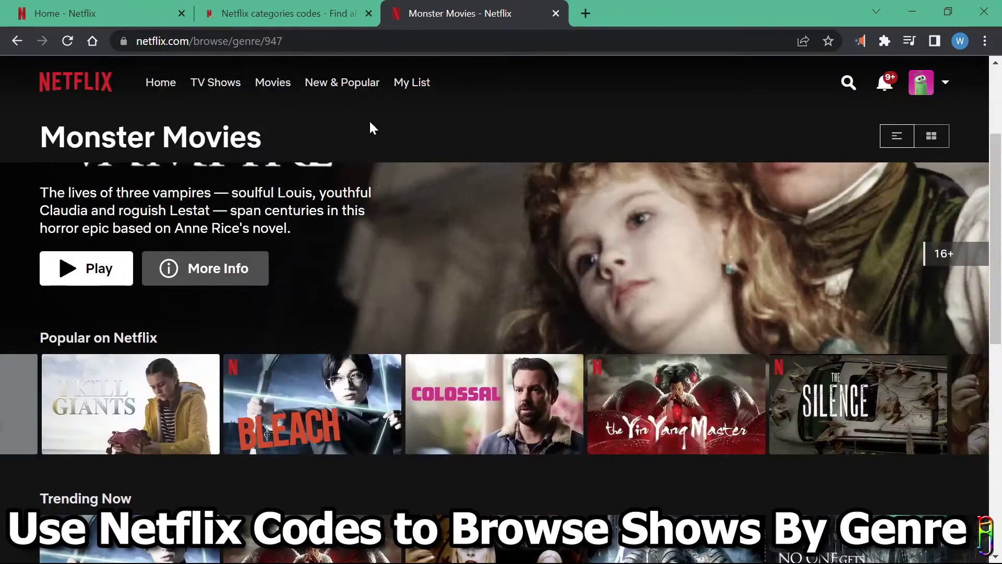
- Examine more categories on netflix-codes.com and compare them with the genre code in the Monster Movies page address
left_click(254, 14)
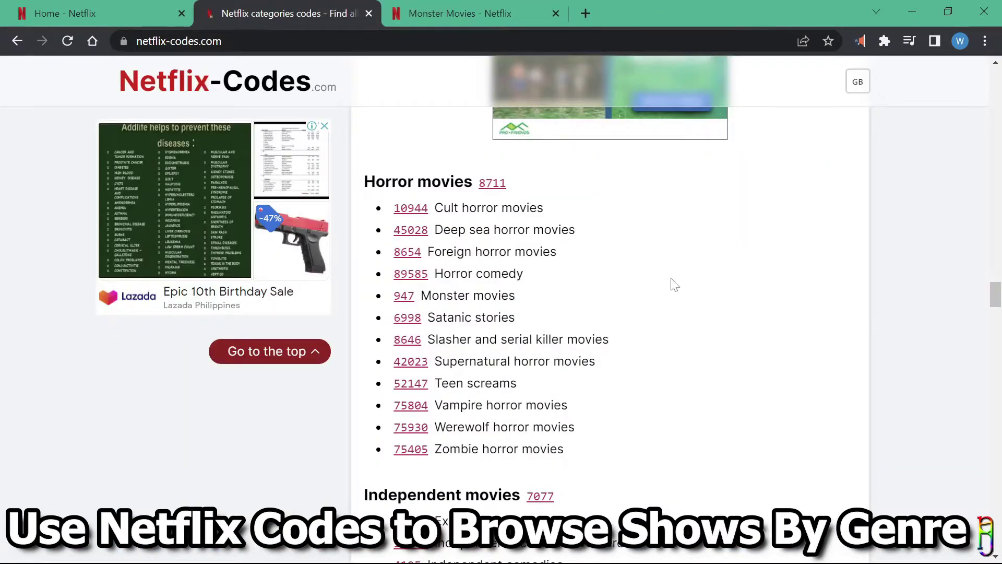
scroll(672, 282, "up", 10)
scroll(673, 281, "up", 20)
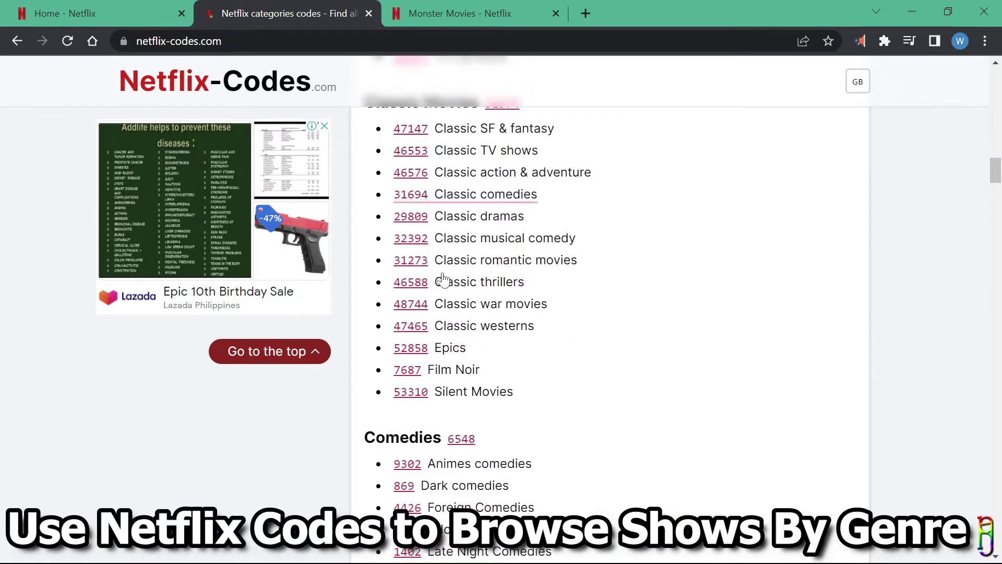
left_click(443, 13)
left_click(362, 38)
left_click(345, 41)
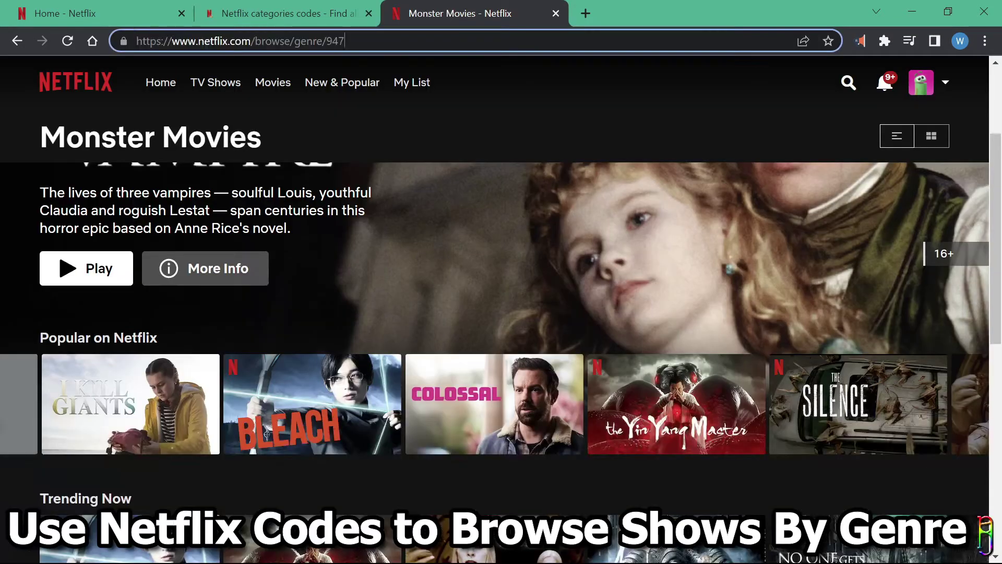
left_click(287, 13)
scroll(453, 222, "up", 7)
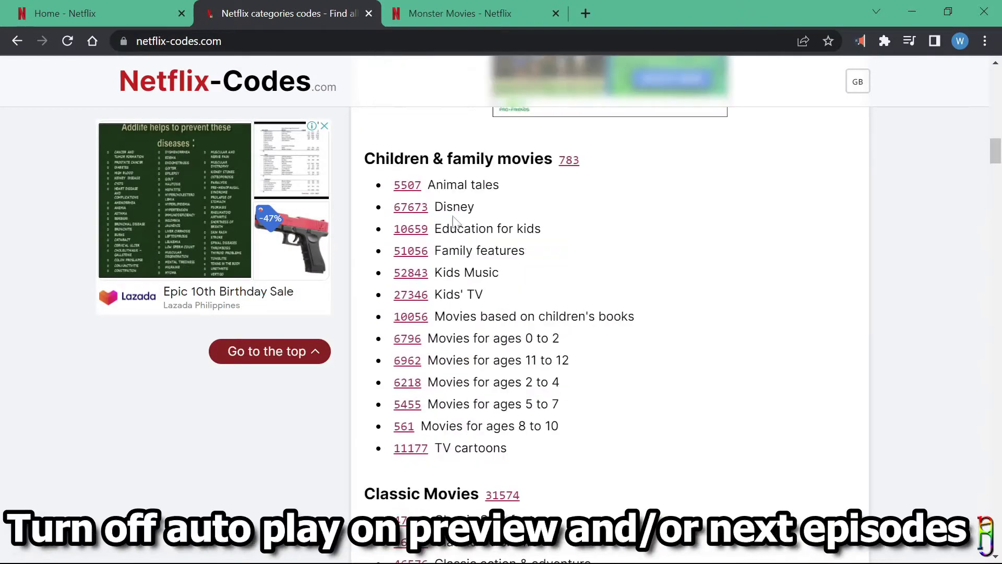
- Close the netflix-codes.com and Monster Movies tabs to return to the Netflix home page
left_click(370, 13)
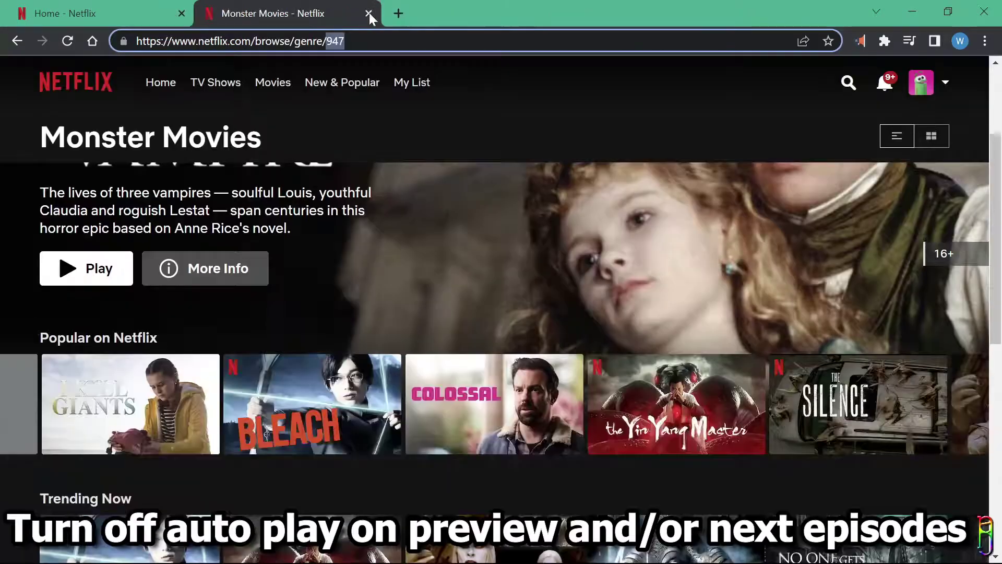
left_click(368, 13)
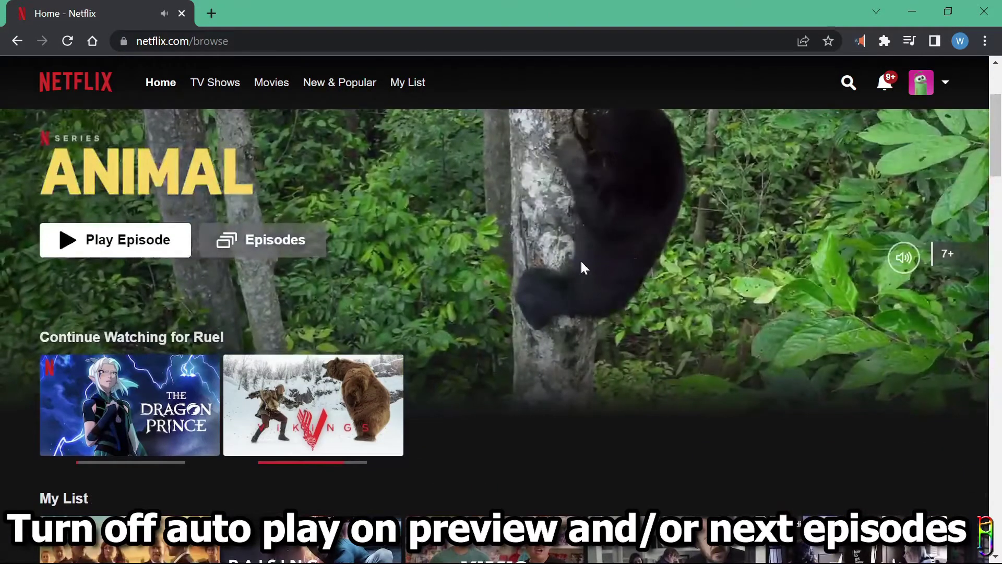
- Open the current profile, the one with the green character avatar, for editing in profile management
scroll(580, 259, "down", 5)
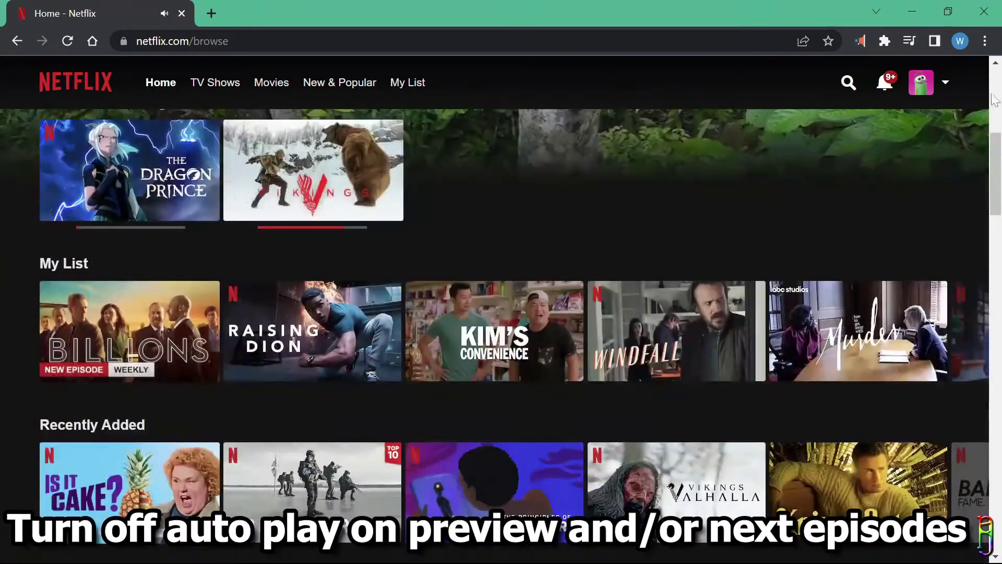
mouse_move(950, 91)
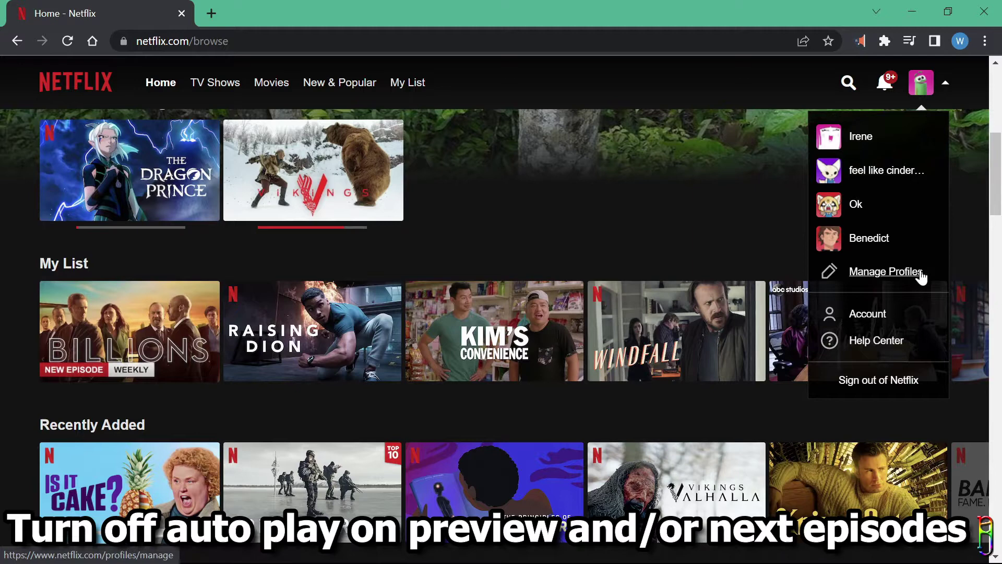
left_click(880, 272)
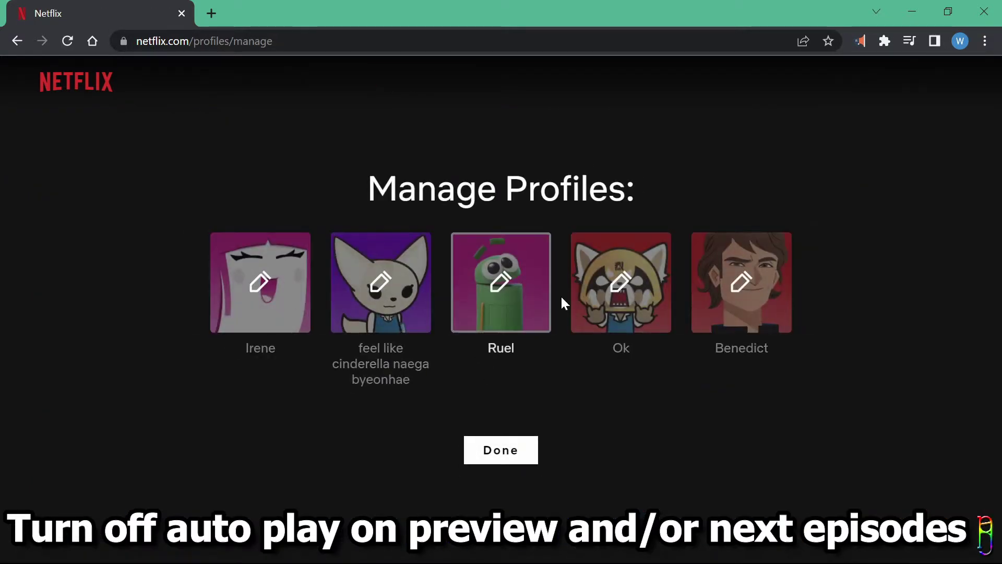
left_click(506, 284)
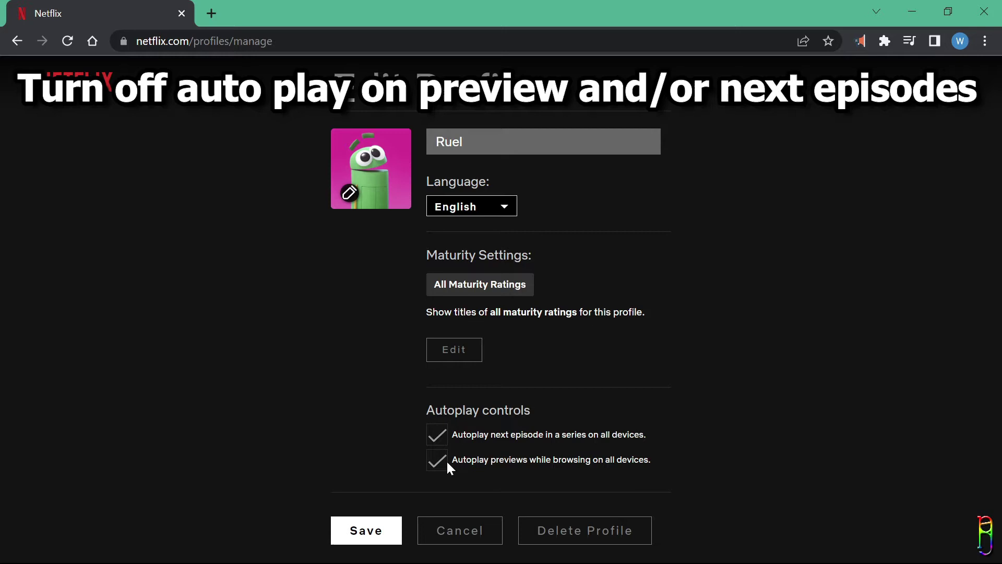
- Turn off autoplay previews while browsing on all devices, save the profile, and resume browsing with it
left_click(429, 461)
left_click(336, 530)
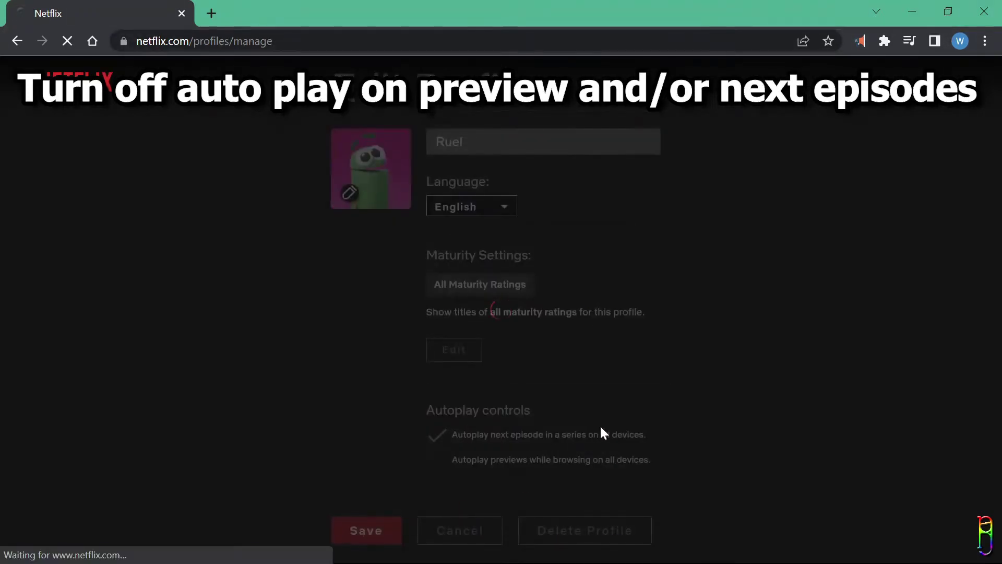
left_click(520, 461)
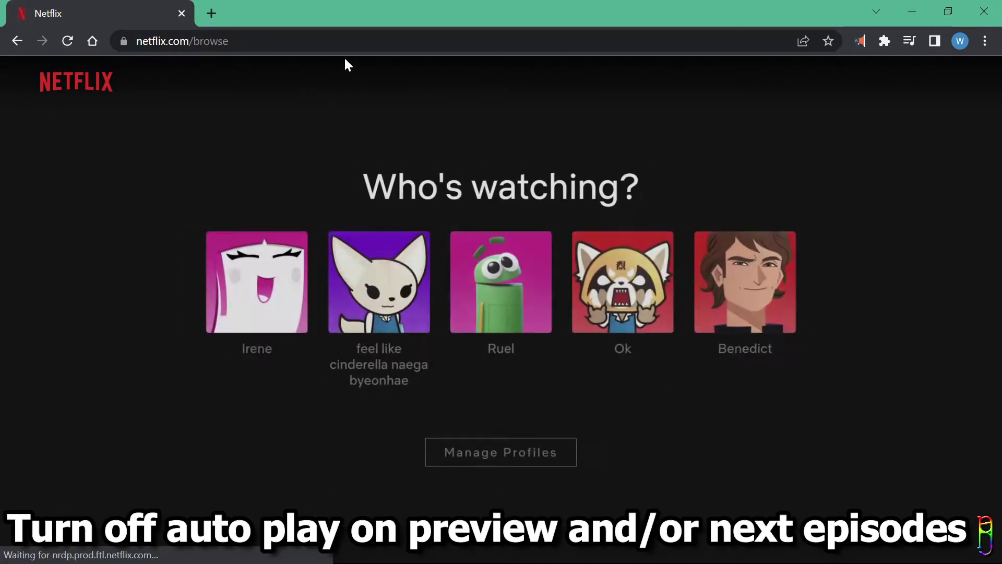
left_click(499, 282)
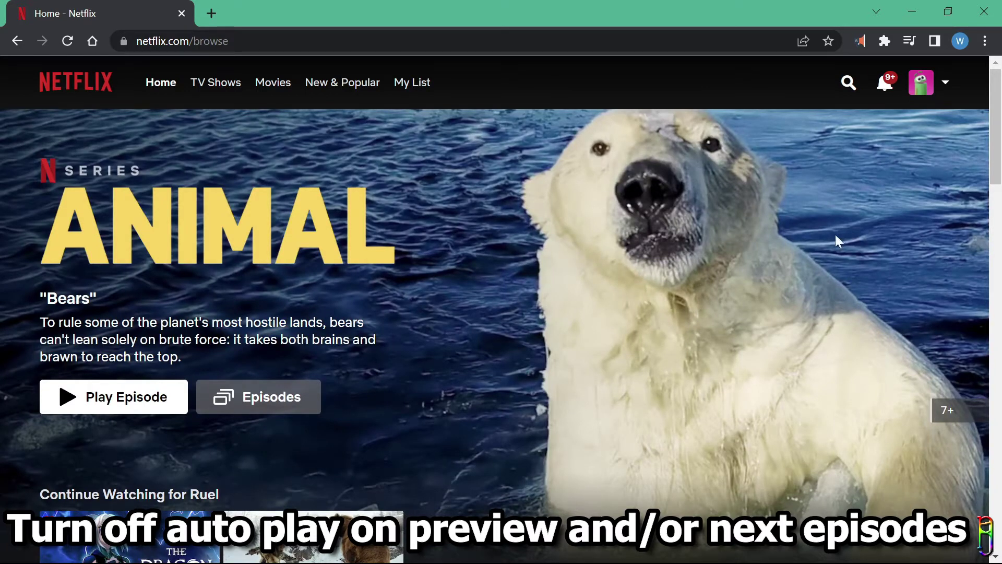
- Turn autoplay previews back on for the same profile, save it, and return to the home page
mouse_move(939, 85)
left_click(897, 271)
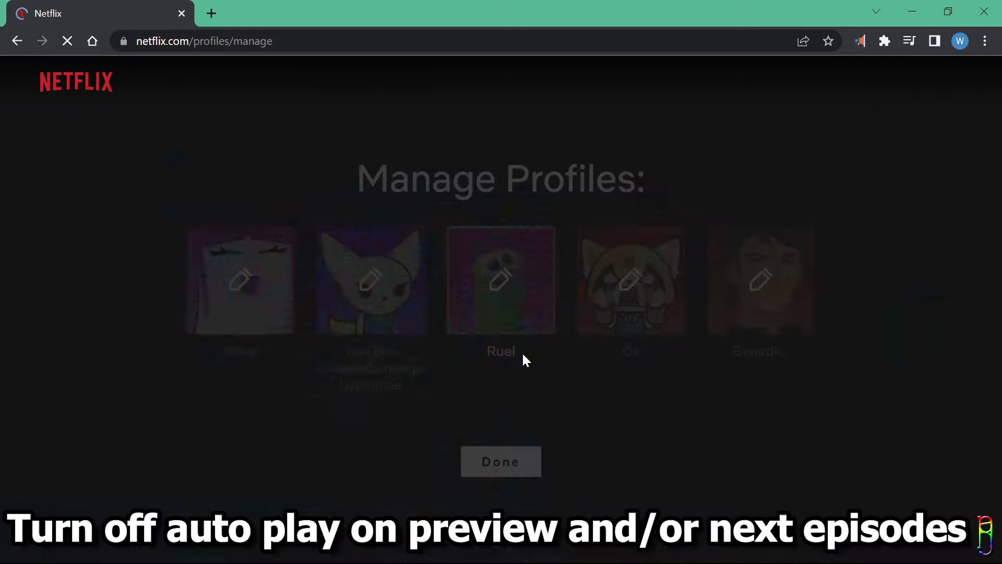
left_click(522, 352)
left_click(366, 535)
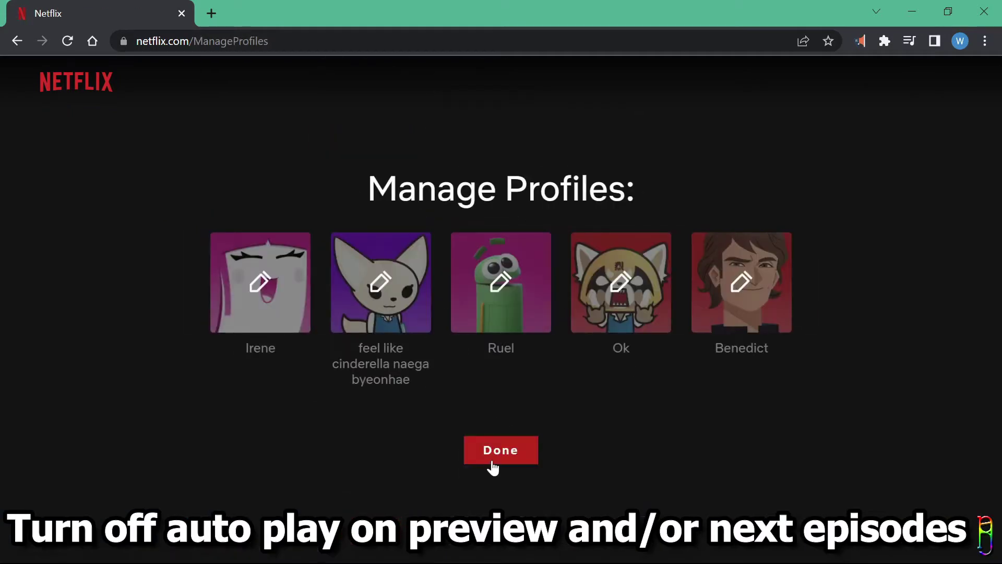
left_click(491, 456)
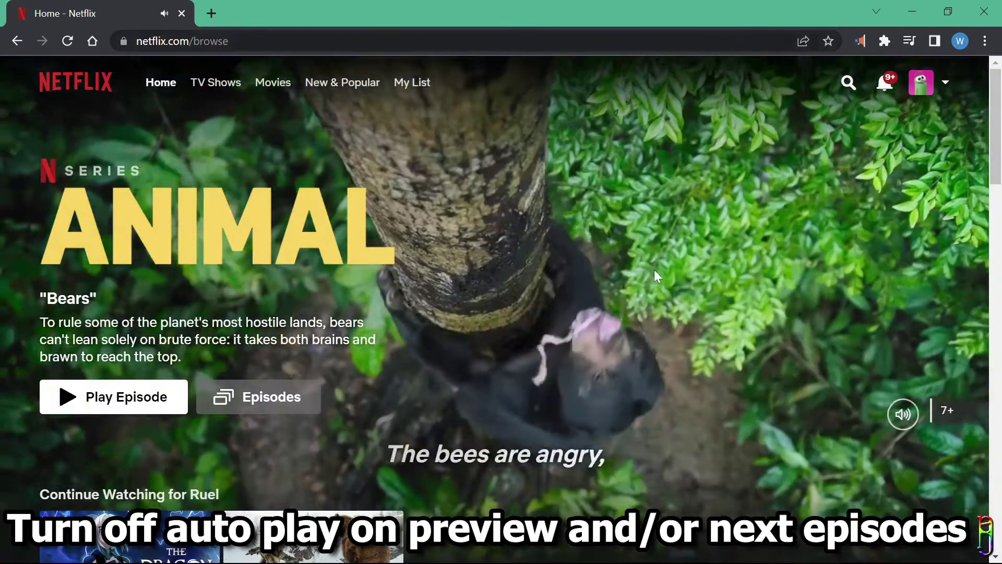
- Resume The Dragon Prince from the Continue Watching row
scroll(587, 268, "down", 8)
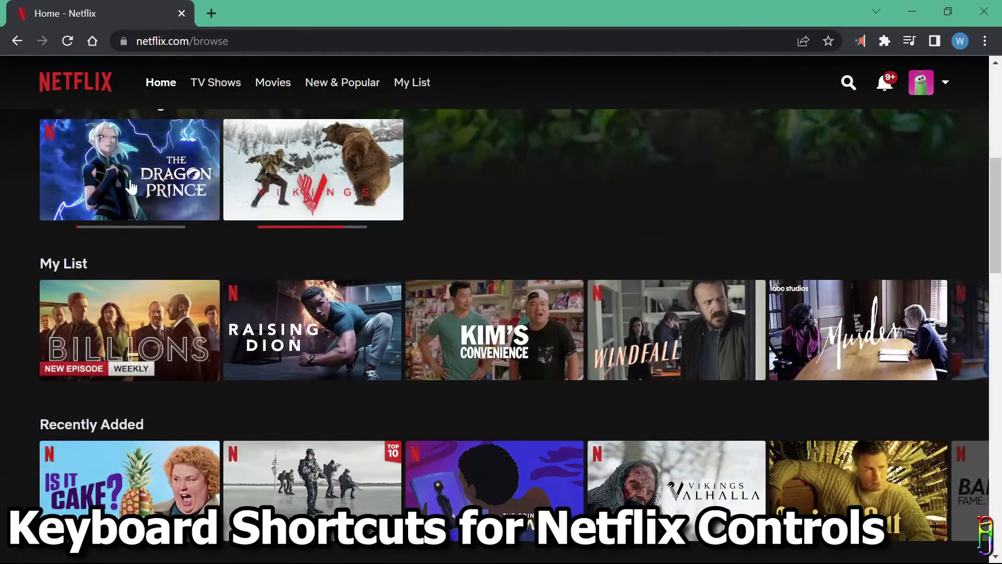
mouse_move(130, 170)
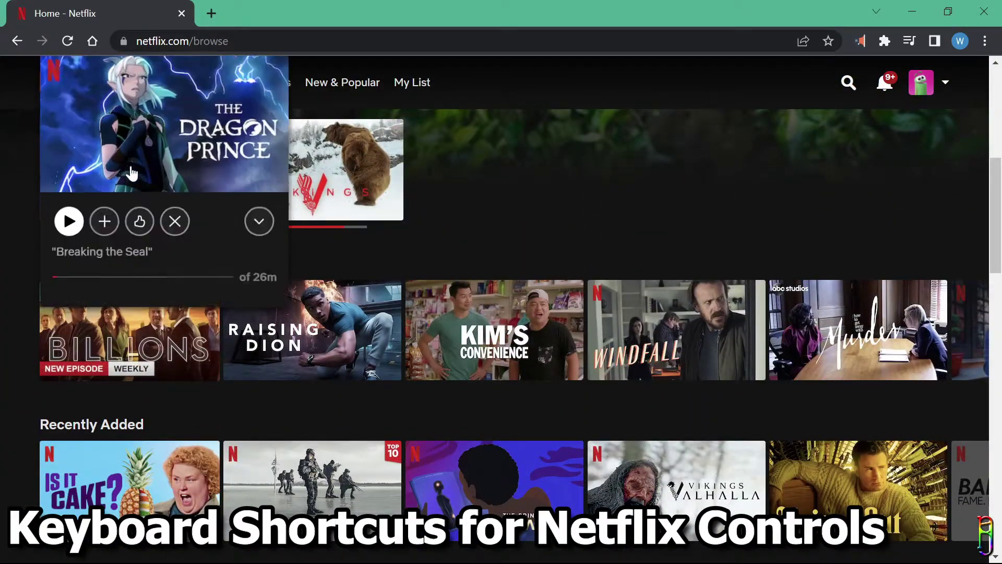
left_click(174, 132)
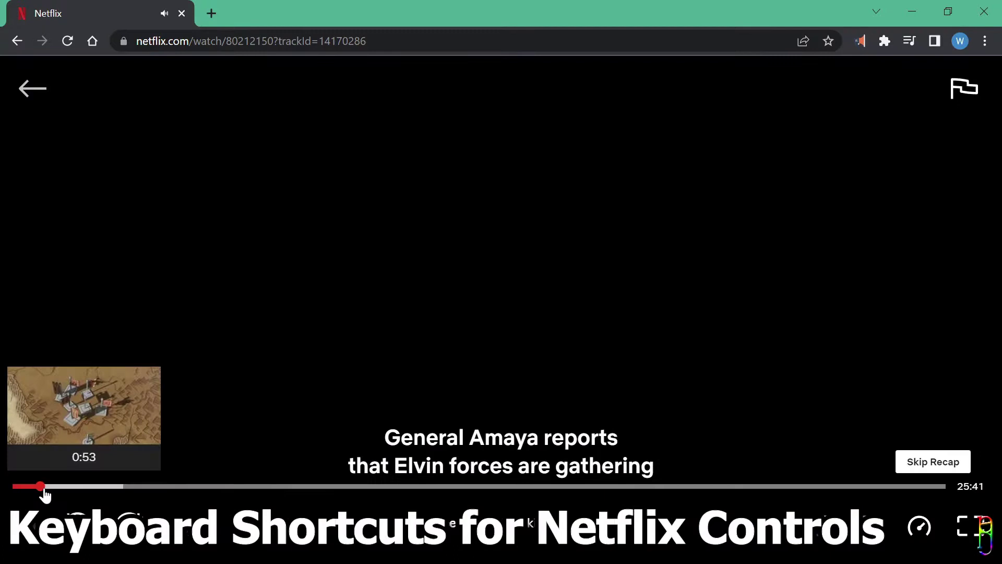
- Move playback to the very start of the episode and skip the recap
left_click(11, 486)
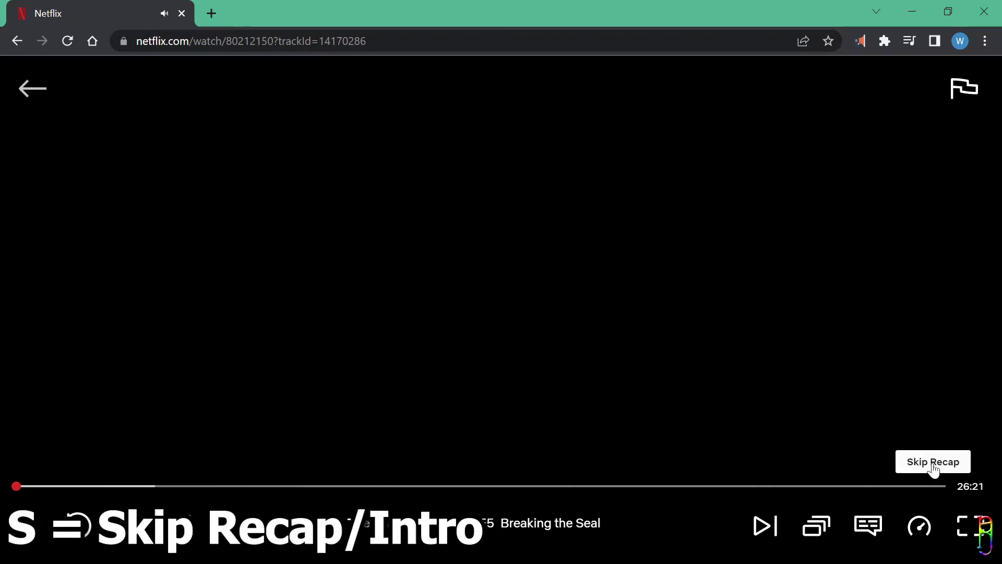
key("s")
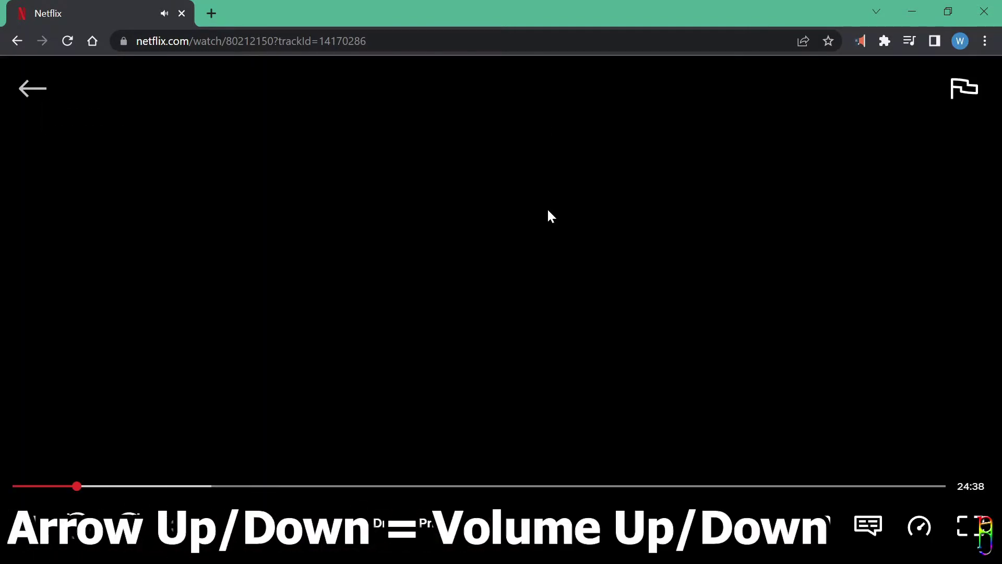
- Lower the episode's playback volume by four steps, then raise it by seven steps
key("Down")
key("Down")
key("Down")
key("Down")
key("Up")
key("Up")
key("Up")
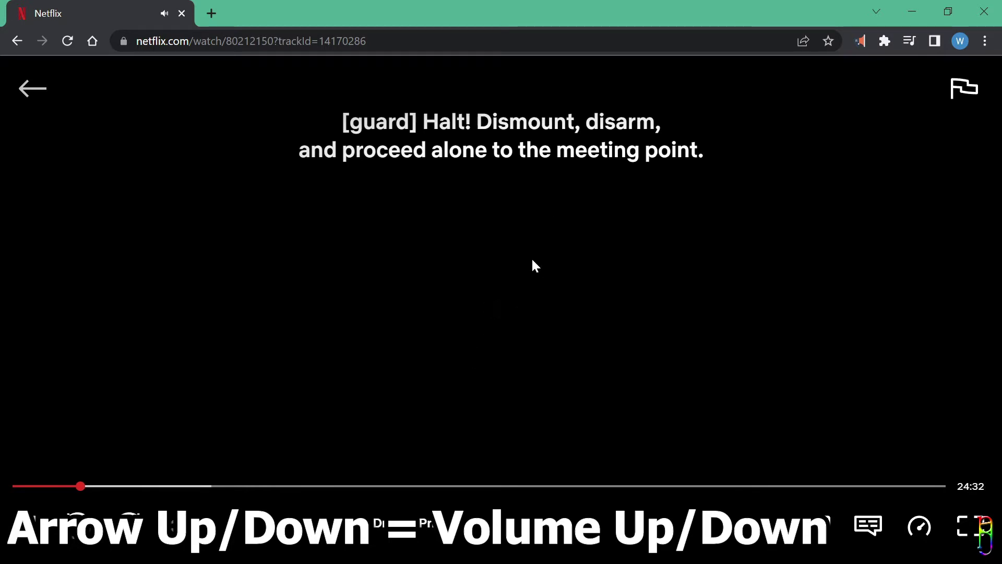
key("Up")
key("Up")
key("Up")
key("Up")
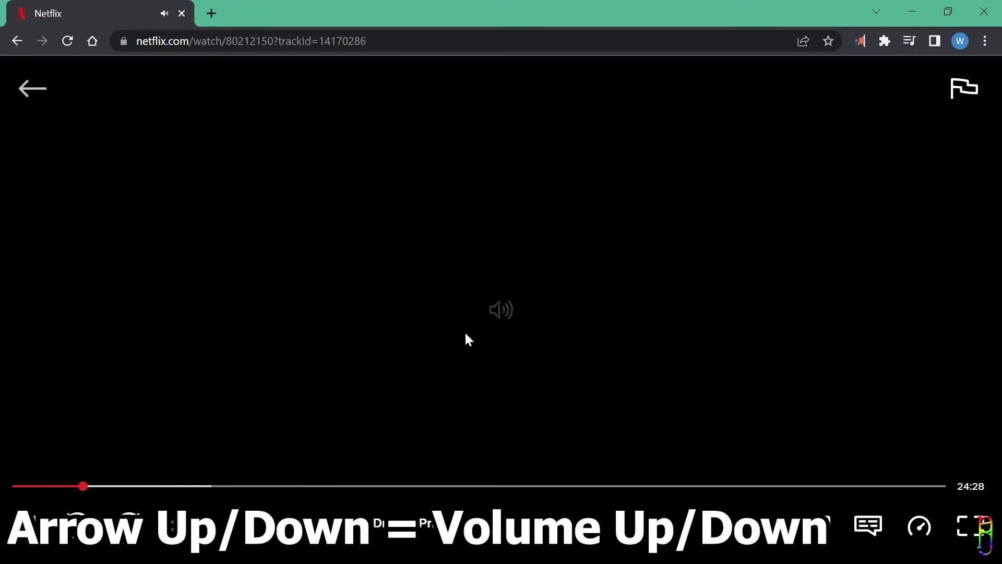
- Seek through the episode in 10-second jumps: forward once, back three times, forward twice, and back twice
key("Right")
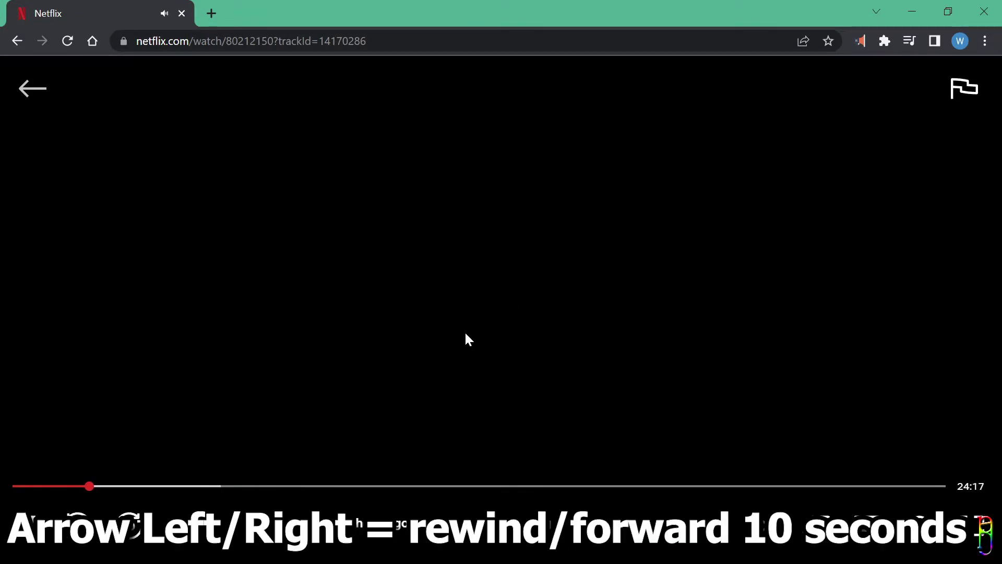
key("Left")
key("Left")
key("Left")
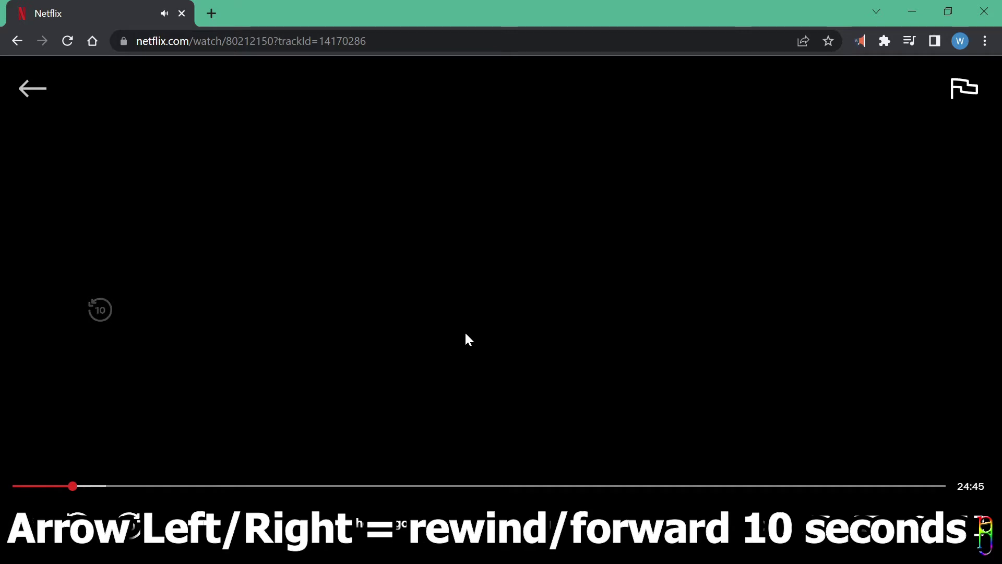
key("Right")
key("Right")
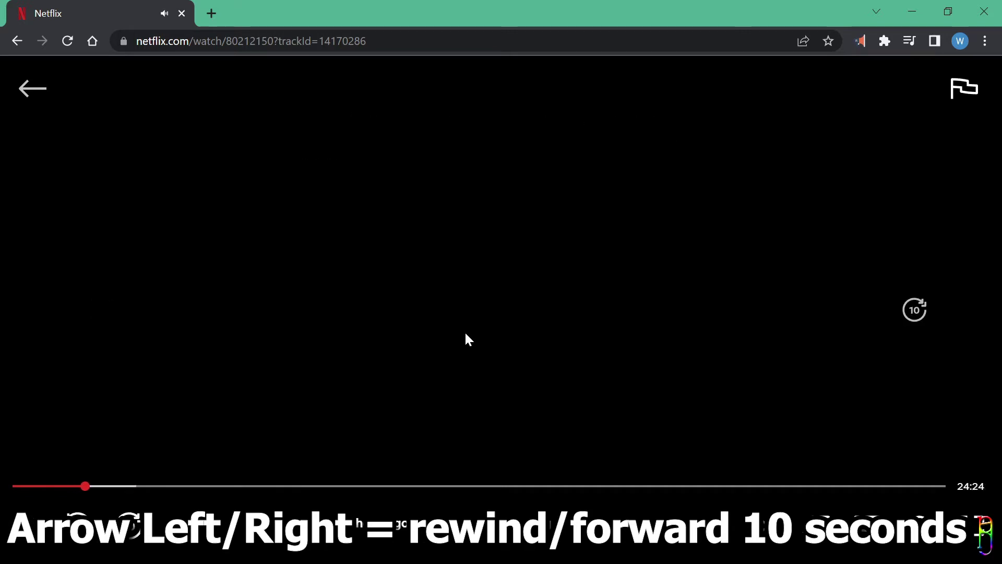
key("Left")
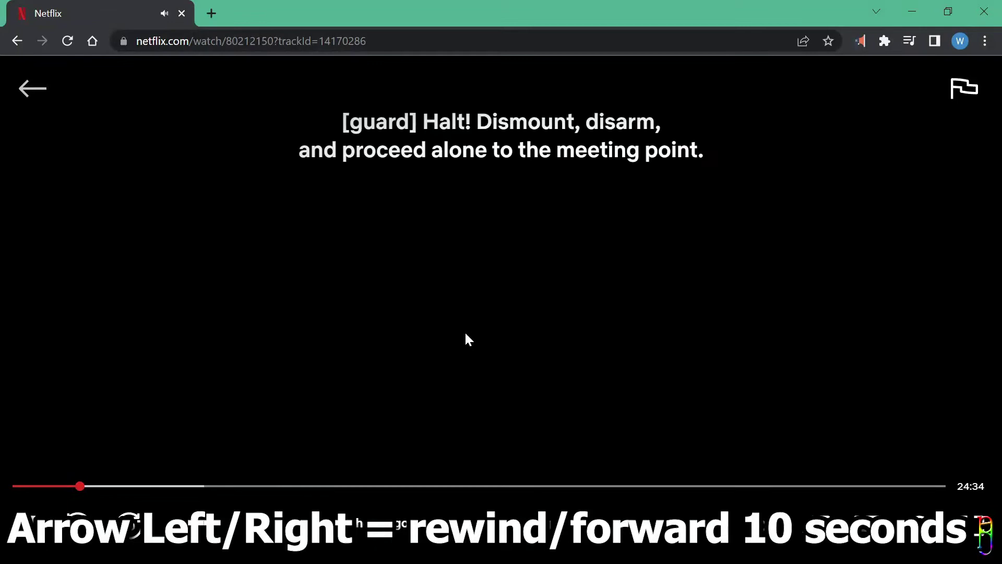
key("Left")
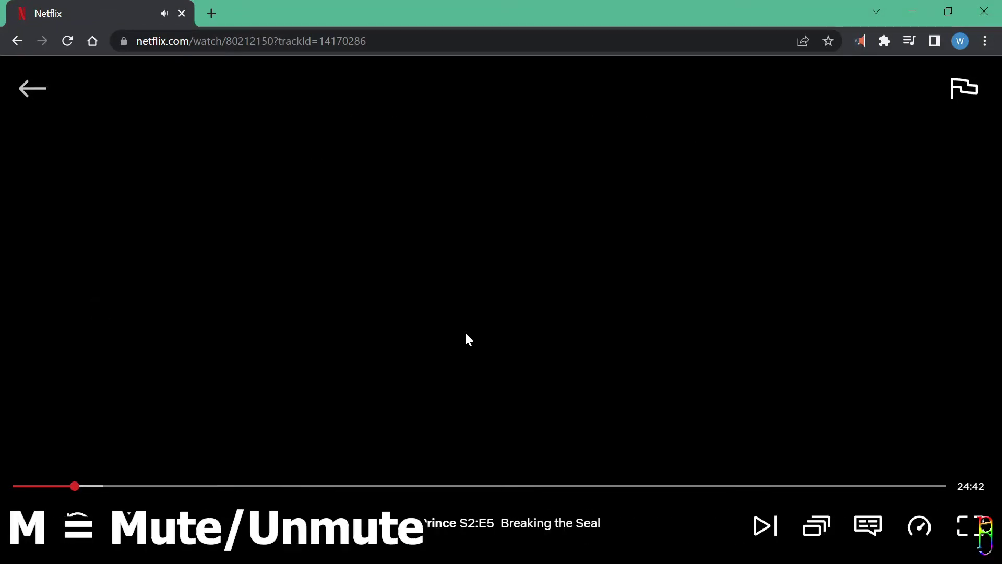
- Mute and unmute the episode's sound twice
key("m")
key("m")
key("m")
key("m")
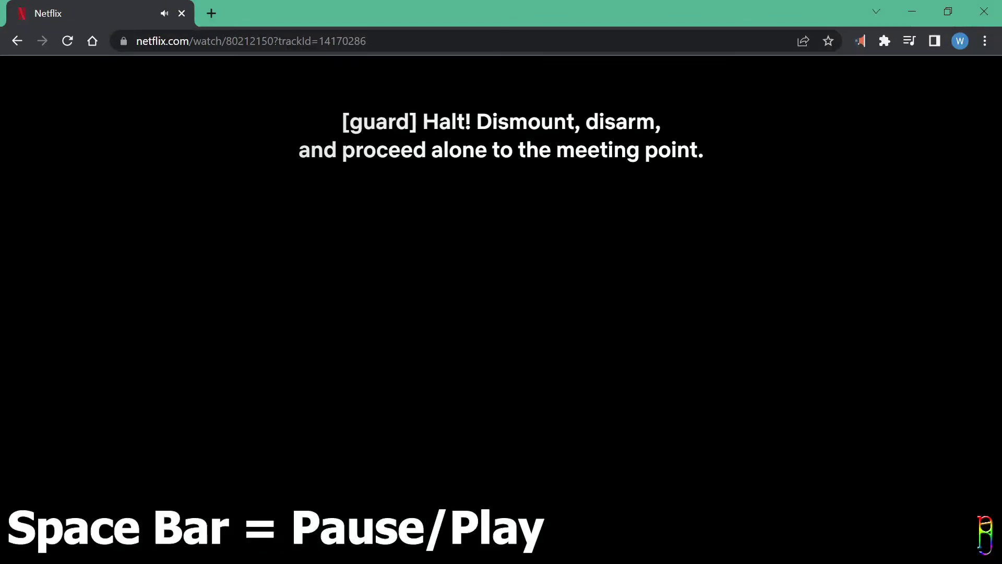
- Pause and resume the episode's playback
key("space")
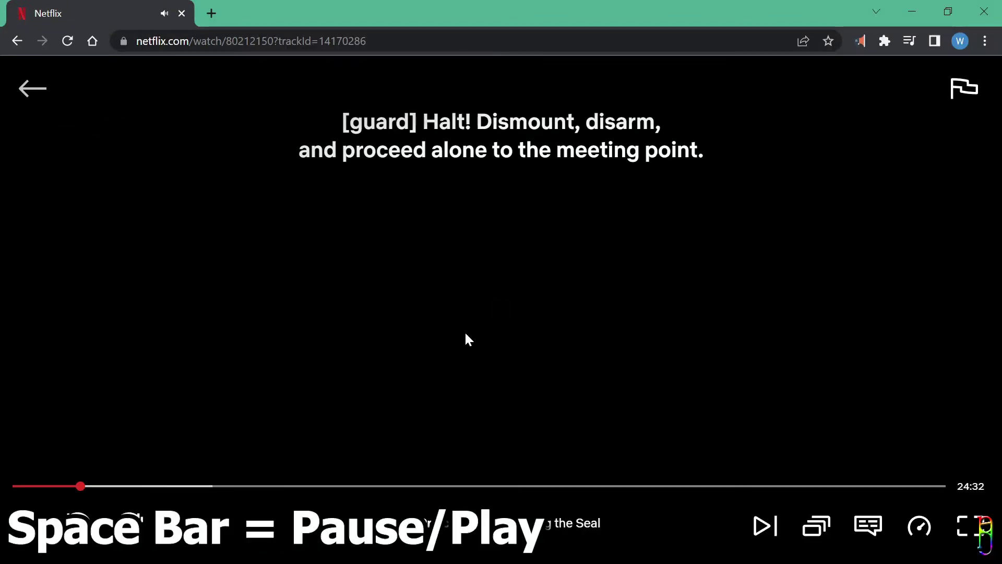
key("space")
key("space")
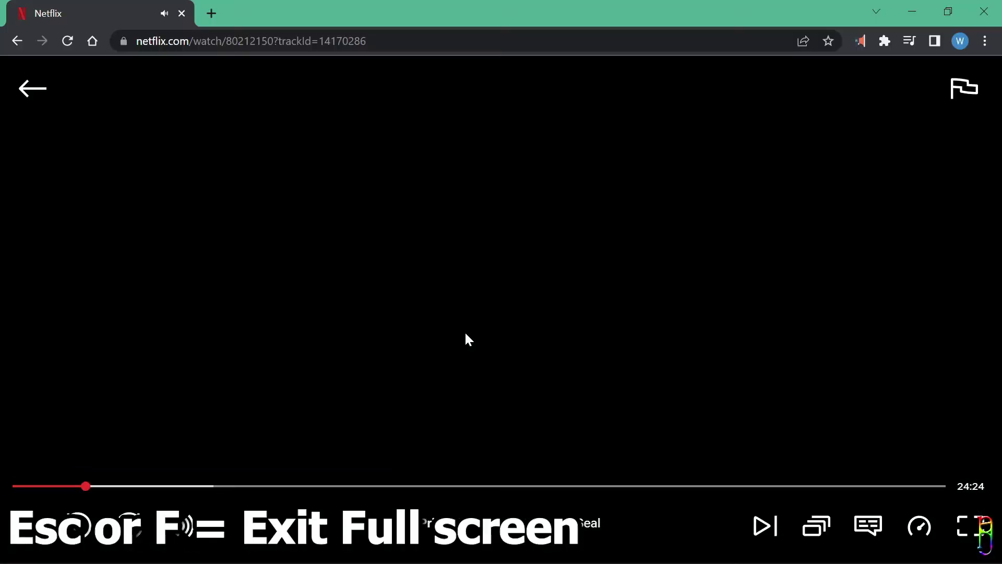
- Switch the player to full screen and back, and show the video statistics overlay
key("f")
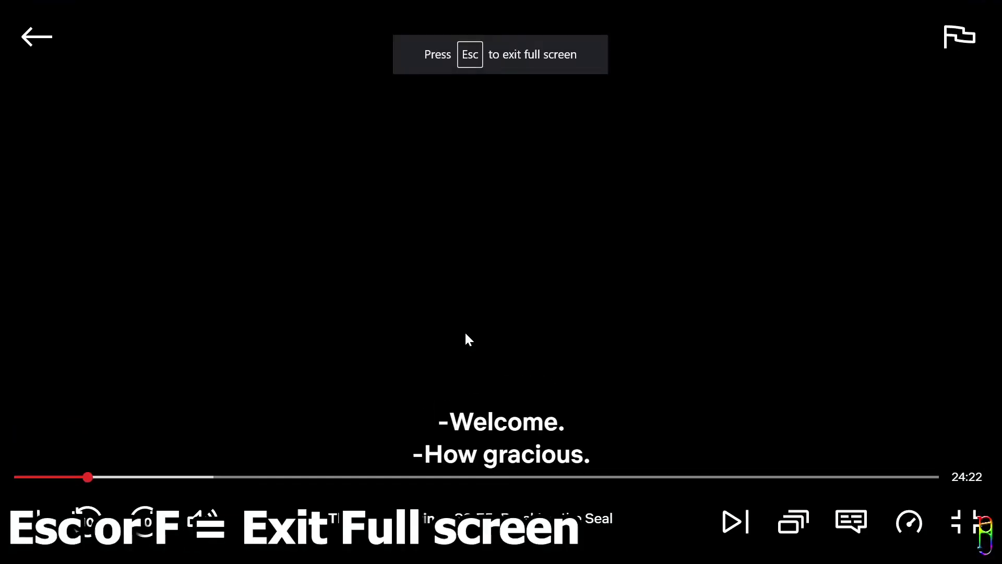
key("Escape")
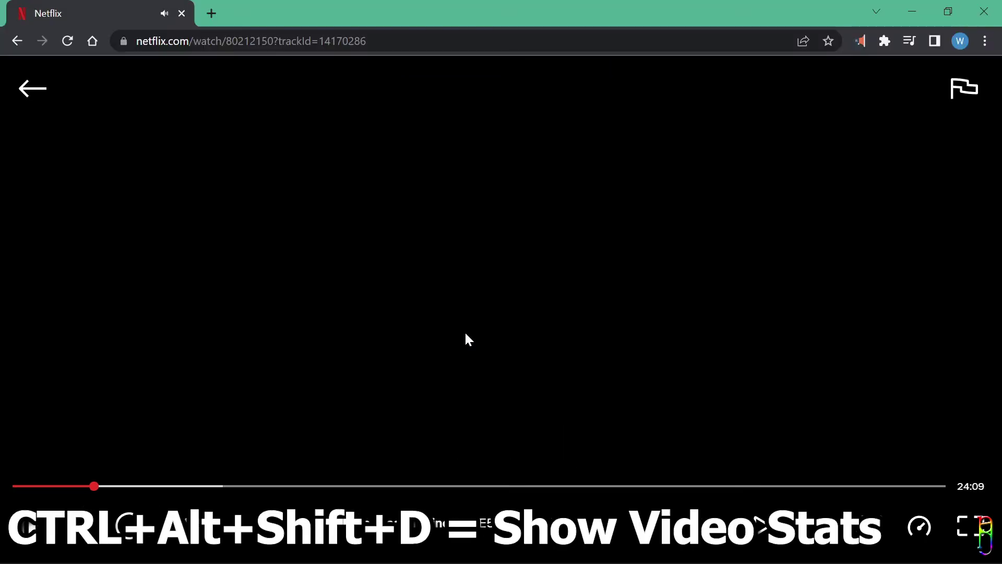
key("ctrl+alt+shift+d")
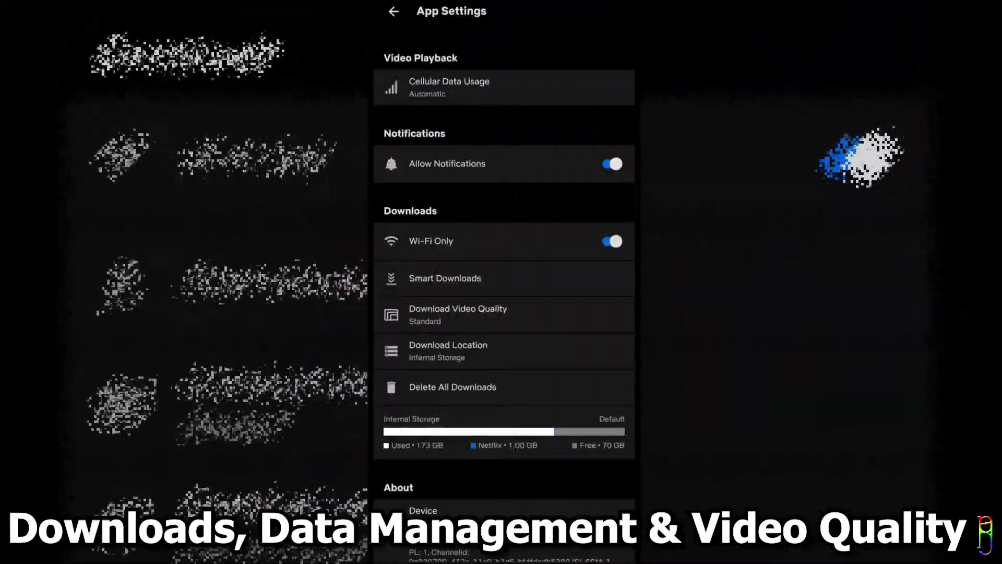
- Set Download Video Quality to High in the mobile app's settings
left_click_drag(586, 232, 514, 214)
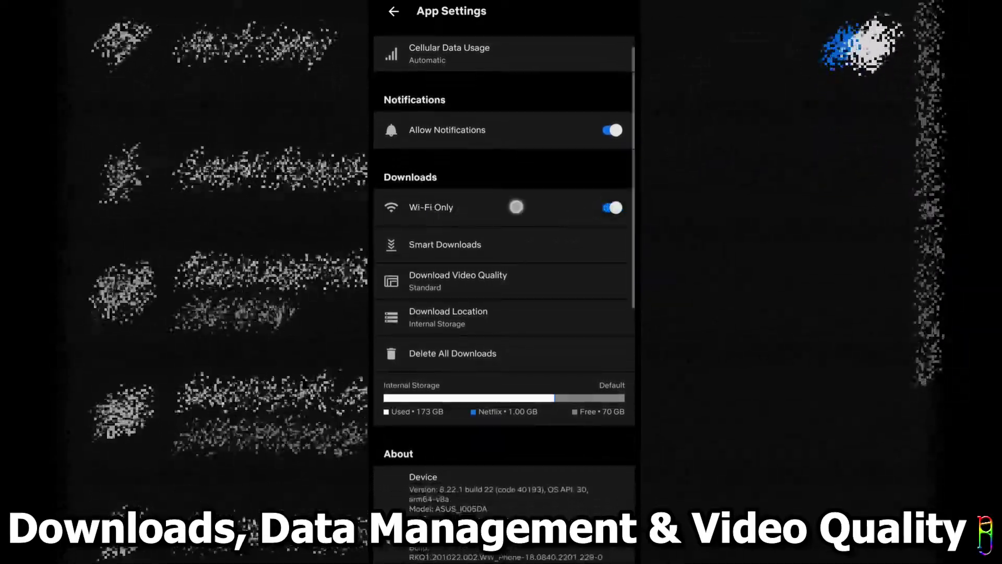
left_click_drag(516, 207, 559, 246)
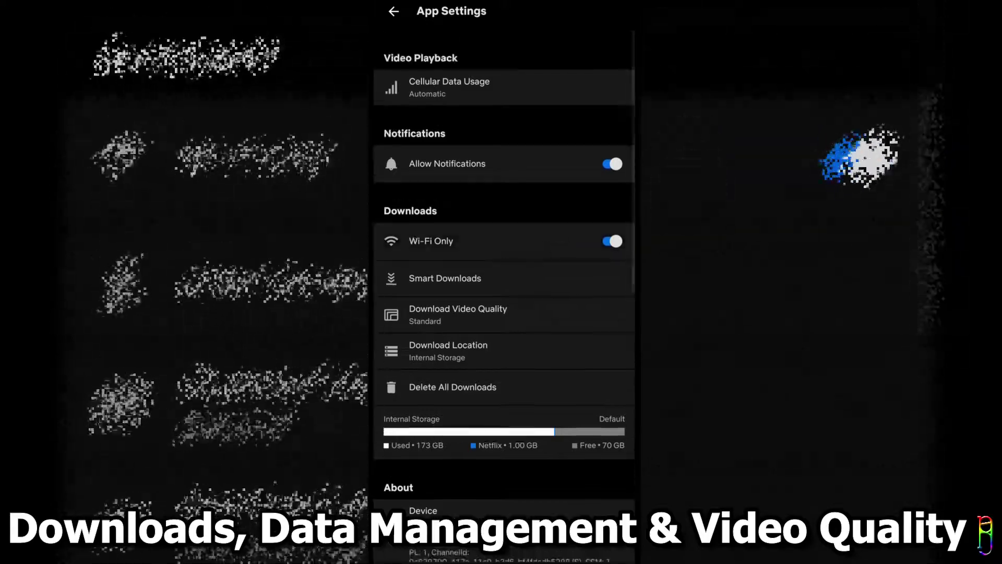
left_click_drag(558, 310, 559, 287)
left_click(458, 290)
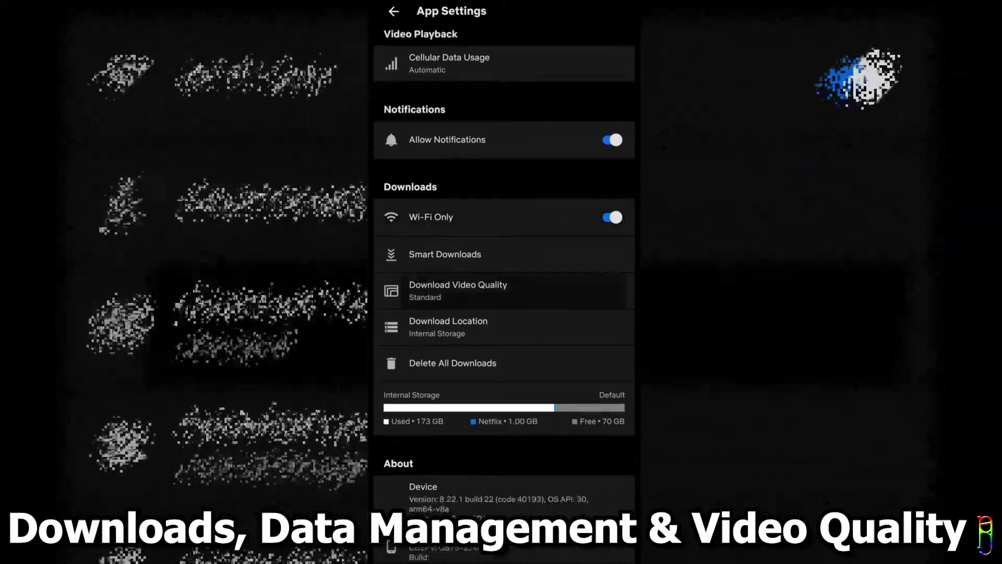
left_click(417, 284)
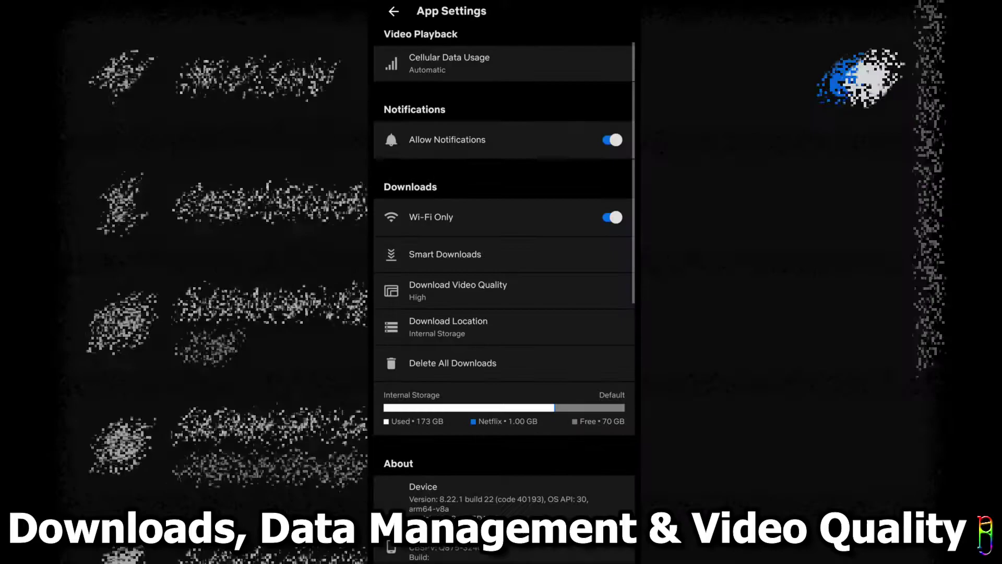
- Set Download Video Quality back to Standard
left_click(529, 285)
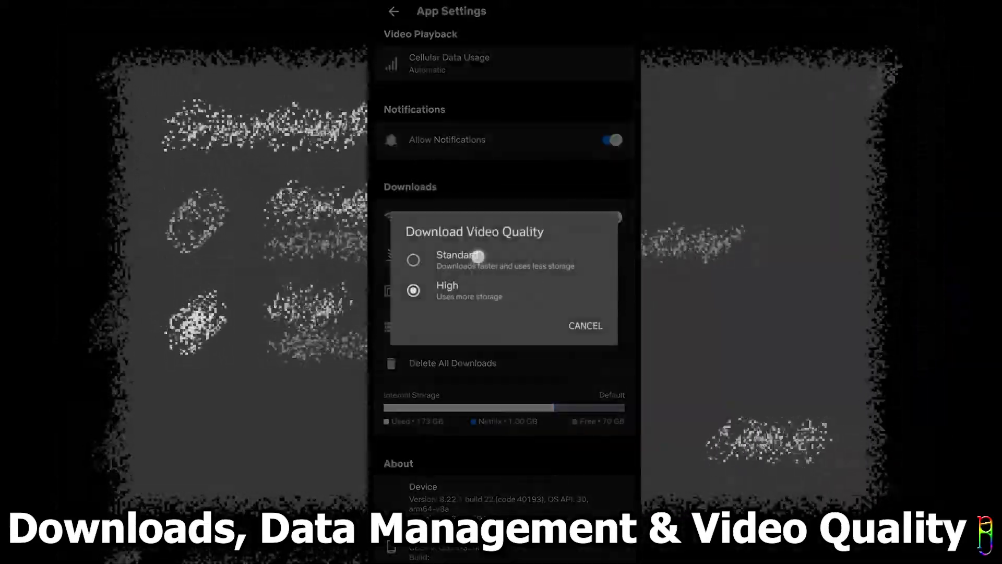
left_click(478, 255)
- Turn off the Wi-Fi Only option for downloads
left_click_drag(555, 311, 548, 331)
mouse_move(541, 389)
left_mouse_down()
mouse_move(550, 320)
mouse_move(543, 407)
left_mouse_up()
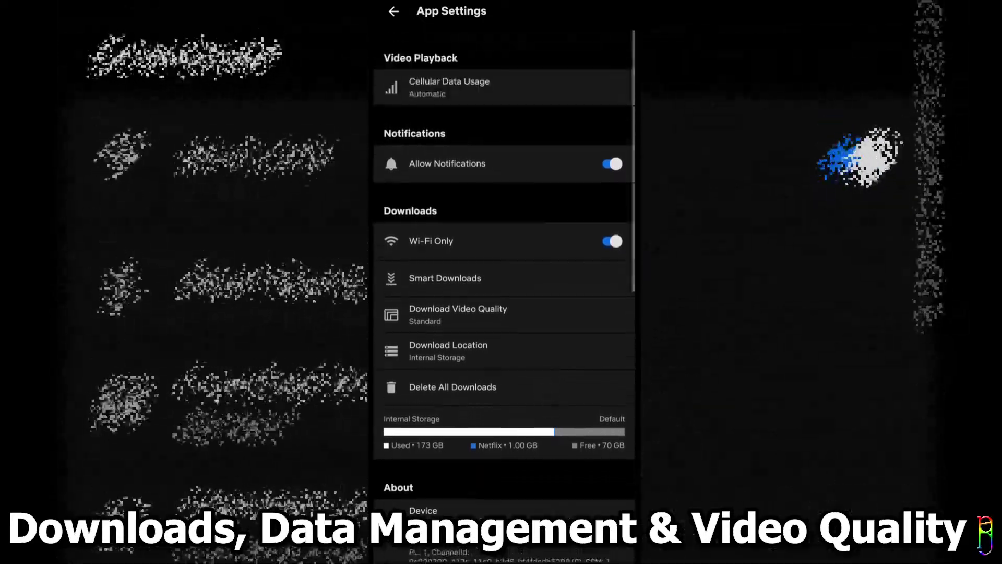
left_click(492, 231)
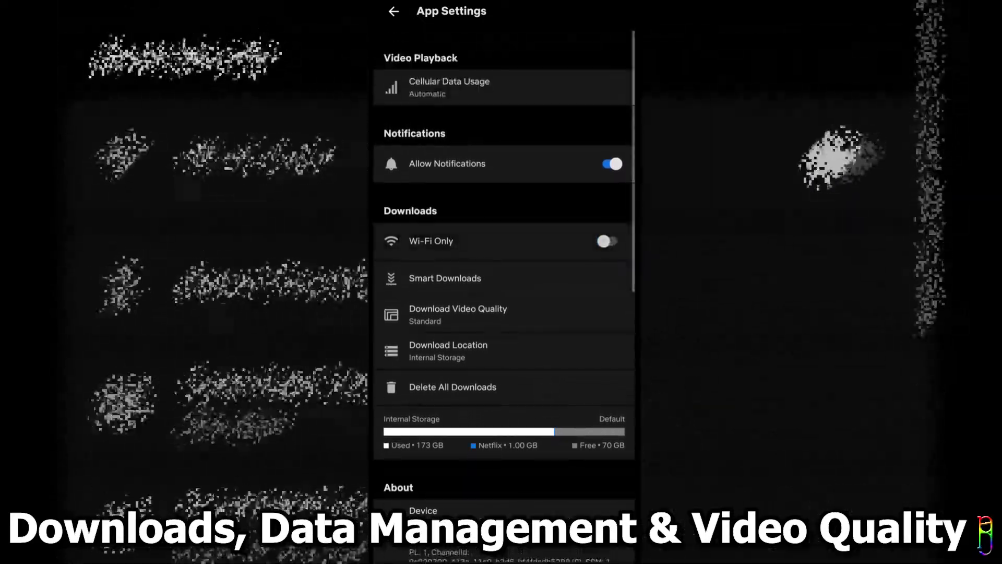
- Leave the app settings and look through the Season 5 episode list on the Vikings episodes and info page
left_click(394, 11)
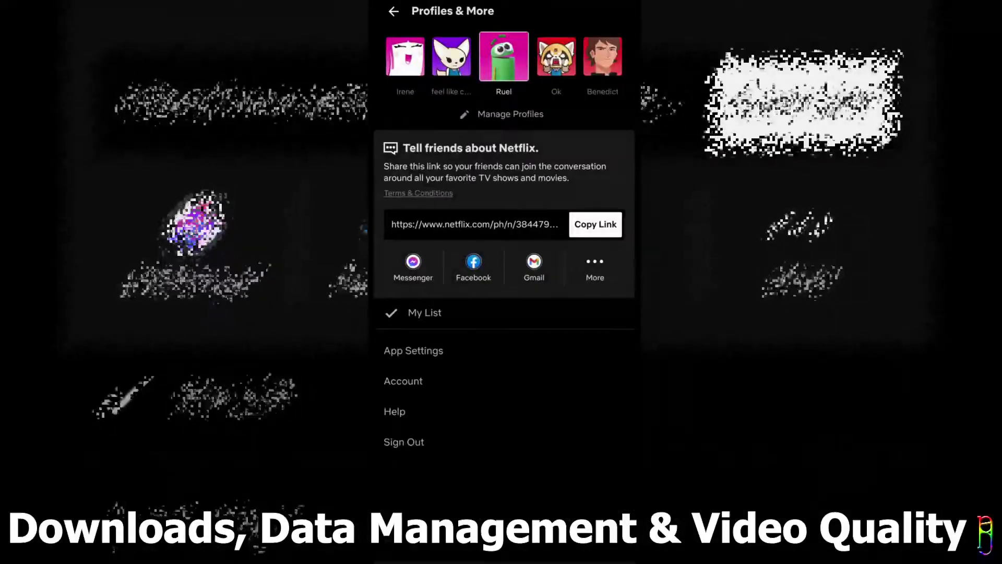
left_click(394, 11)
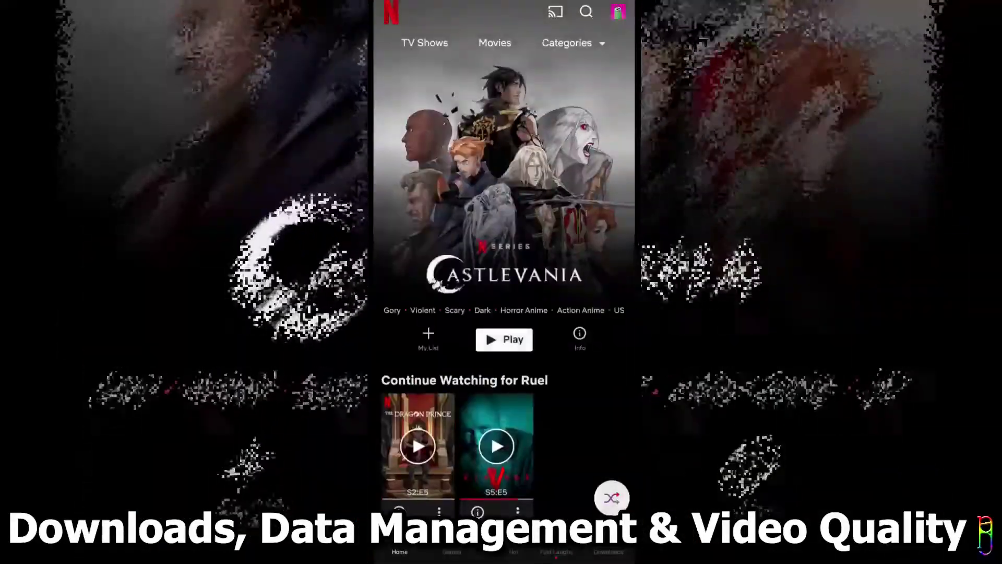
left_click(517, 510)
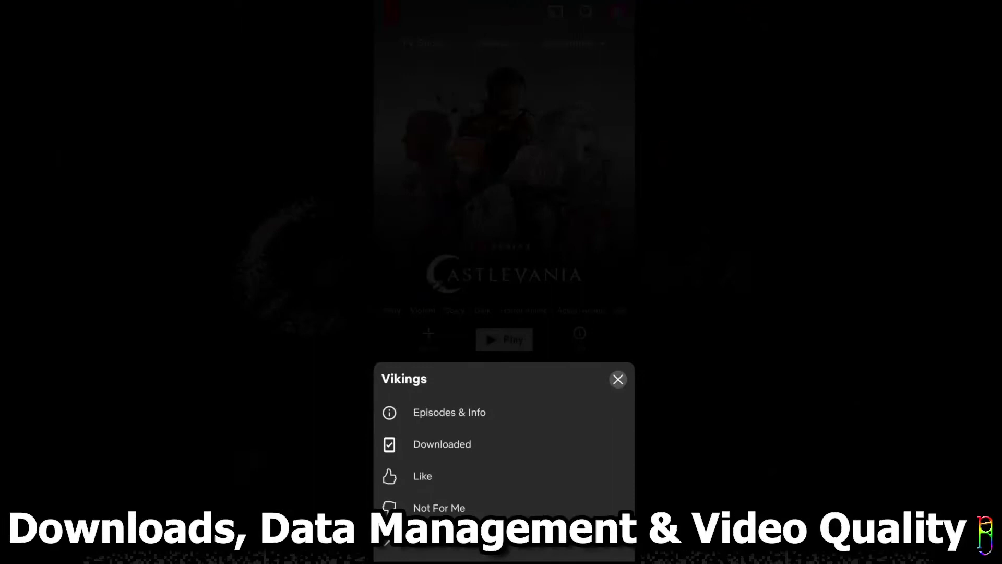
left_click(449, 411)
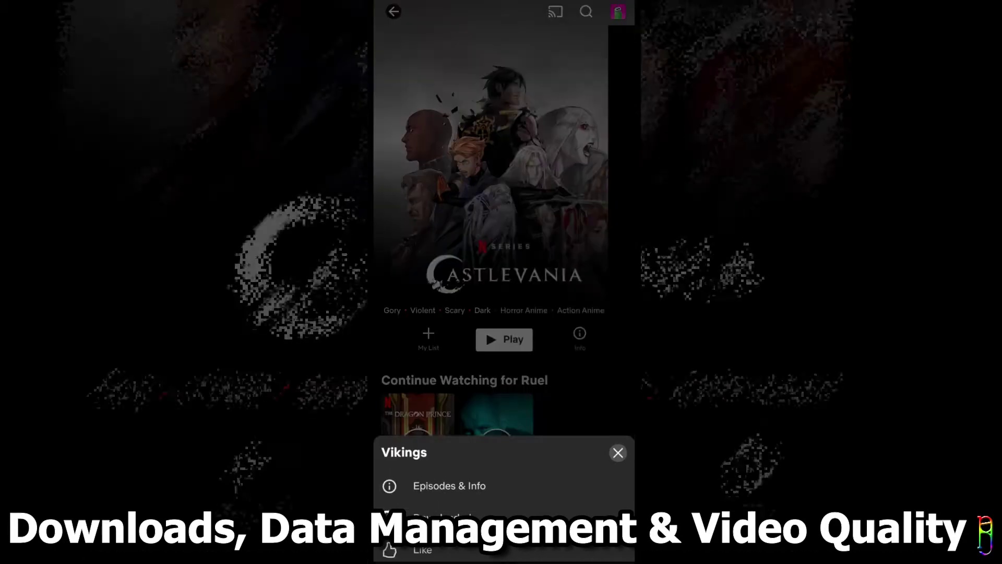
scroll(503, 339, "down", 10)
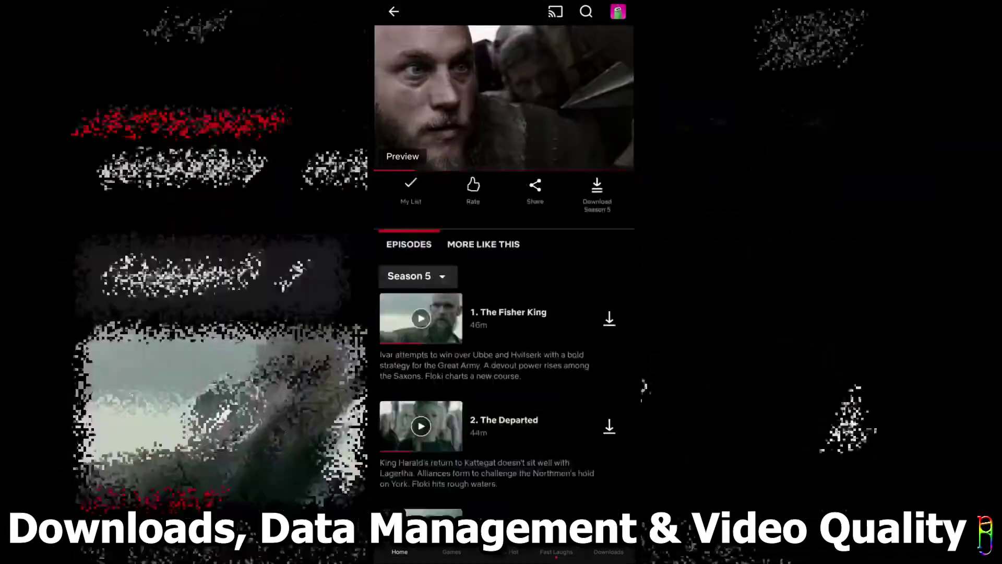
scroll(504, 339, "down", 10)
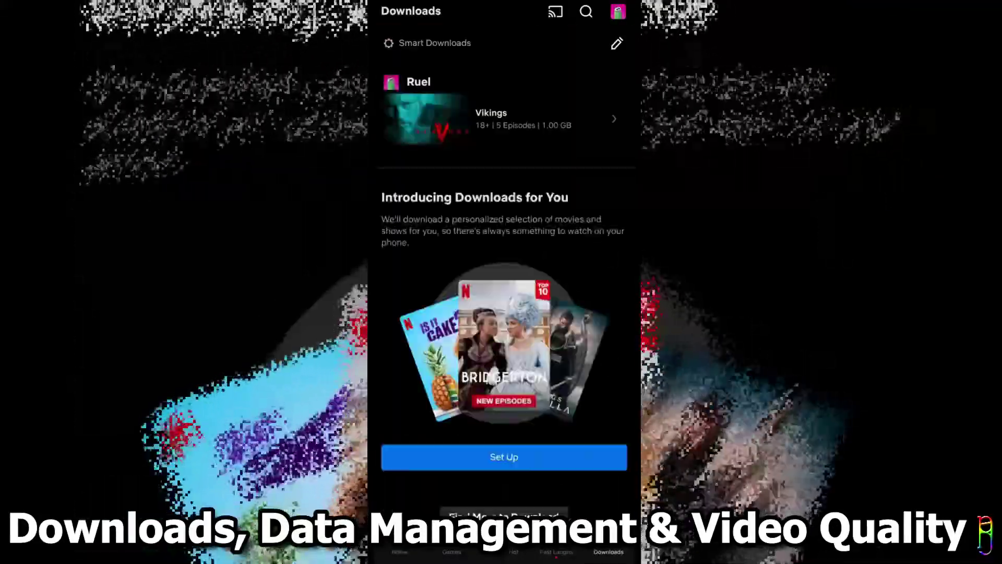
- Open the downloaded Vikings episodes and select episode 5, The Prisoner, in the Season 5 list
left_click(522, 119)
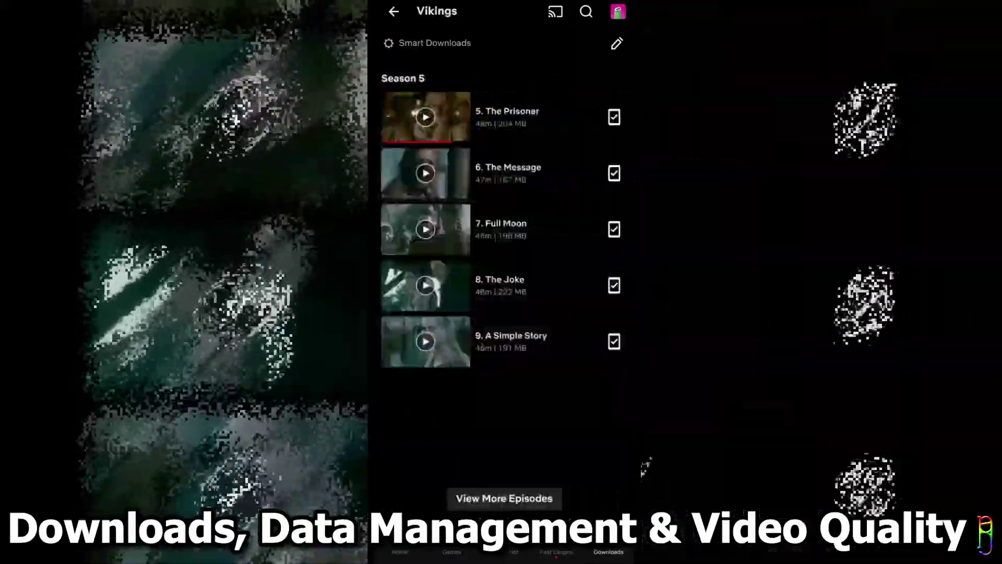
left_click(557, 126)
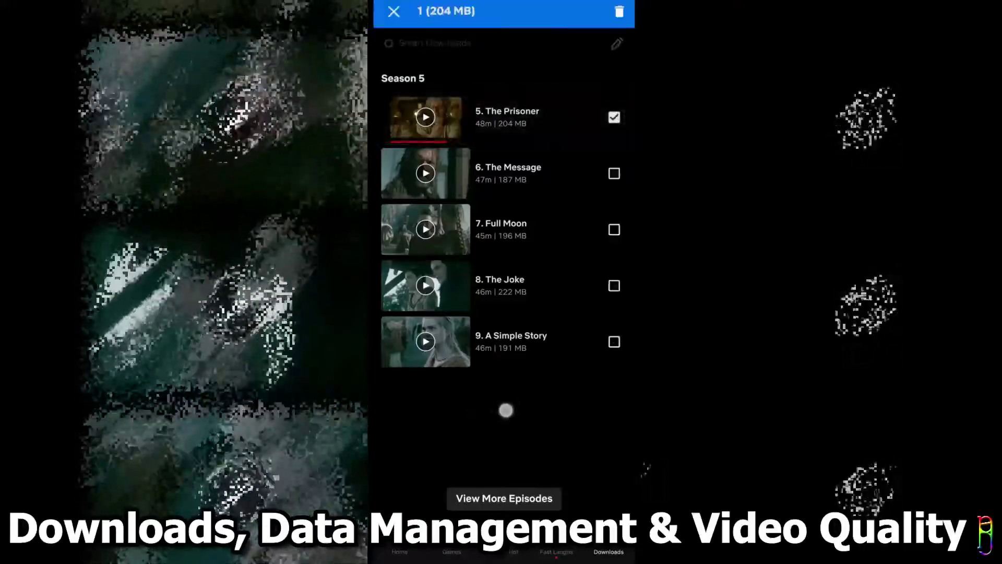
left_click(537, 121)
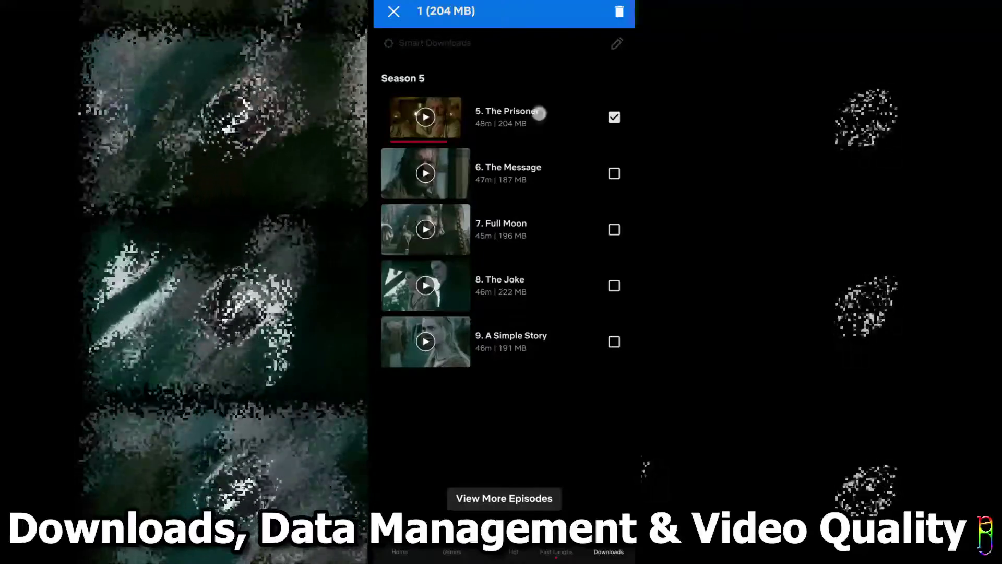
left_click(537, 120)
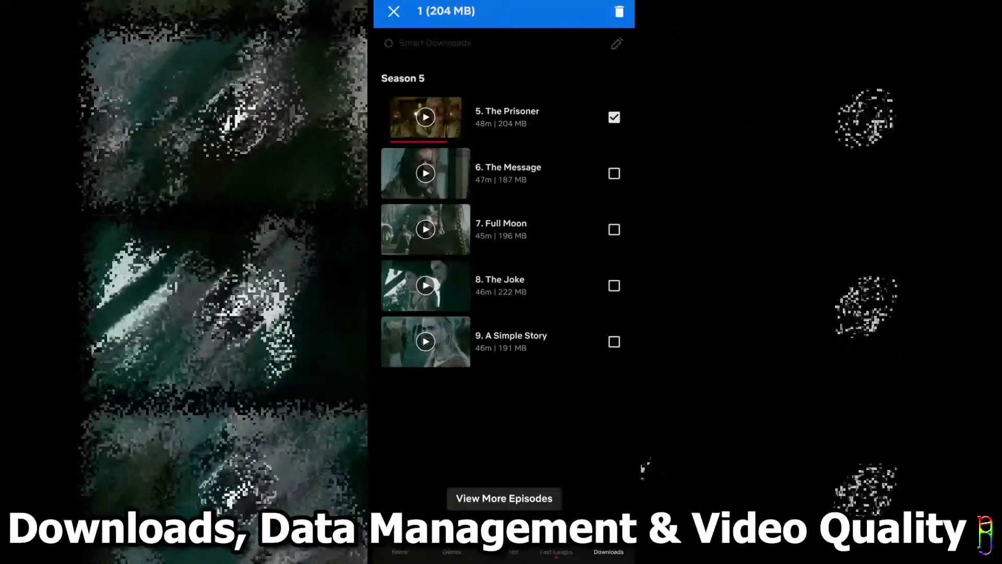
left_click(537, 117)
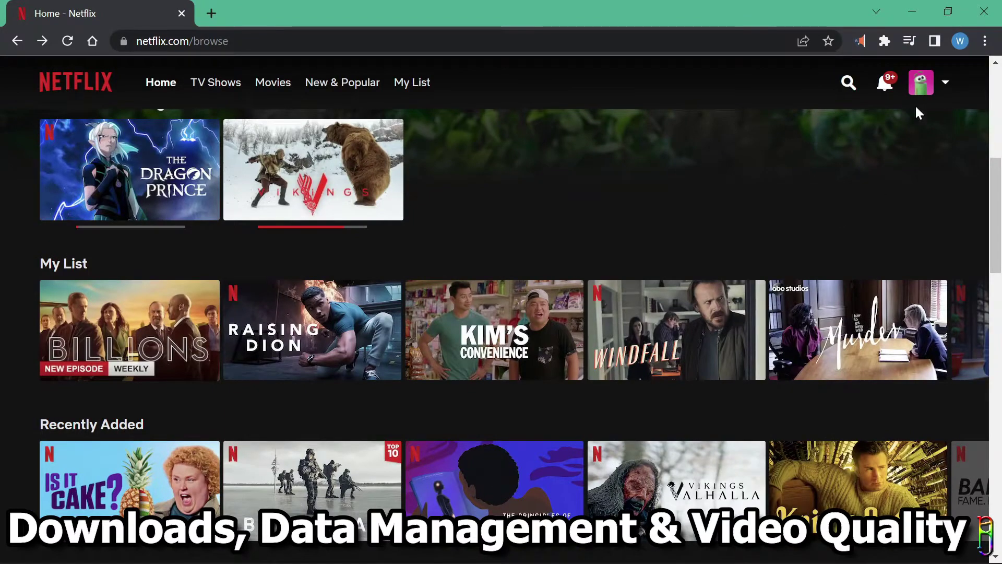
- Switch to Netflix in the browser and open the current profile's playback settings from the account page
mouse_move(942, 87)
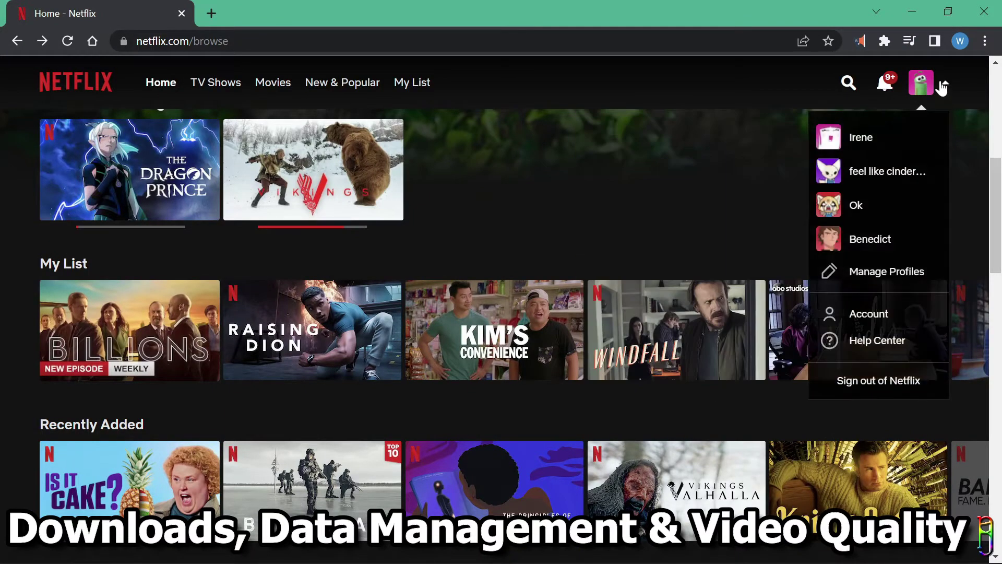
left_click(862, 327)
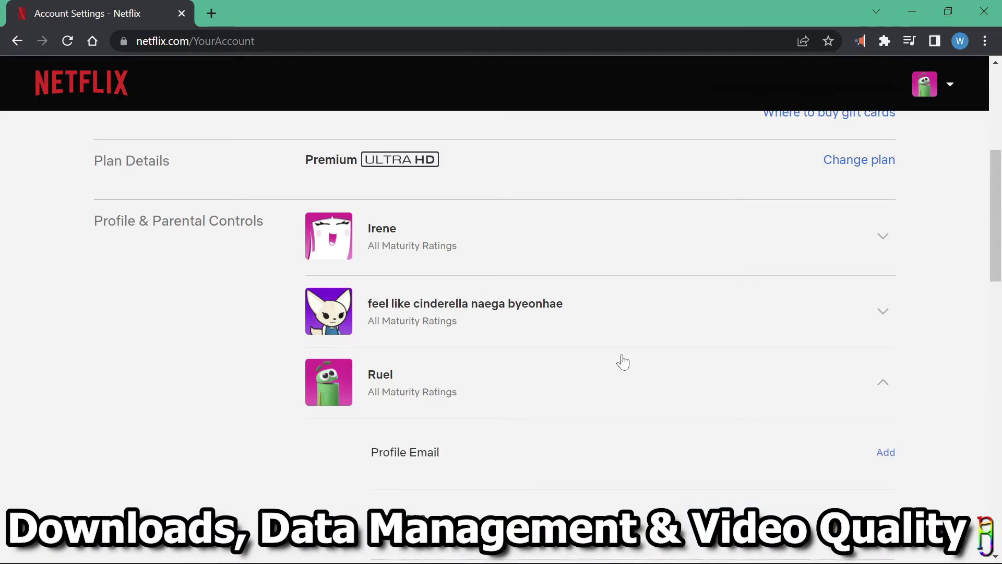
scroll(622, 361, "down", 8)
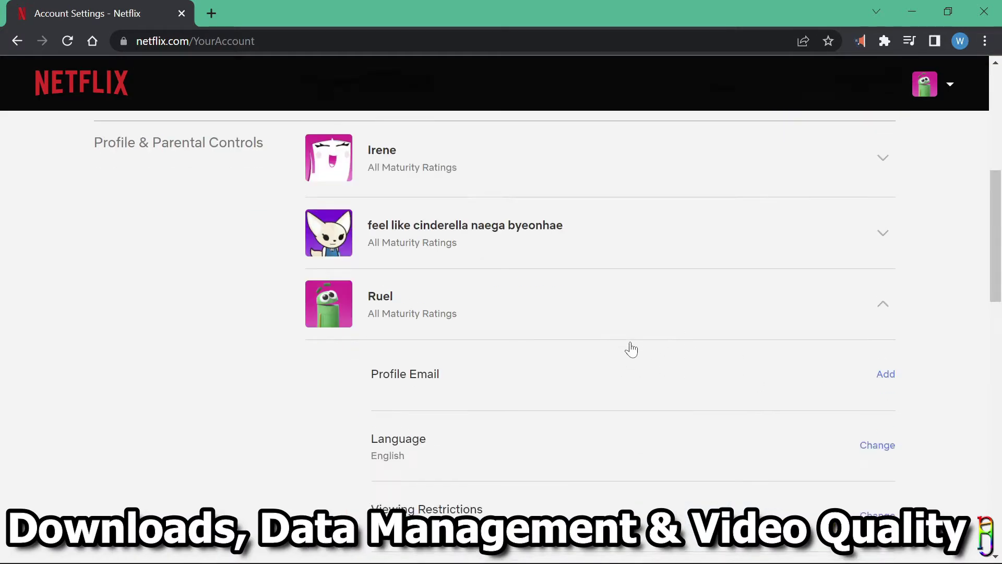
scroll(631, 349, "down", 2)
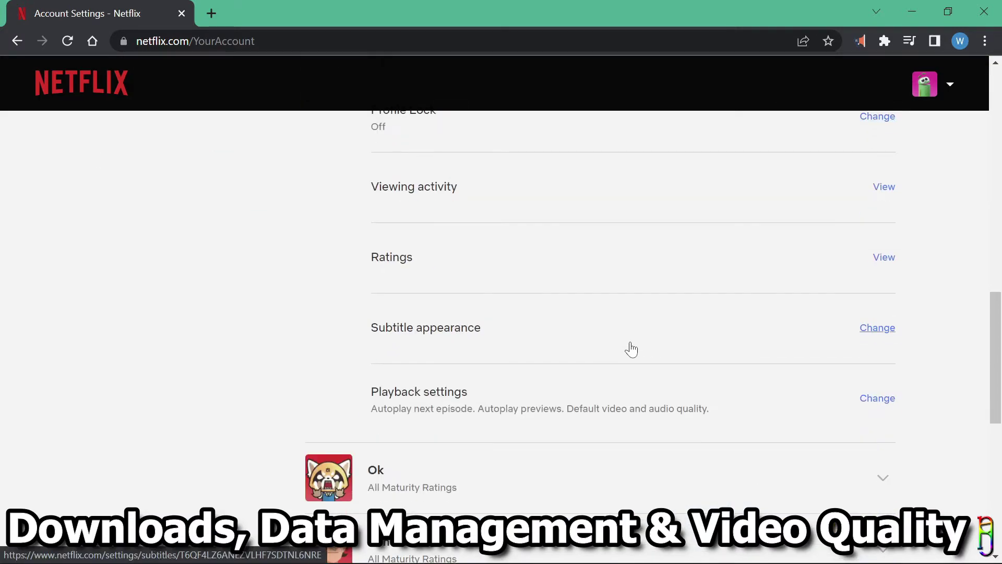
left_click(874, 400)
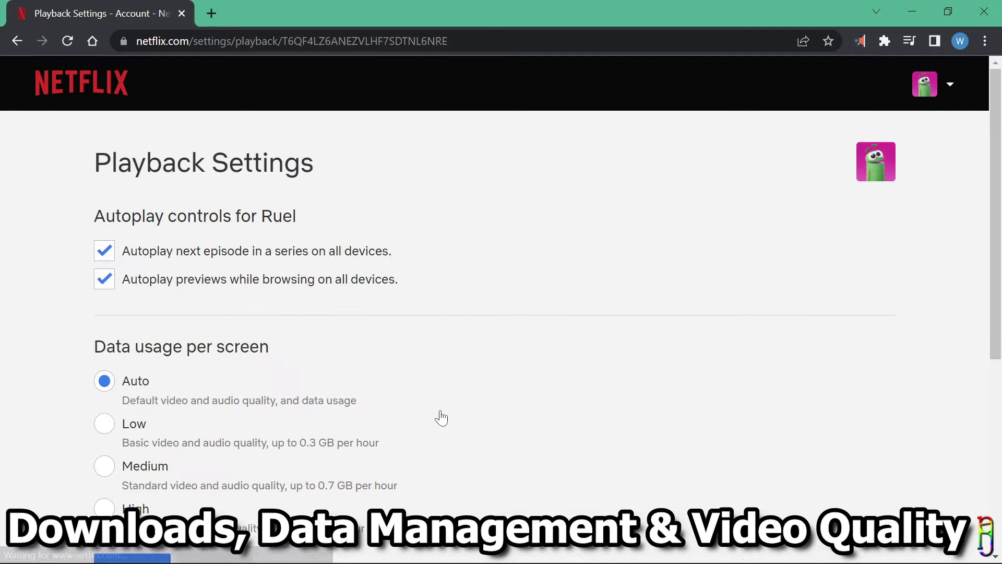
- Review the autoplay and data usage options, and save the playback settings with data usage per screen on Auto
scroll(486, 358, "down", 2)
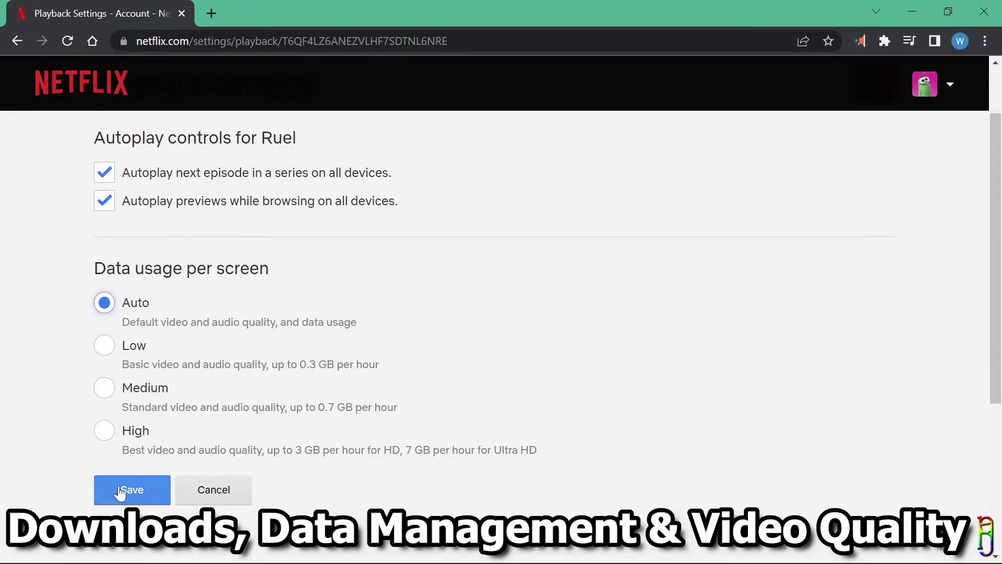
scroll(309, 442, "up", 2)
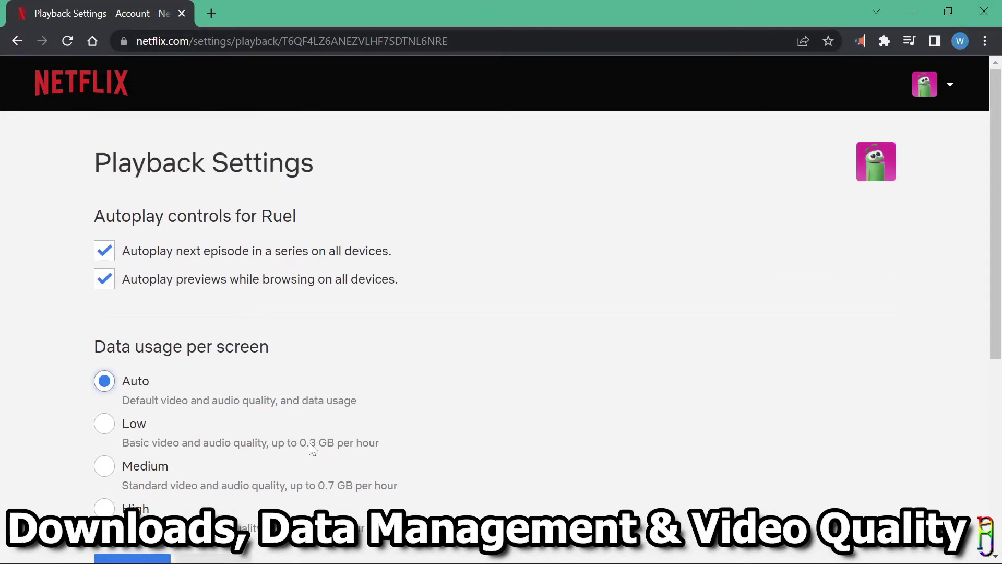
scroll(309, 442, "down", 2)
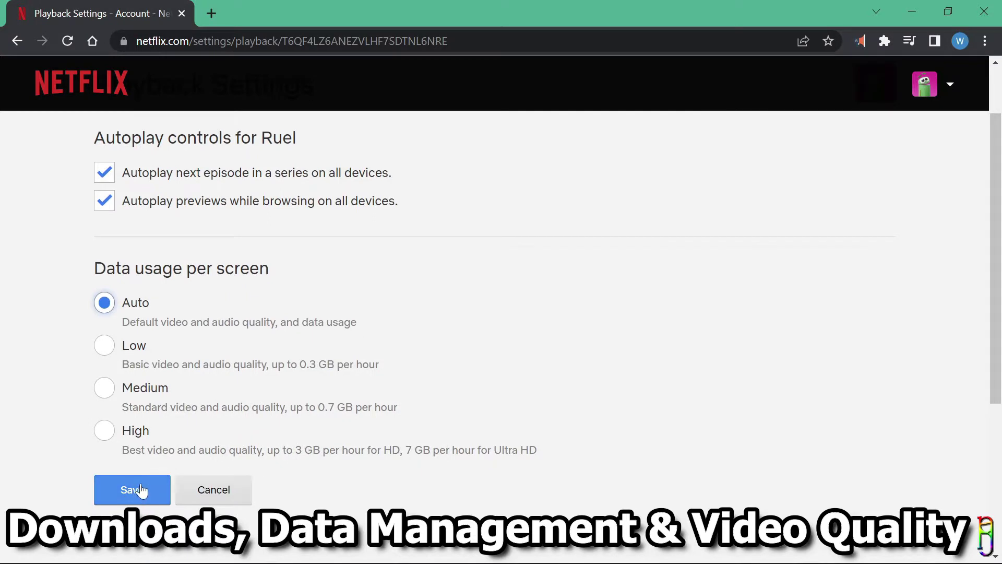
left_click(137, 491)
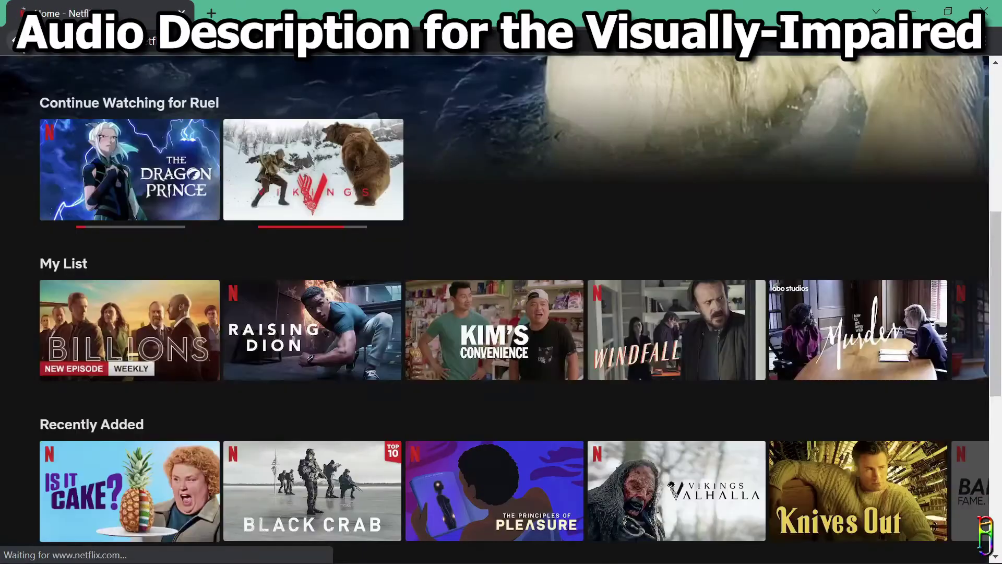
- Play The Dragon Prince from the continue-watching row and set its audio to English - Audio Description
mouse_move(134, 190)
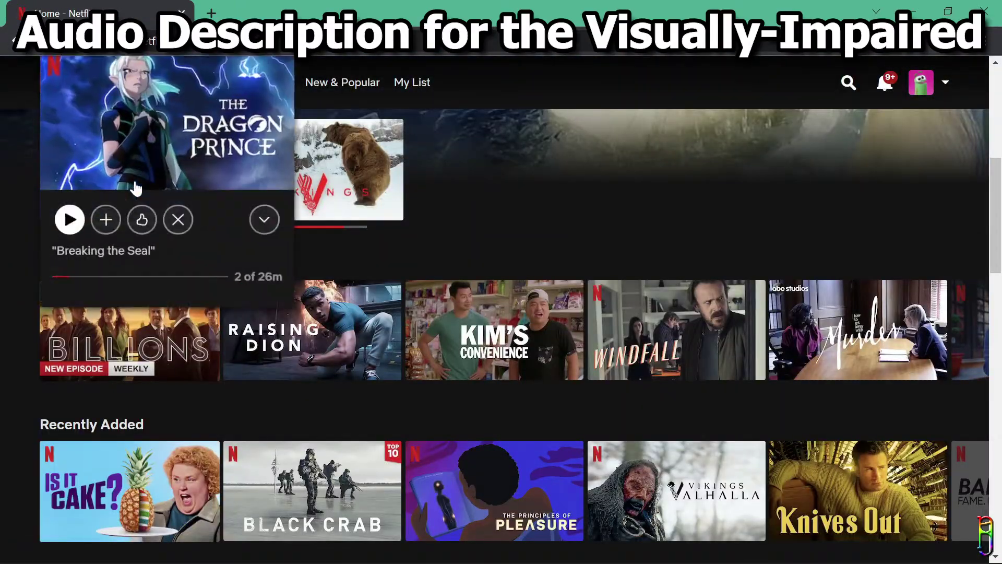
left_click(73, 216)
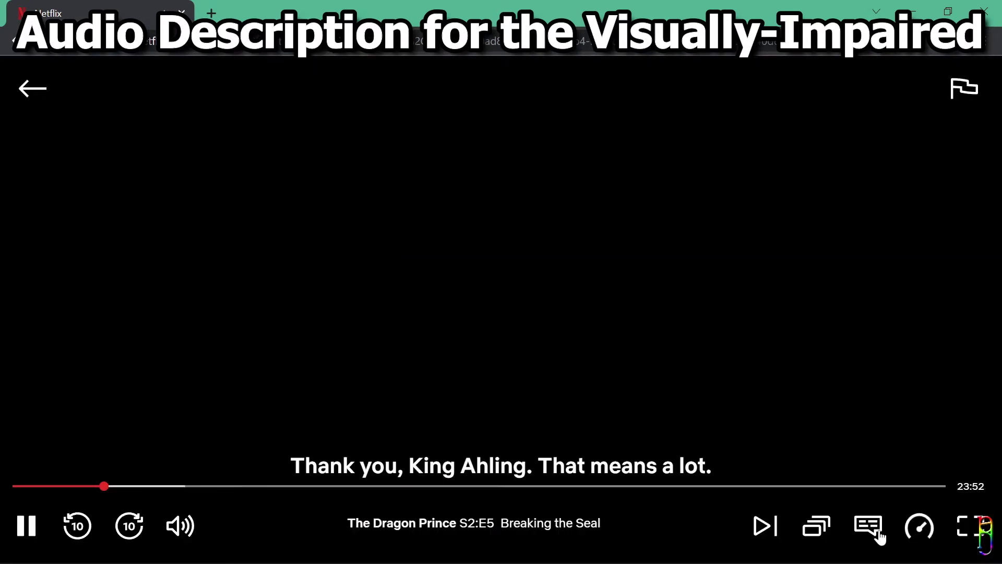
mouse_move(872, 534)
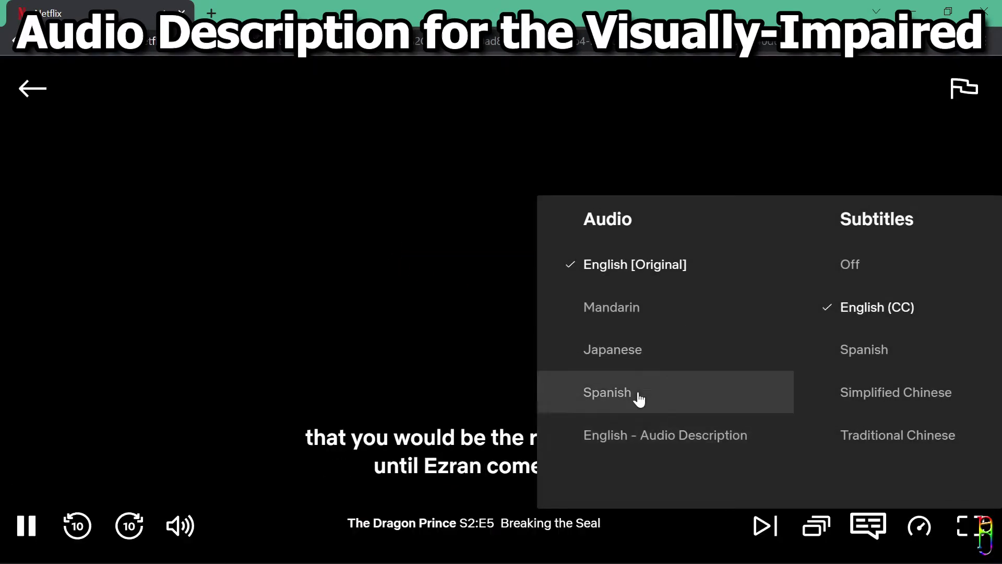
left_click(684, 443)
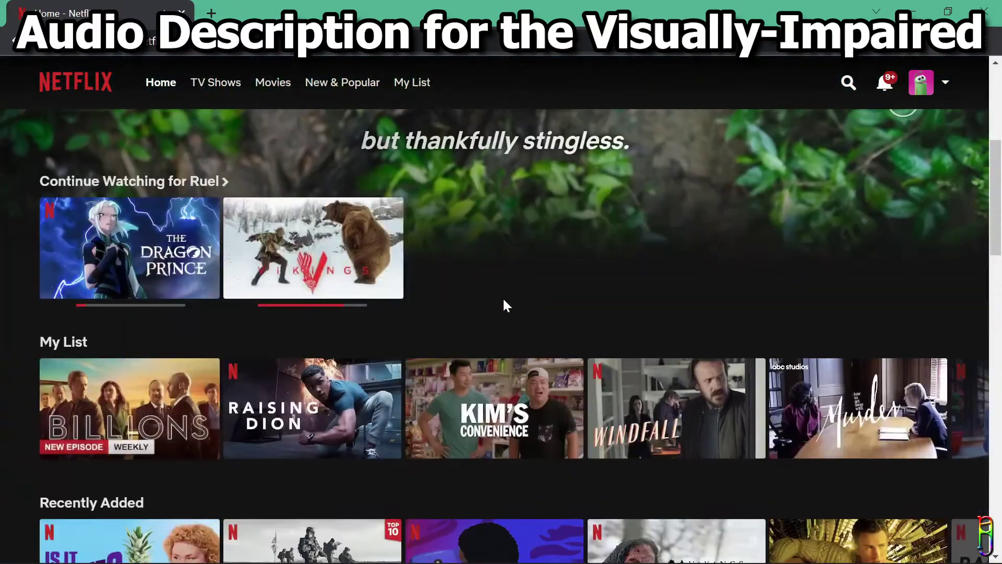
- Search for "good place" and play The Good Place S1:E1, Everything Is Fine
left_click(845, 83)
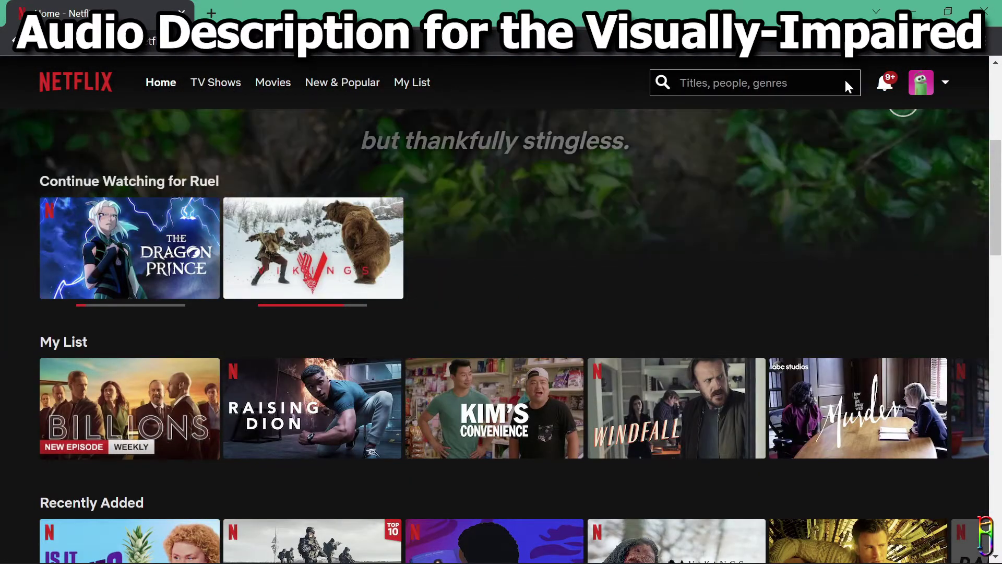
type("good place")
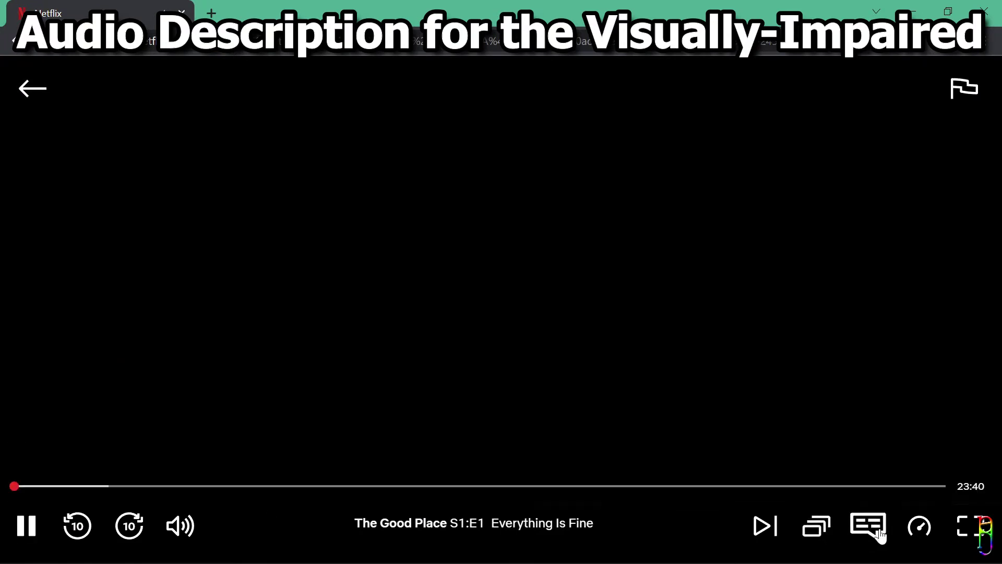
- Switch The Good Place's audio to English [Original] and back to English - Audio Description
mouse_move(871, 532)
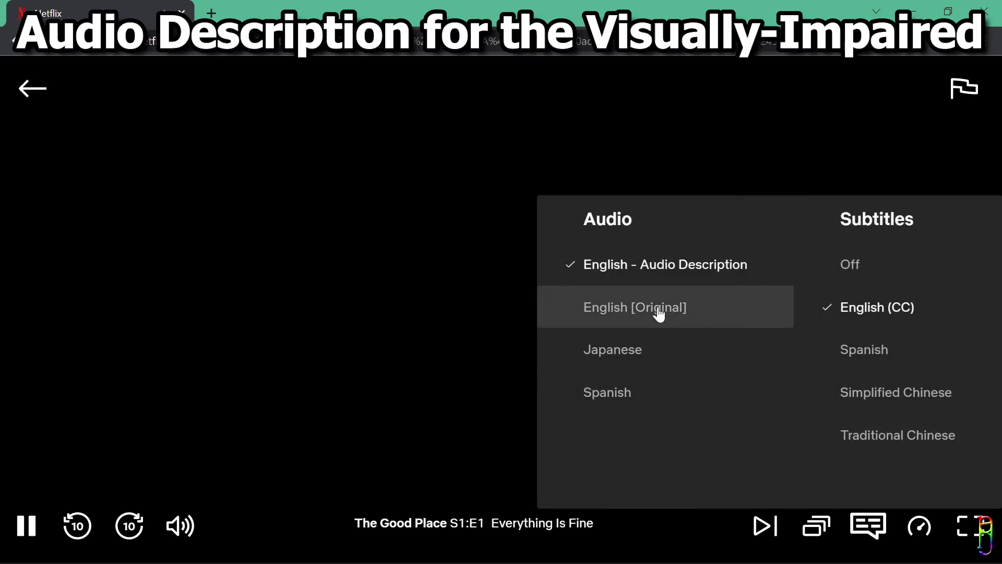
left_click(659, 312)
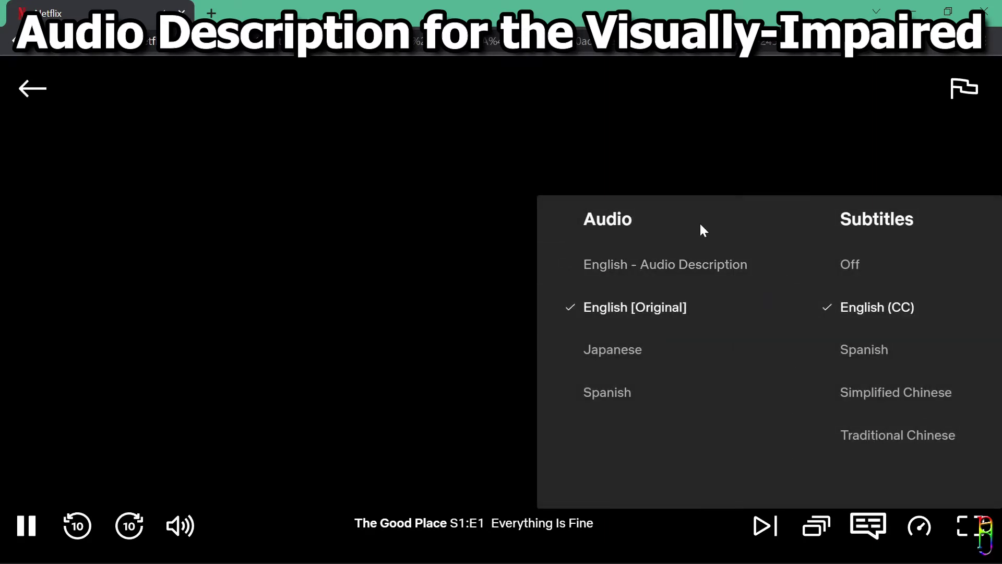
left_click(703, 266)
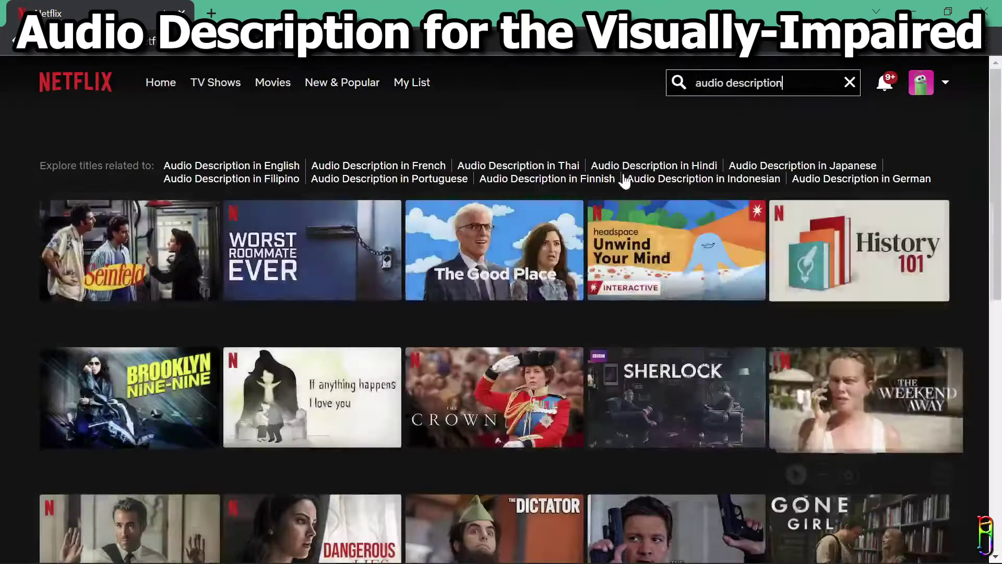
- Return to the home page and open the current profile's subtitle appearance settings from the account page
left_click(161, 82)
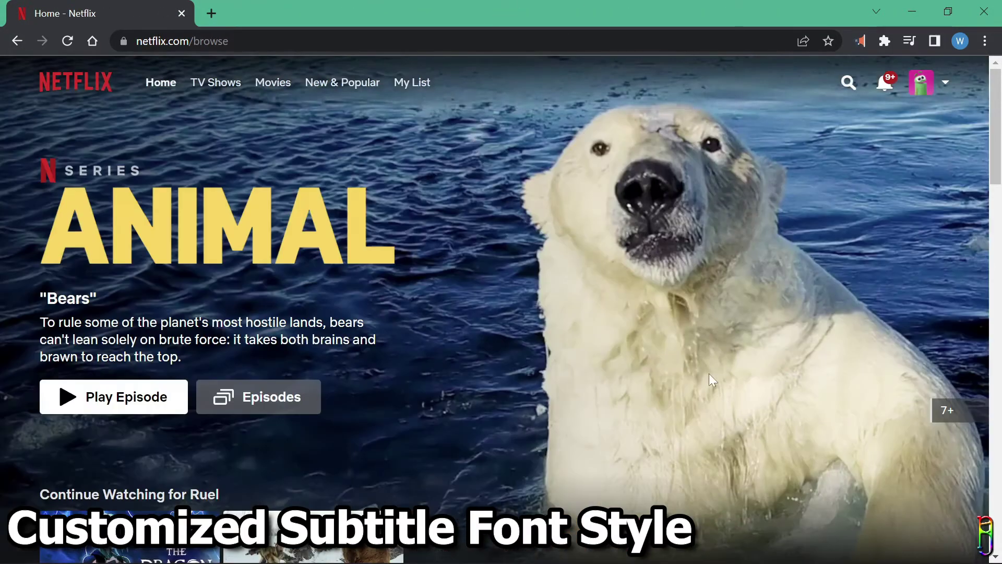
scroll(709, 374, "down", 5)
mouse_move(946, 83)
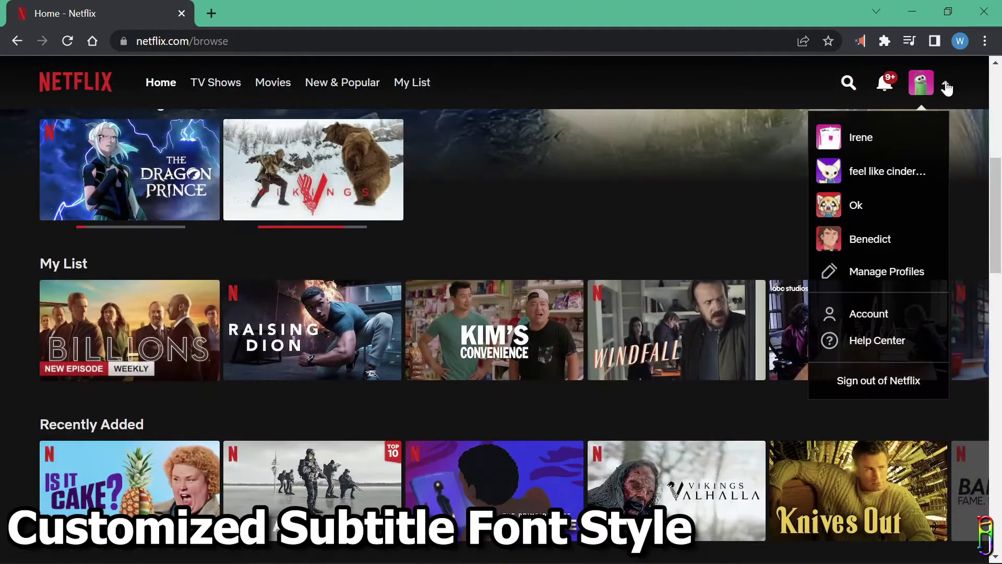
left_click(862, 319)
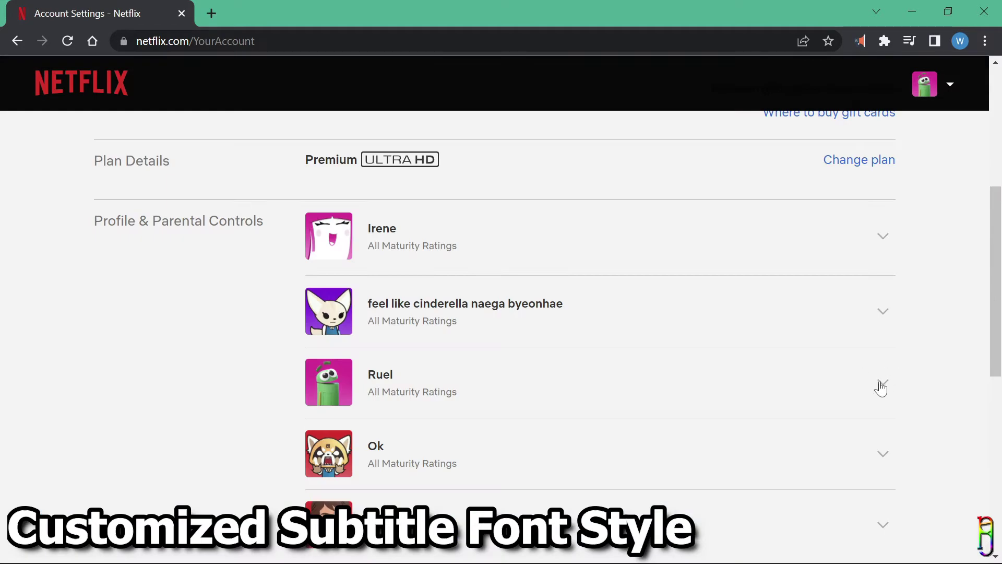
left_click(882, 386)
scroll(643, 360, "down", 10)
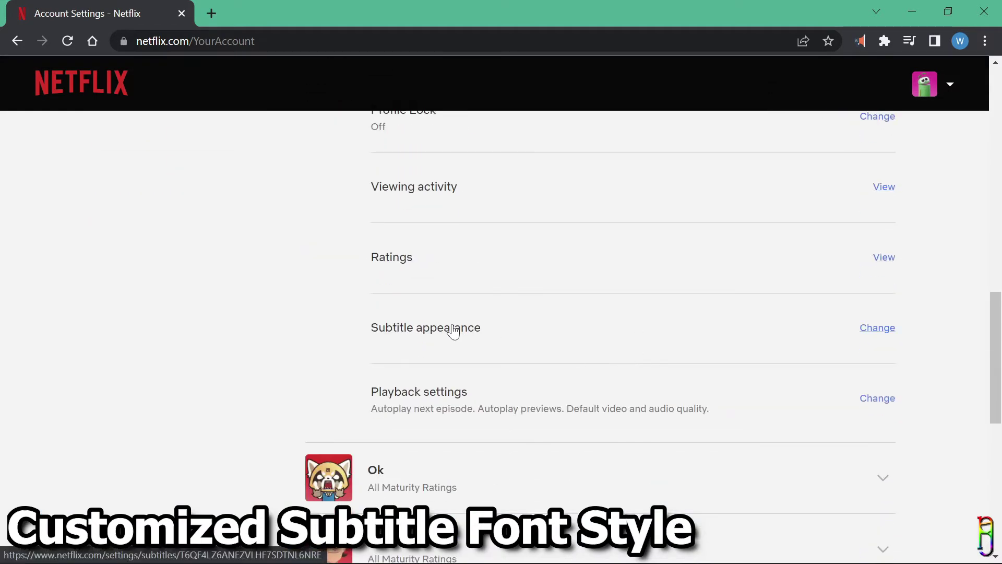
left_click(875, 334)
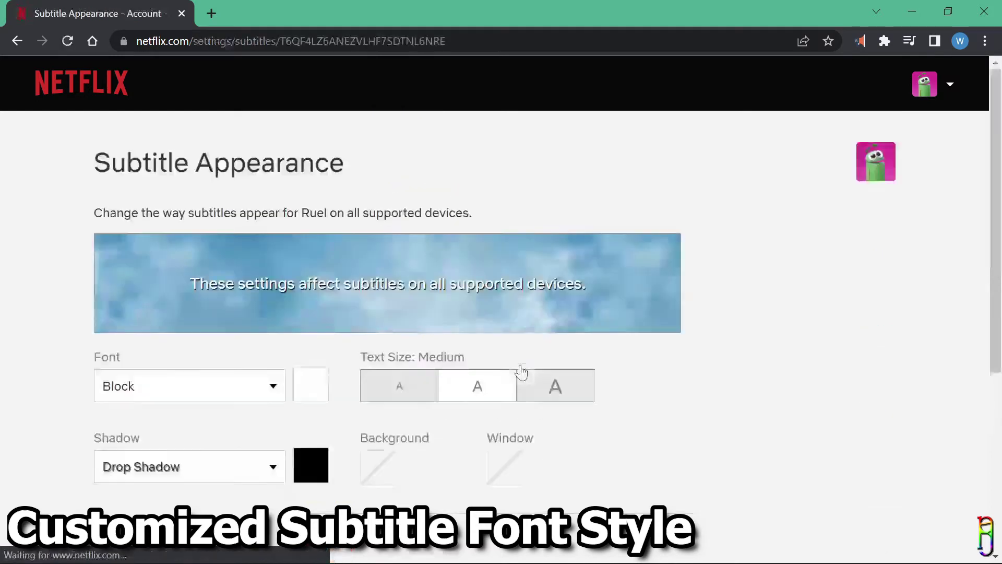
- Set the subtitle font to Cursive, try the Small text size, and set the text size to Large
left_click(272, 386)
scroll(351, 409, "down", 5)
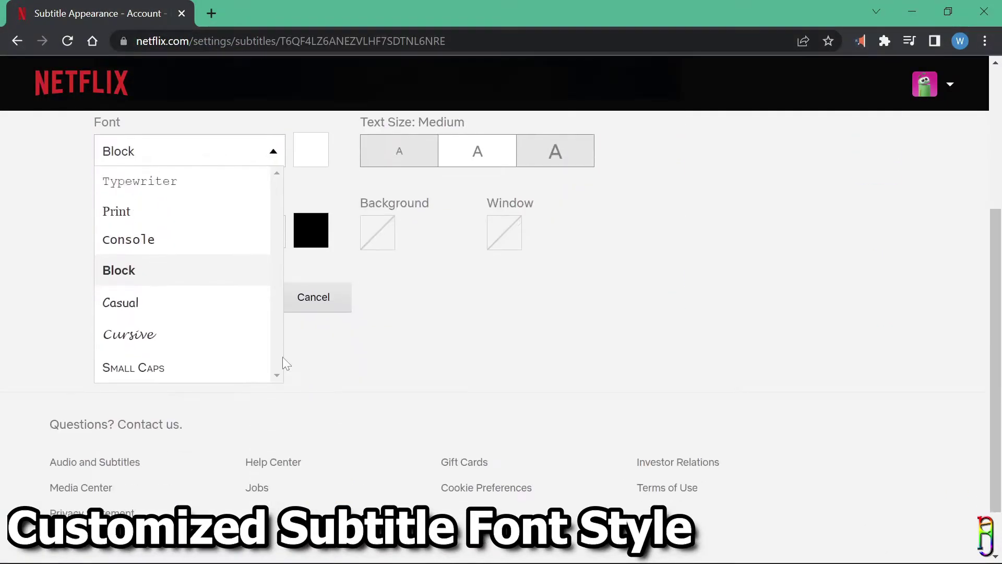
left_click(174, 339)
scroll(683, 339, "up", 2)
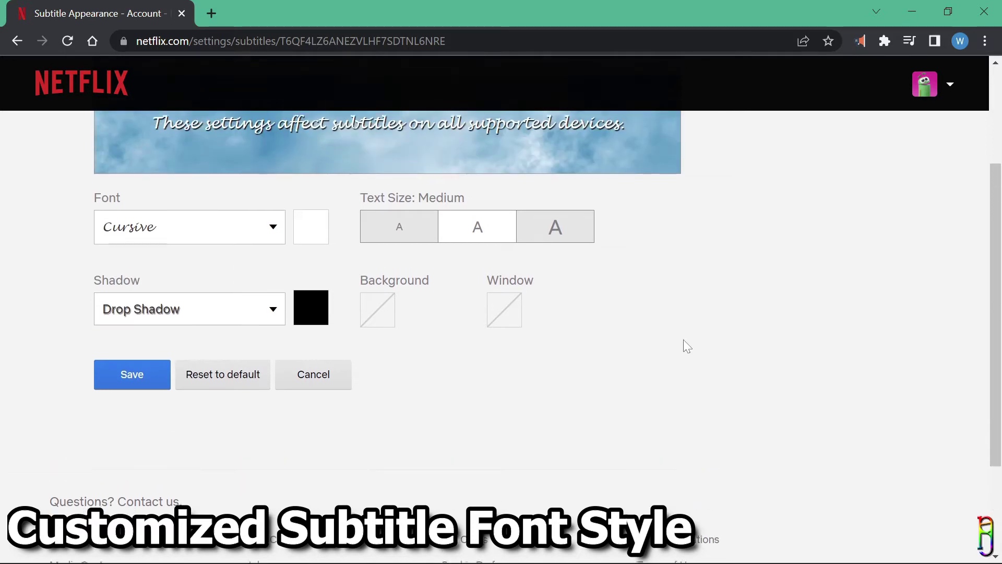
left_click(403, 239)
scroll(731, 343, "up", 2)
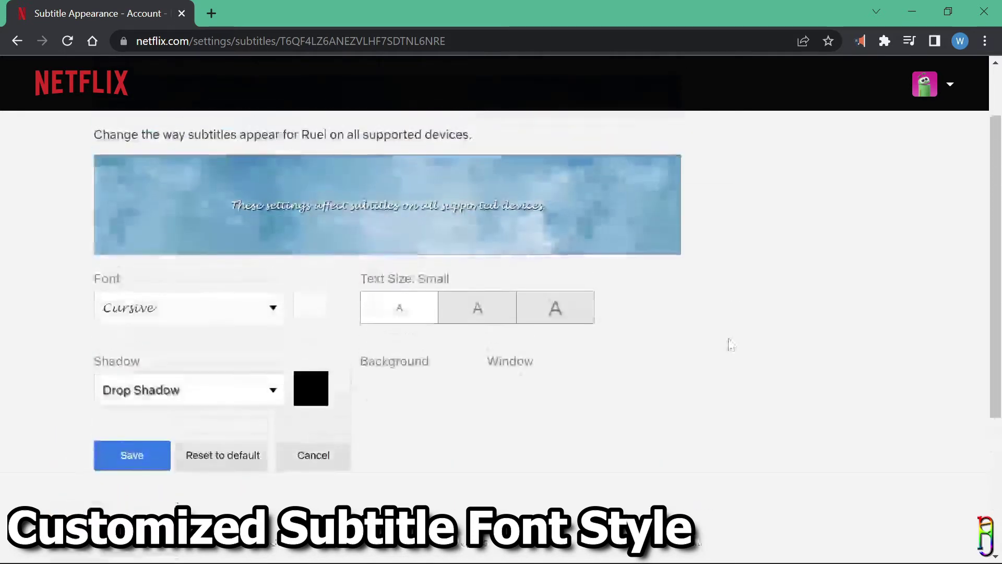
left_click(561, 321)
- Set the subtitle shadow style to Uniform
left_click(275, 390)
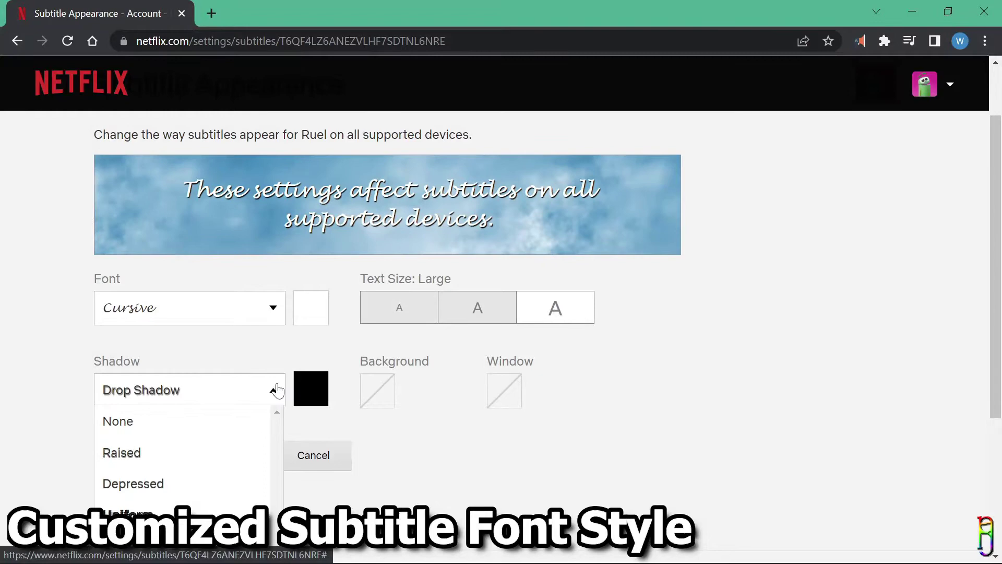
scroll(250, 440, "down", 2)
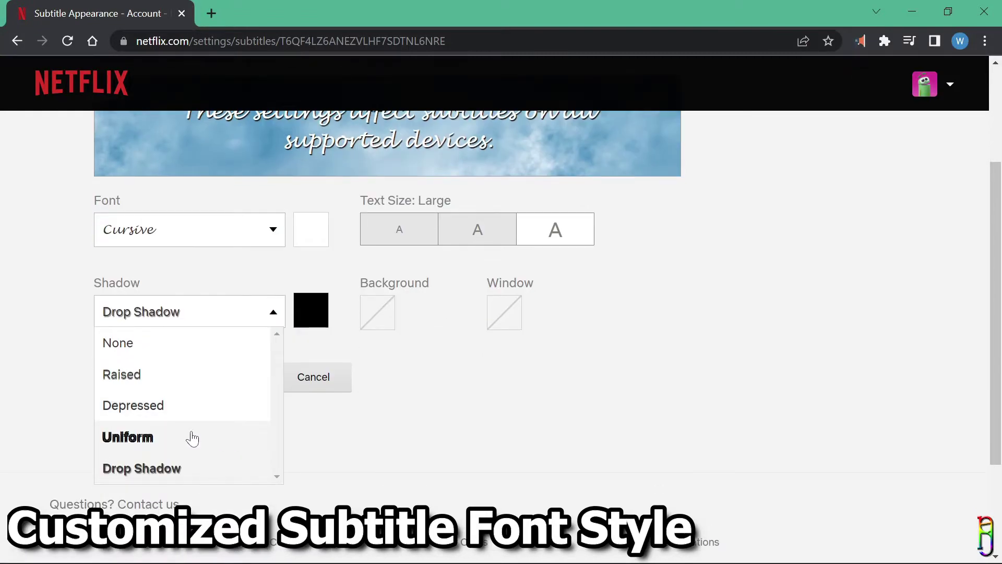
left_click(192, 439)
scroll(522, 420, "up", 2)
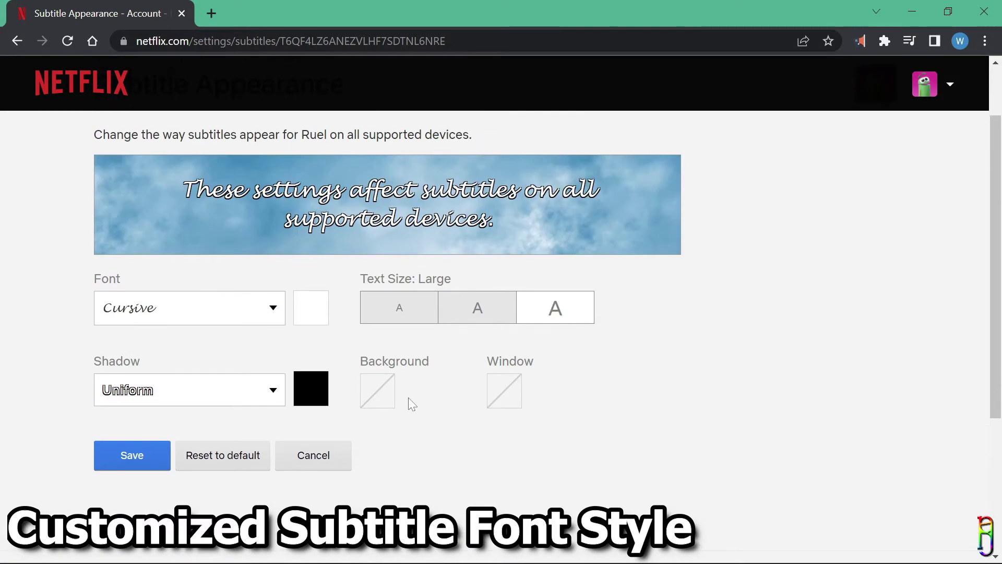
- Set the subtitle background to yellow and the window colour to red, and save the subtitle appearance
left_click(377, 392)
left_click(429, 513)
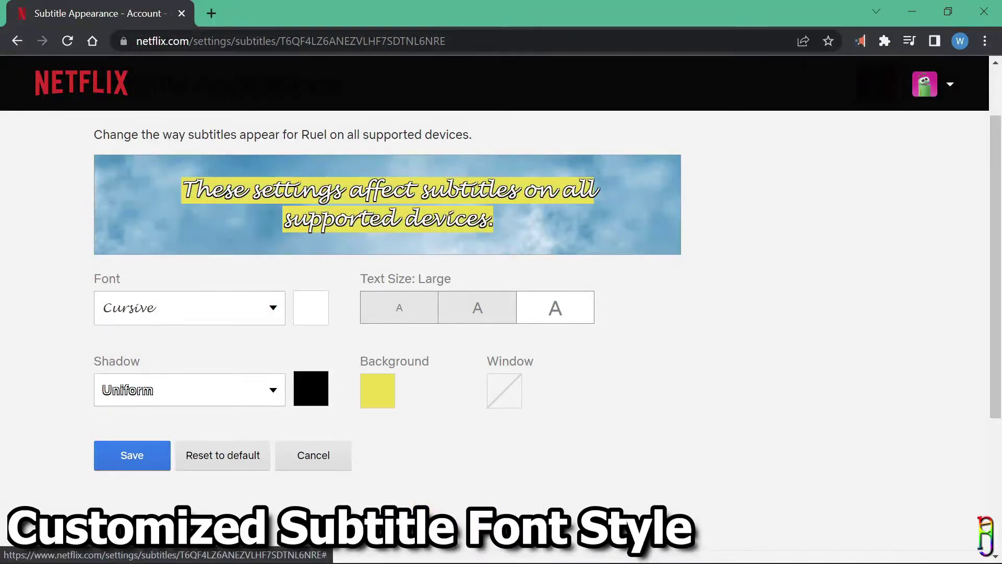
left_click(504, 391)
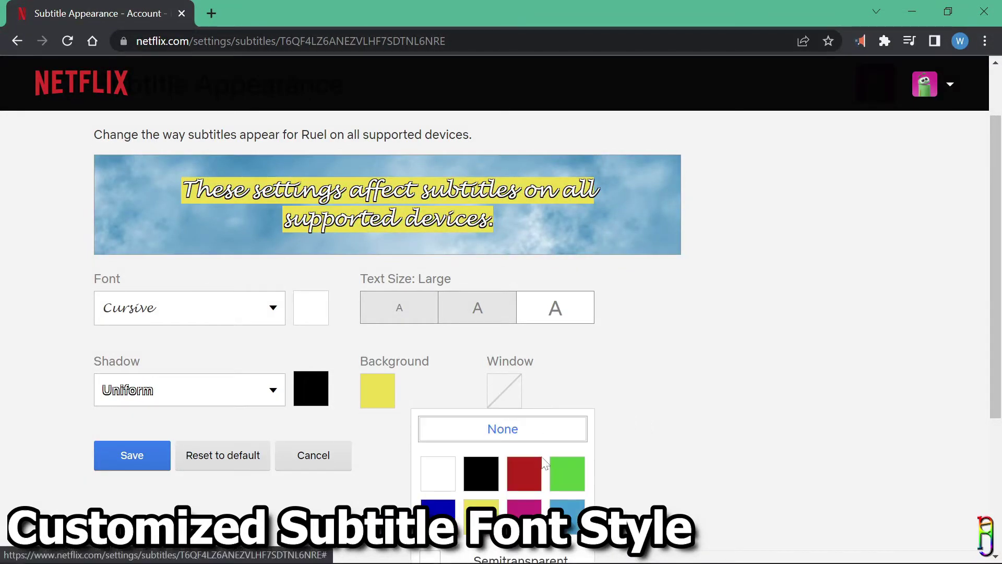
left_click(536, 473)
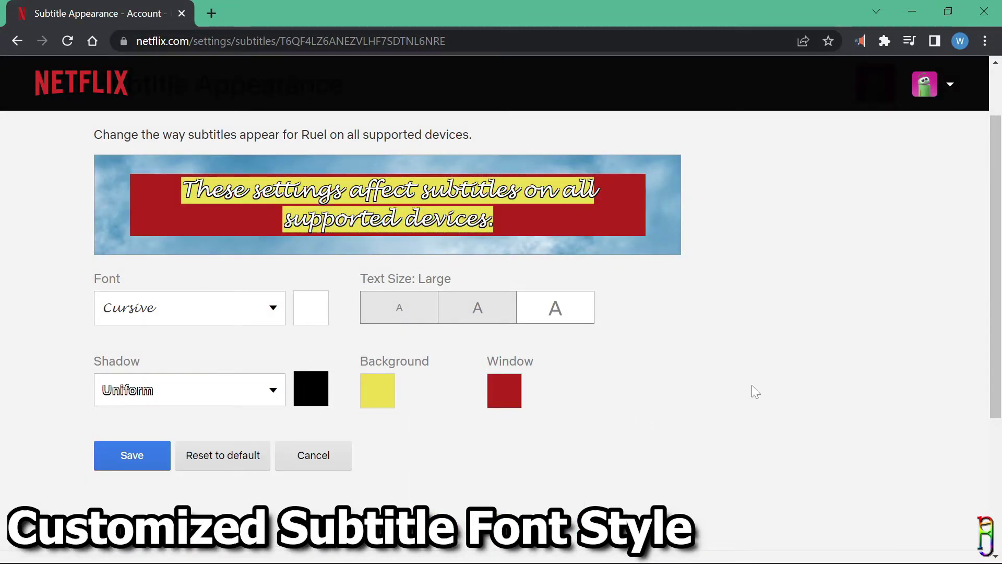
left_click(130, 456)
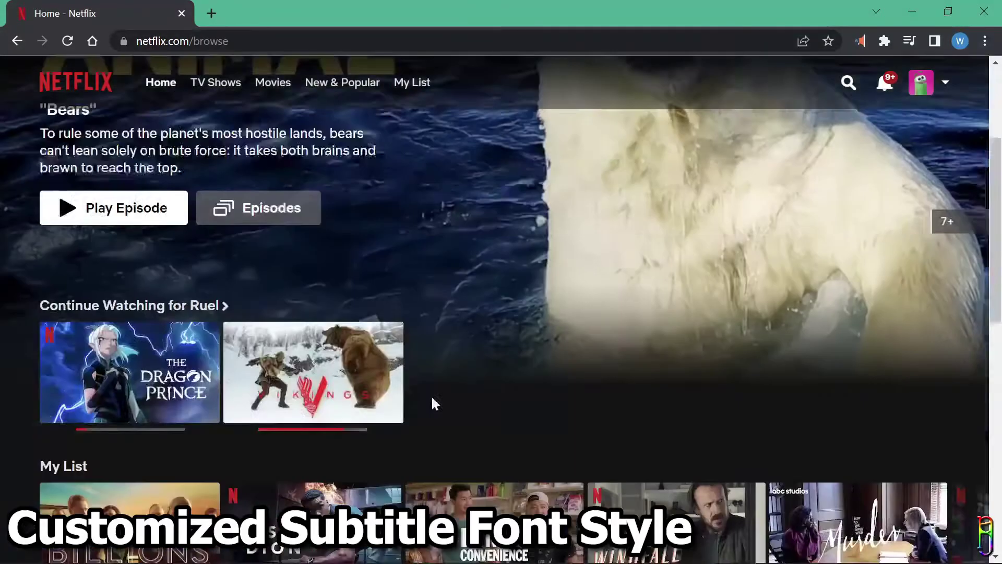
- Play The Dragon Prince from the continue-watching row to check the customized subtitles, and return to browsing
scroll(431, 395, "down", 3)
mouse_move(130, 249)
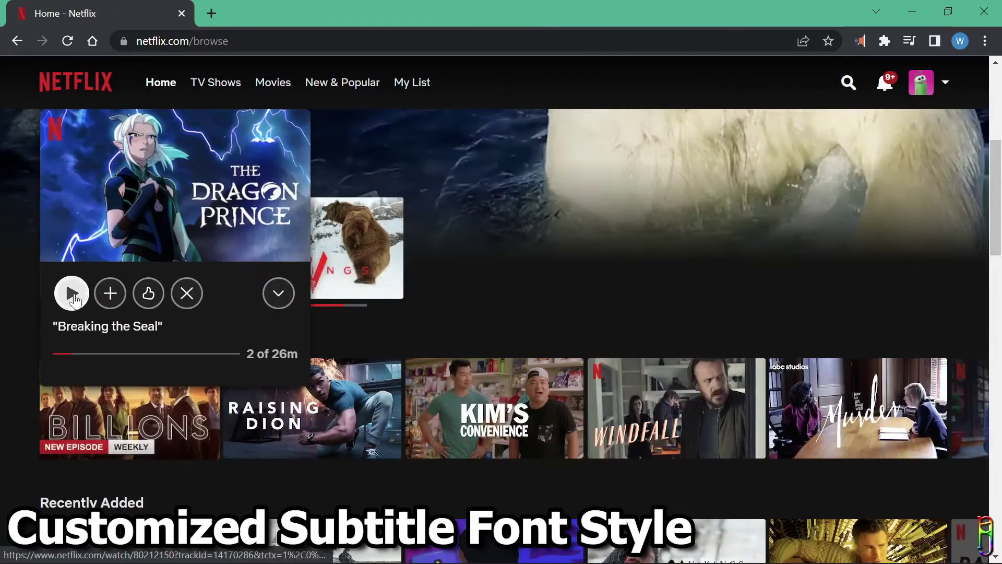
left_click(71, 292)
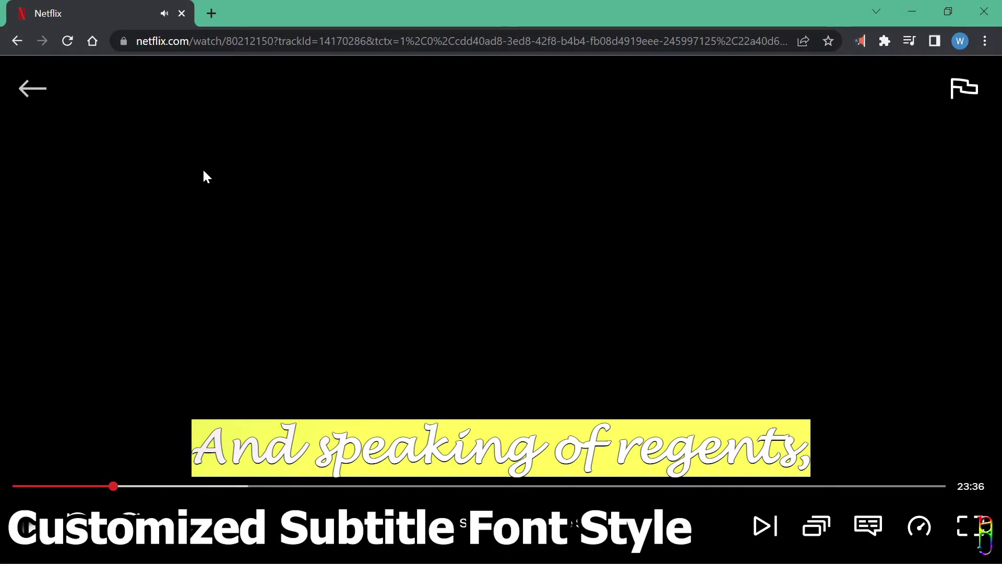
left_click(30, 94)
- Search the catalogue for "Audio Description"
scroll(470, 261, "down", 7)
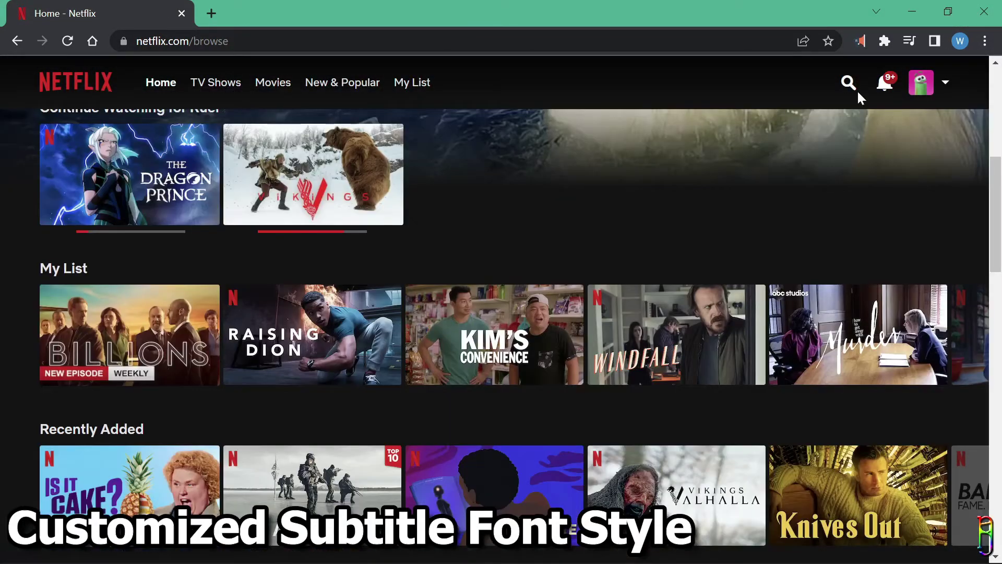
mouse_move(891, 84)
left_click(849, 82)
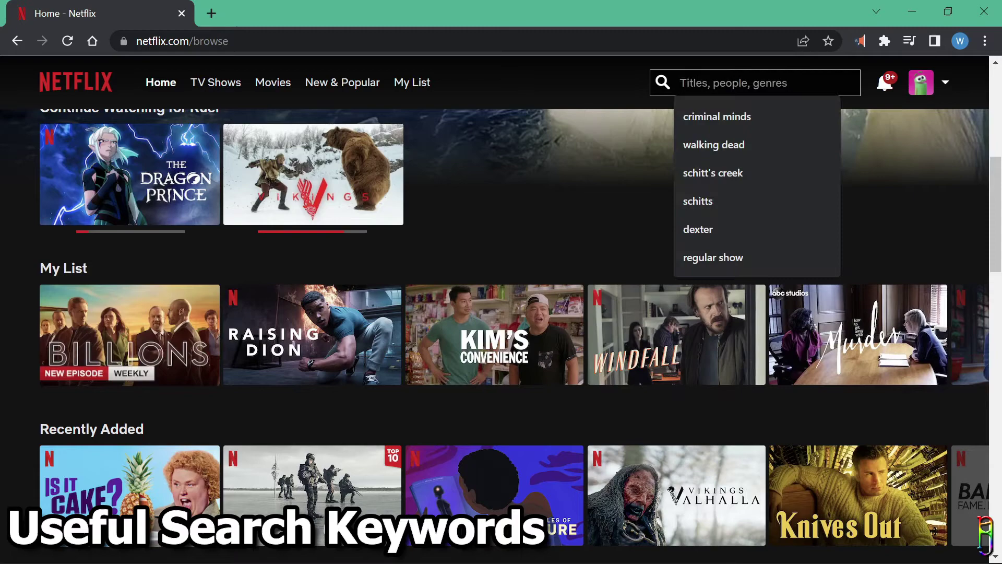
type("Audio Description")
key("BackSpace")
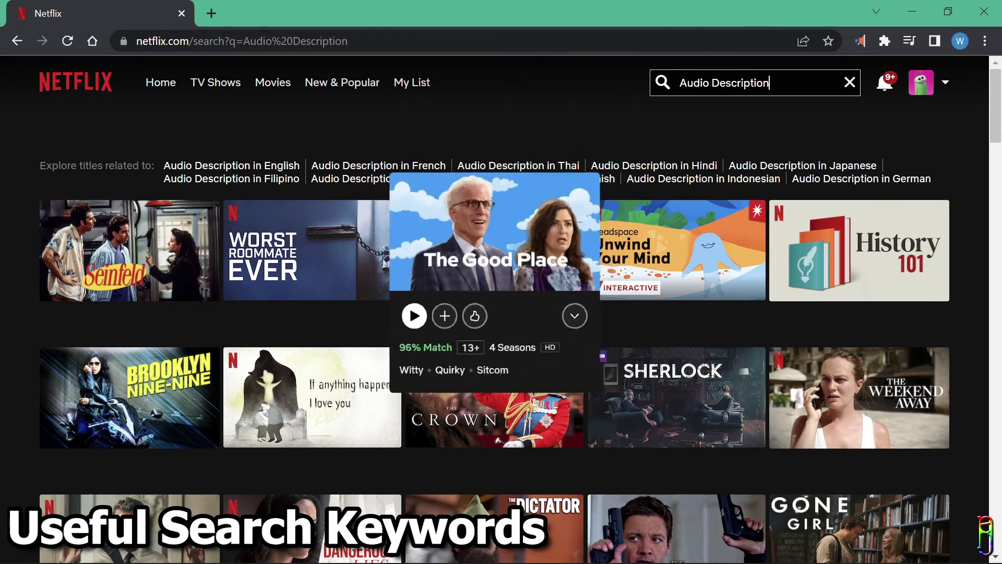
- Search the catalogue for "Netflix" and browse the resulting titles
key("ctrl+a")
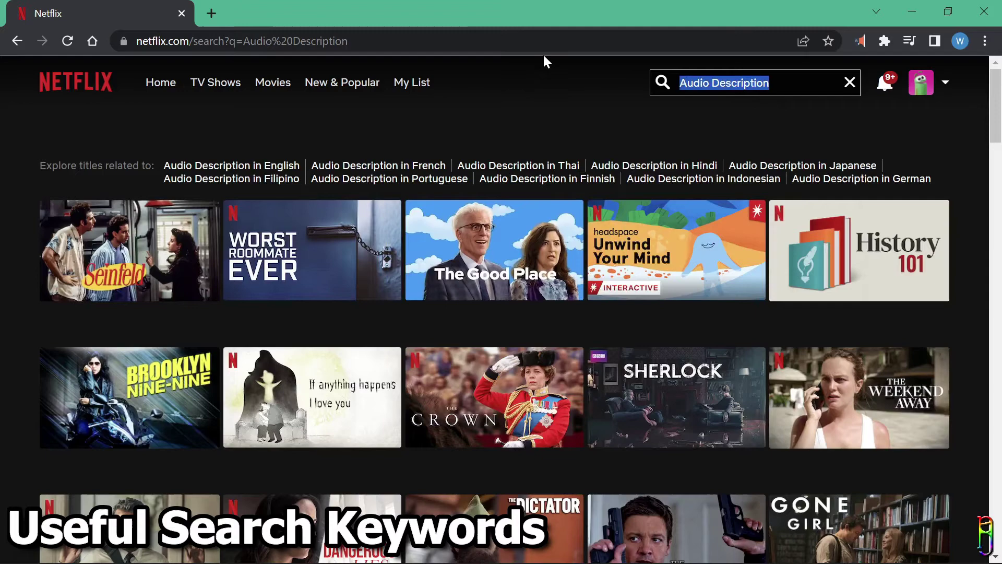
type("Netflix")
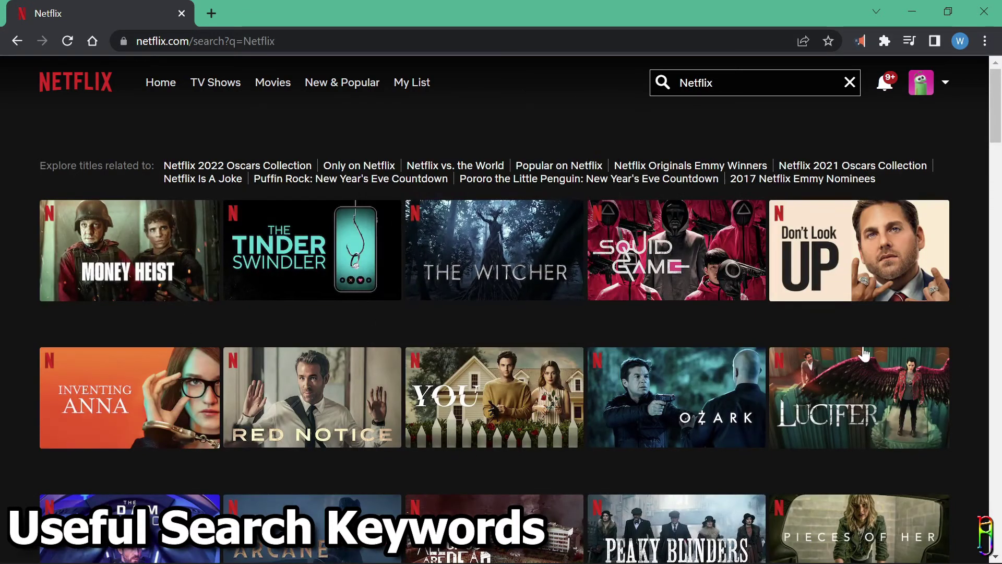
scroll(864, 353, "down", 3)
scroll(889, 324, "up", 3)
- Search the catalogue for "Interactive" and look through all the interactive titles
key("ctrl+a")
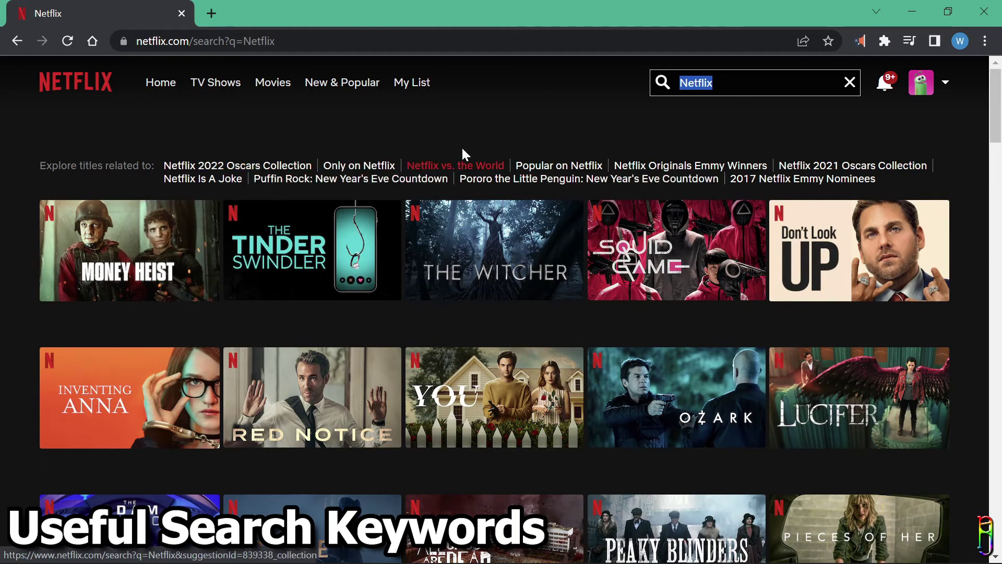
type("Interactive")
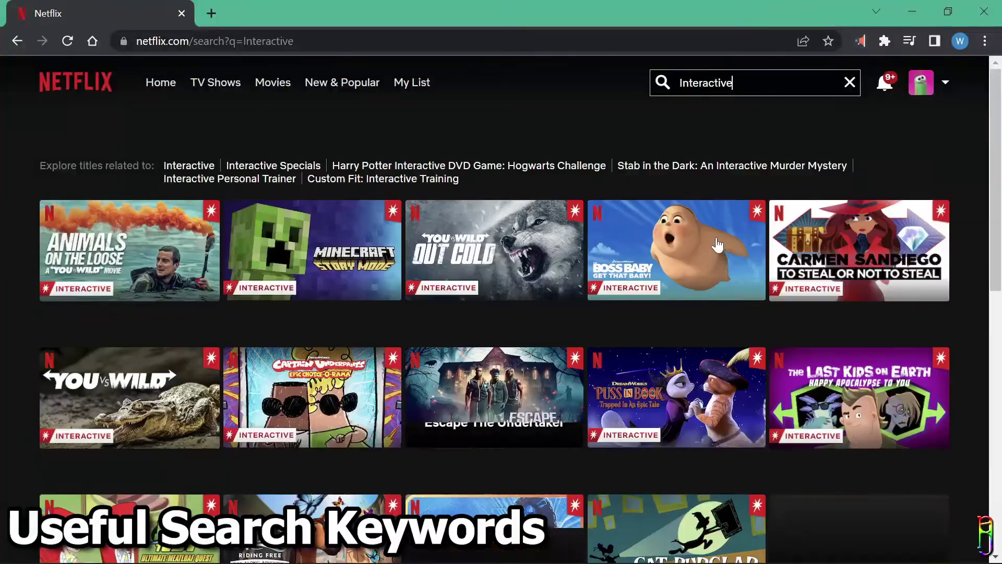
mouse_move(712, 223)
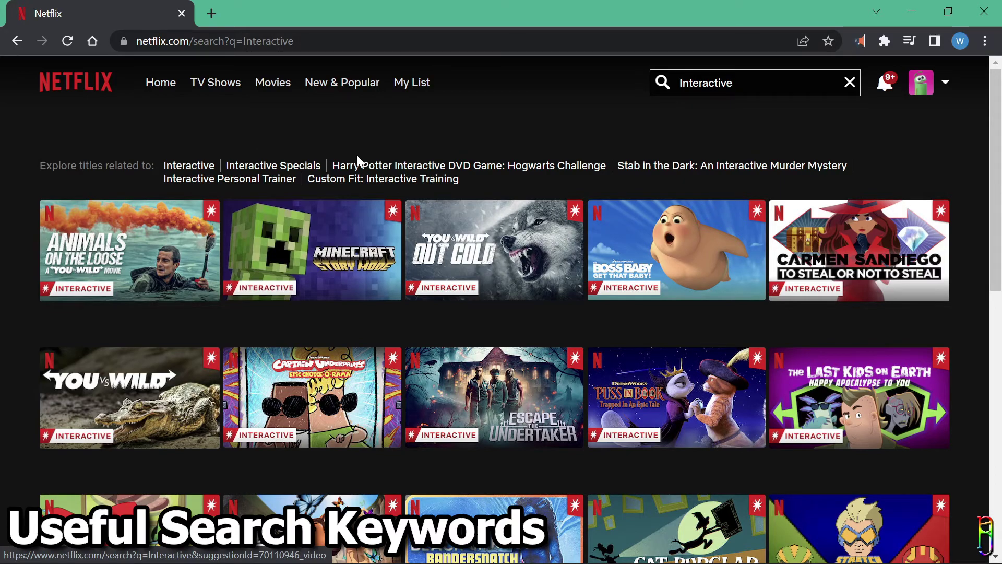
scroll(530, 175, "down", 2)
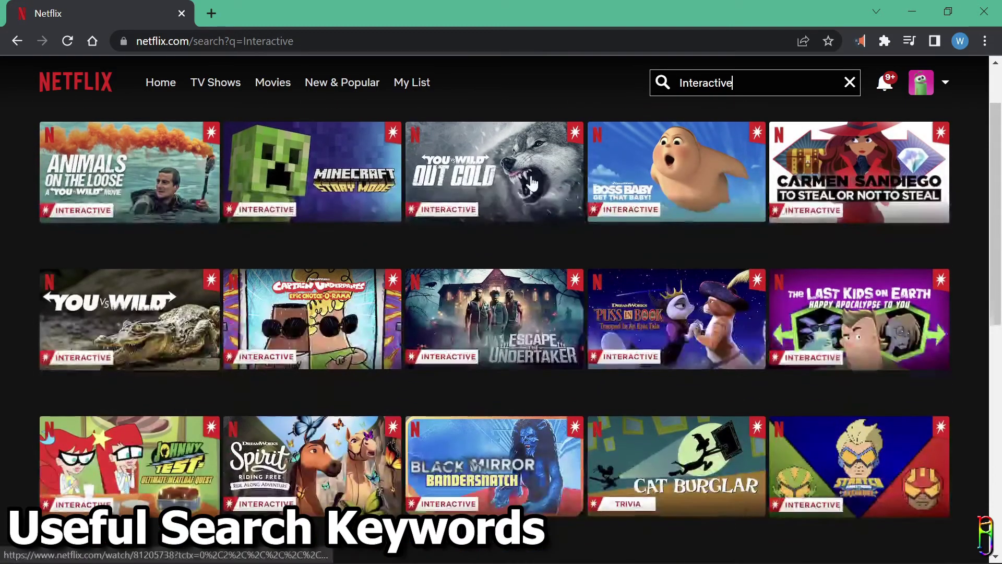
scroll(934, 378, "down", 4)
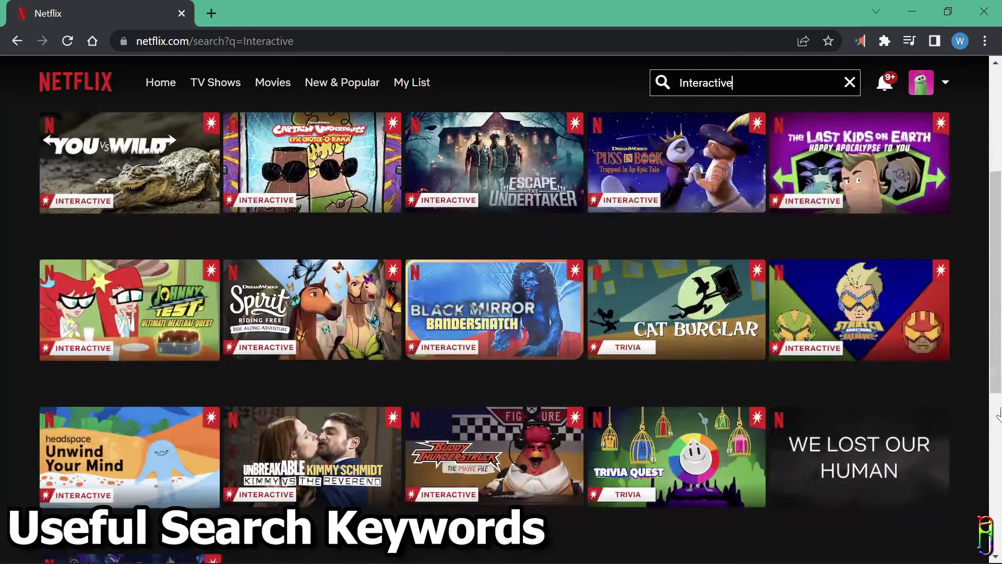
scroll(974, 384, "down", 2)
scroll(981, 395, "up", 4)
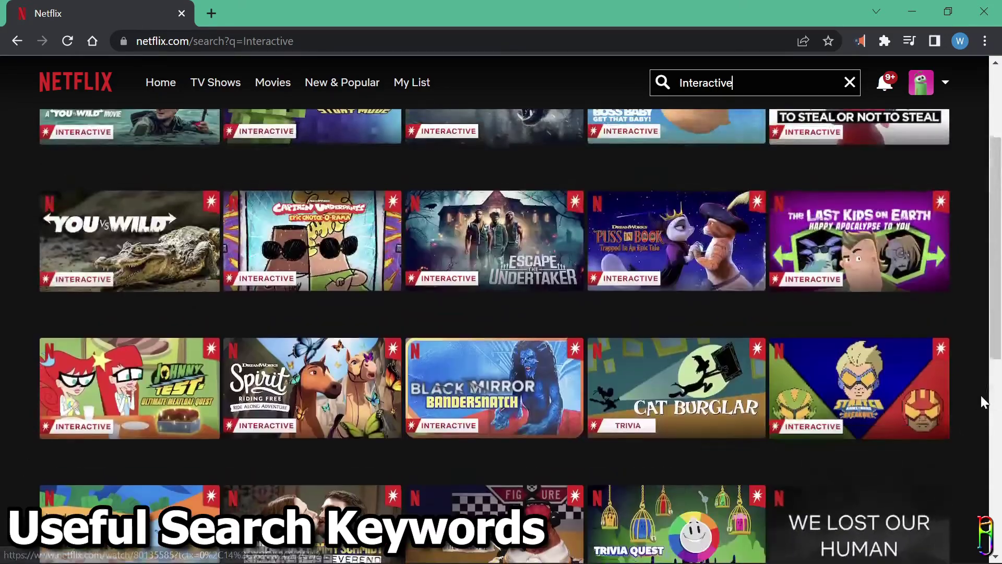
scroll(981, 396, "up", 3)
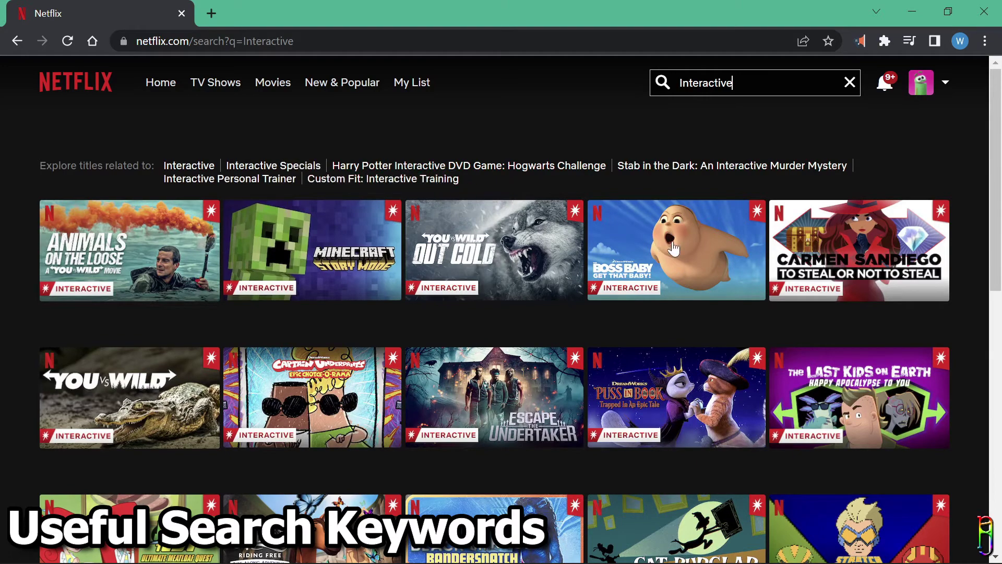
- Search the catalogue for "4K" and for "HDR", and return to the home page
key("ctrl+a")
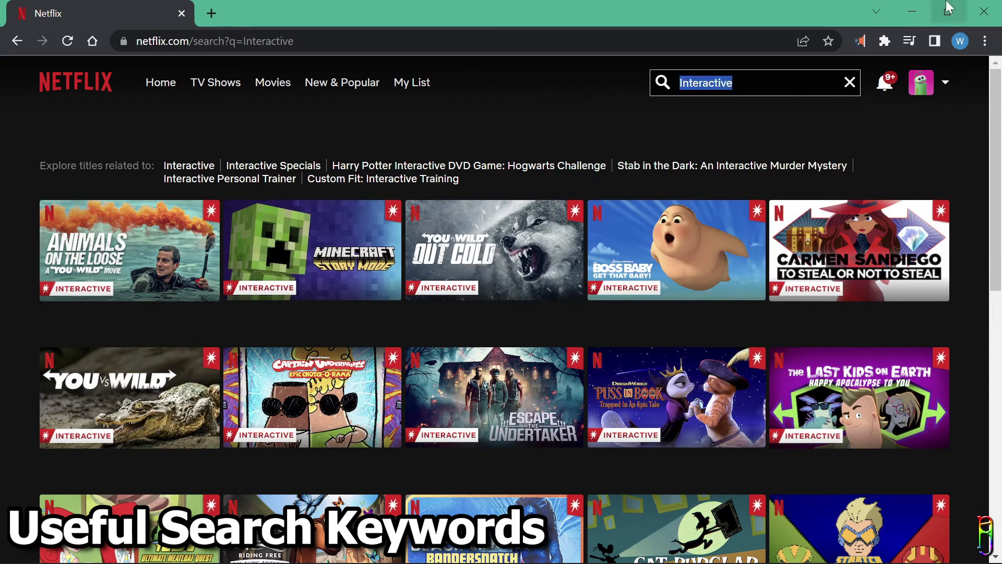
type("4K")
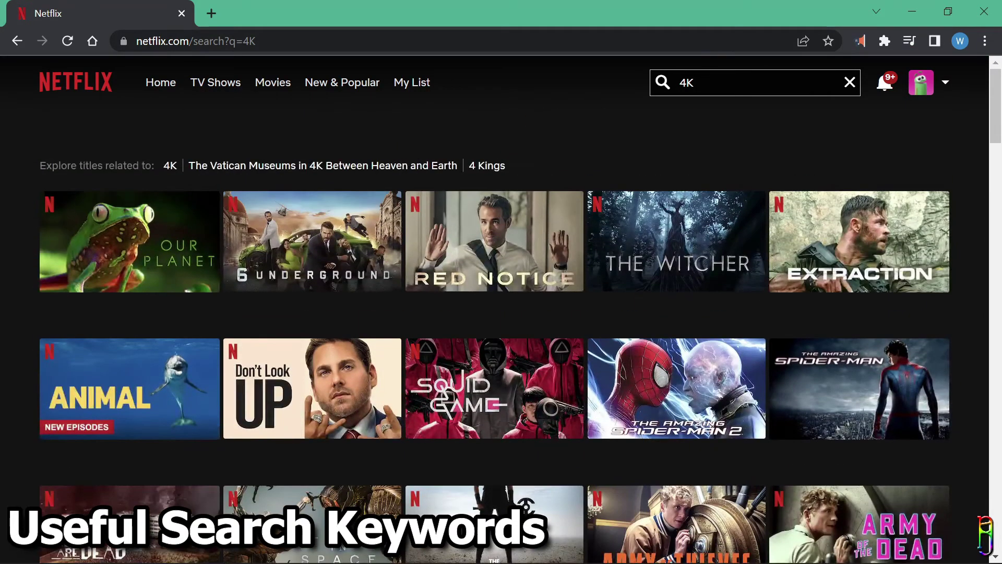
type("HDR")
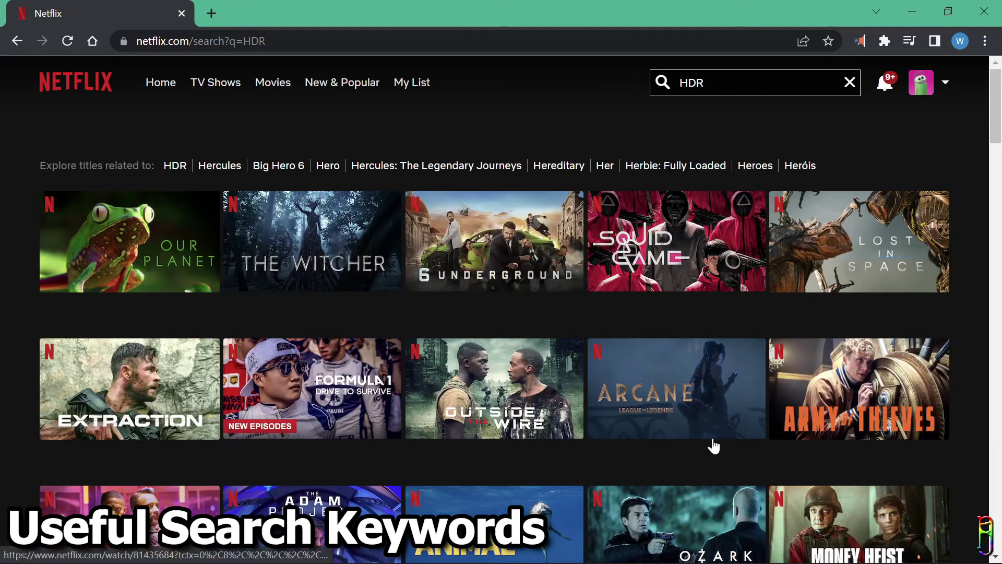
scroll(700, 449, "down", 3)
scroll(700, 450, "up", 3)
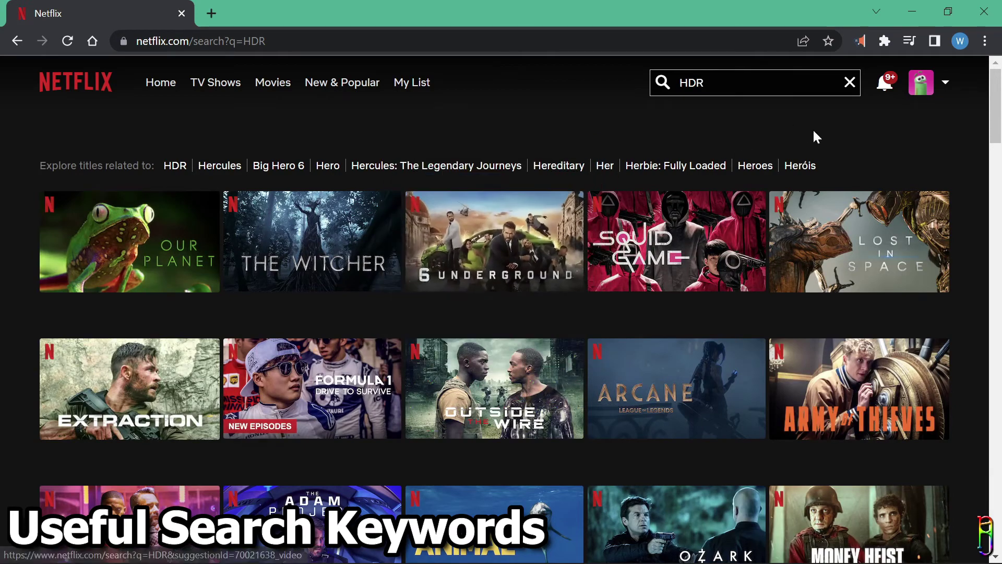
left_click(75, 85)
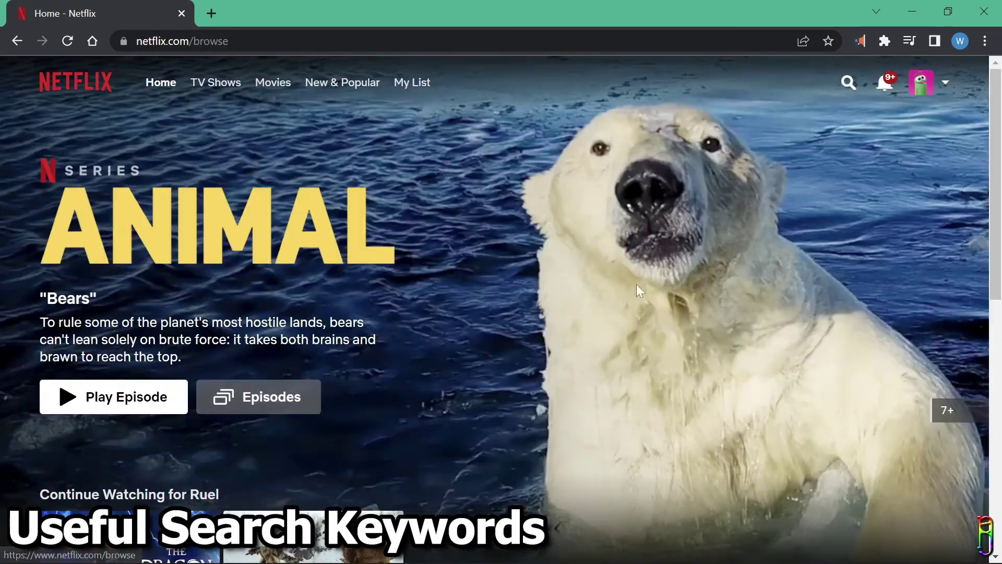
scroll(505, 233, "down", 8)
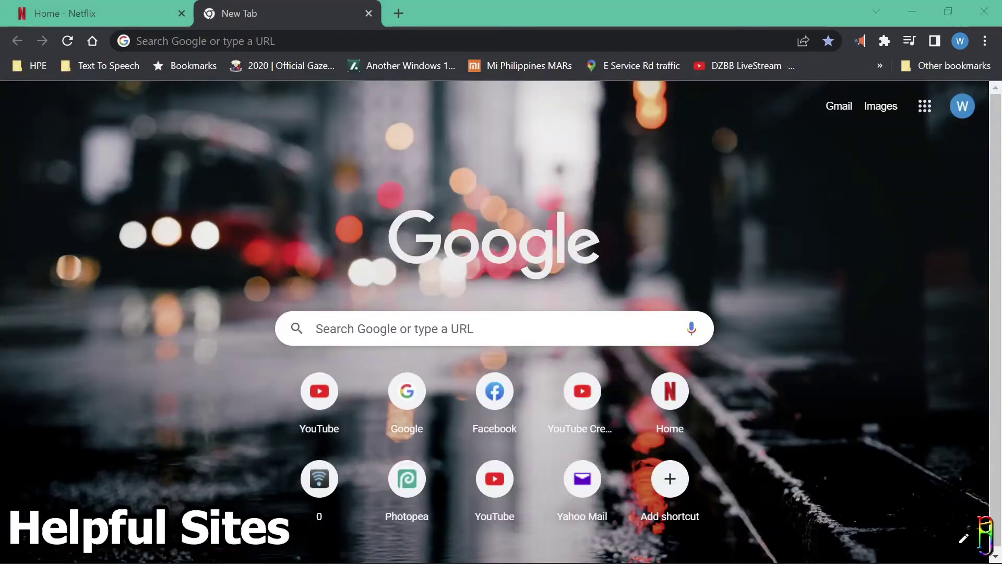
- Open flixable.com in a new tab and browse its filters and list of new Netflix titles
type("flixable.com")
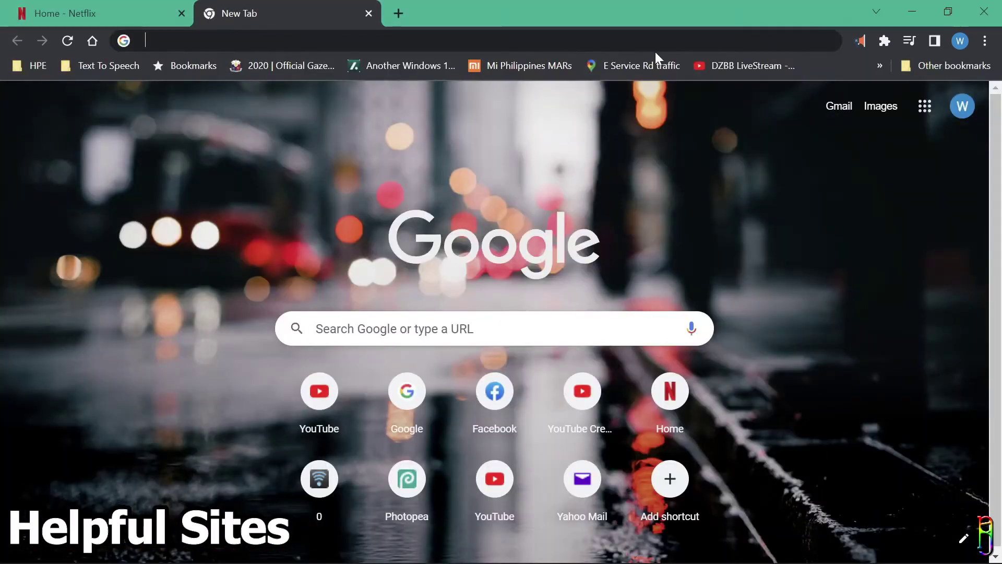
key("Return")
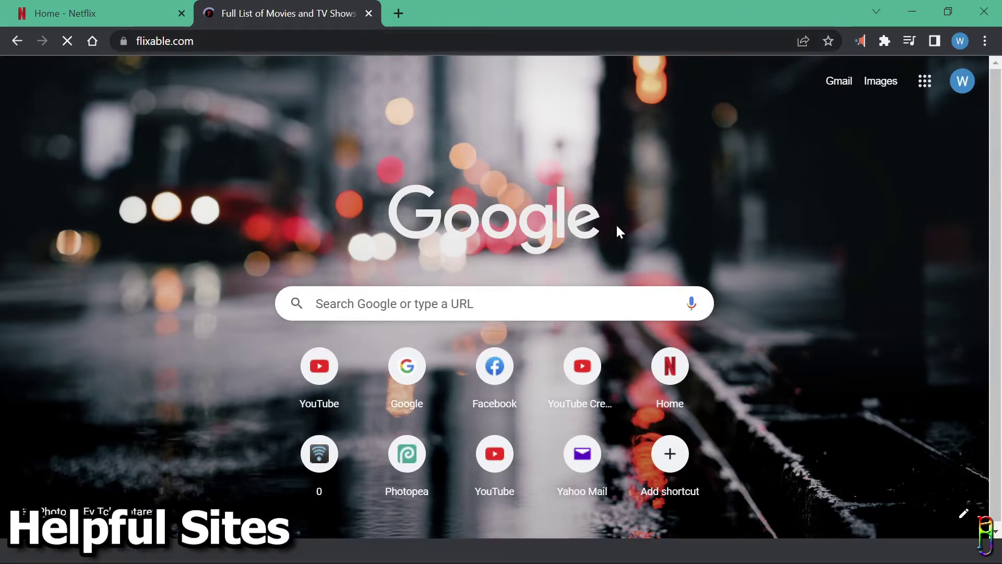
key("ctrl+l")
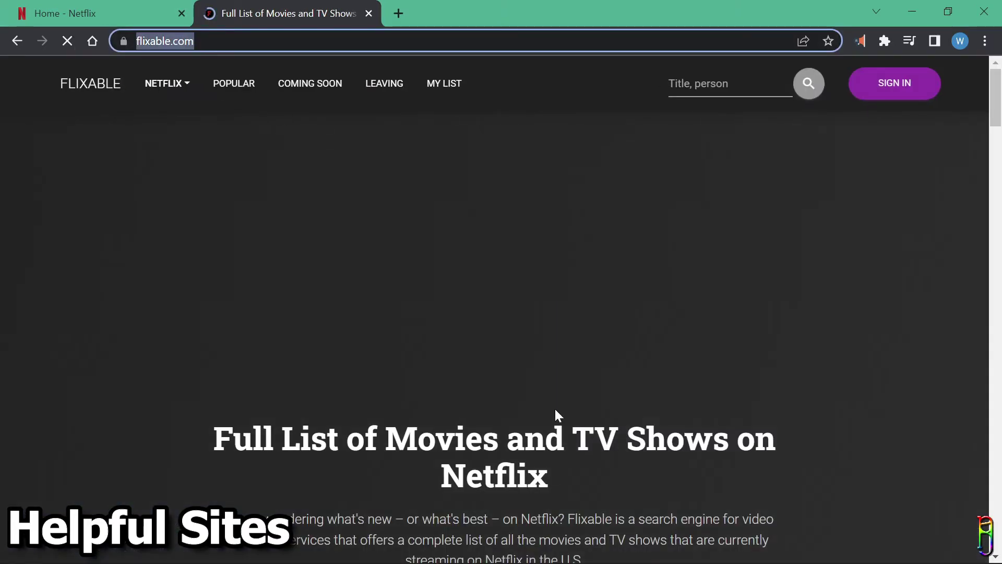
scroll(777, 433, "down", 10)
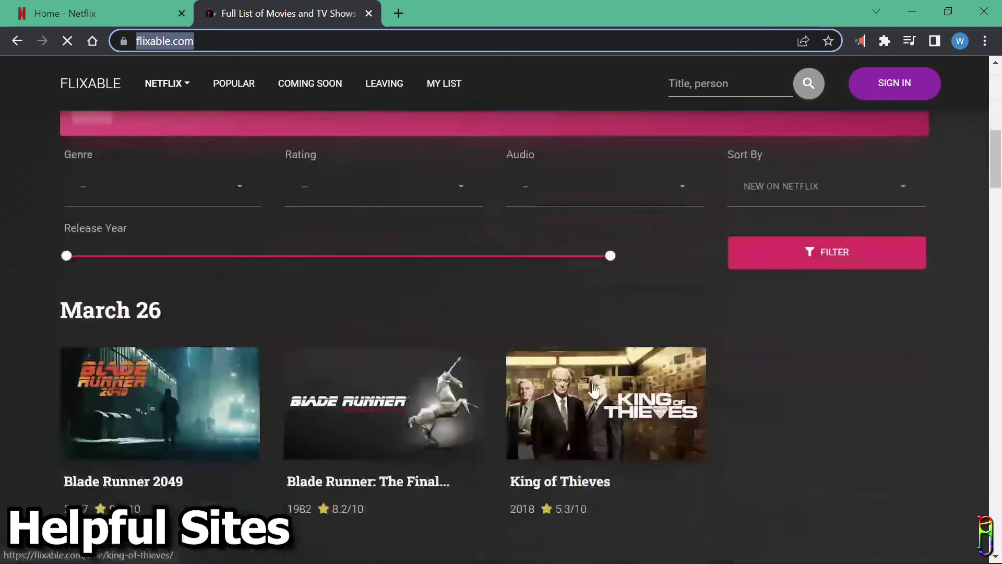
scroll(593, 384, "up", 3)
scroll(592, 378, "down", 4)
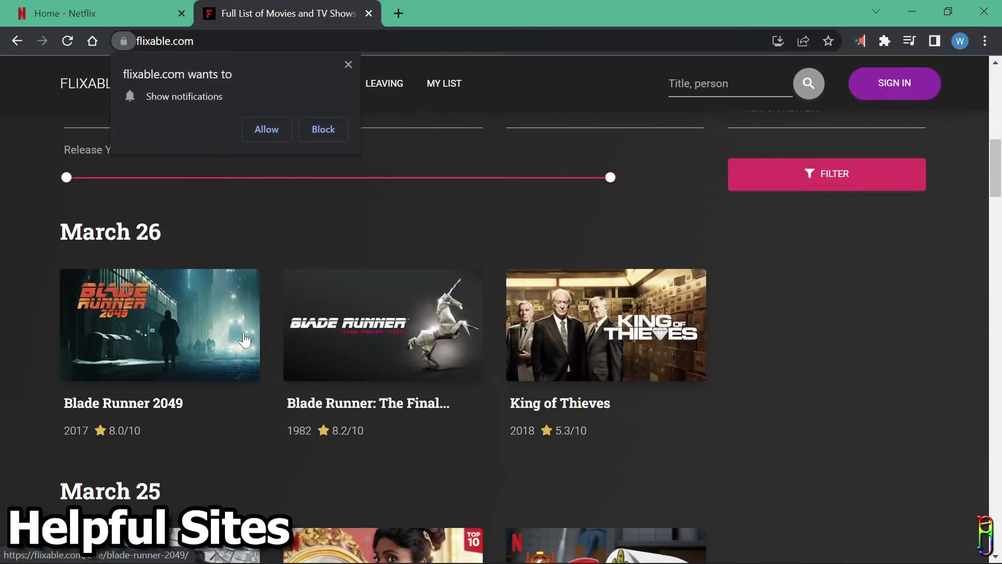
- Look through the Flixable list of new Netflix titles by date, from March 26 back to March 21
scroll(678, 464, "down", 1)
scroll(476, 324, "down", 5)
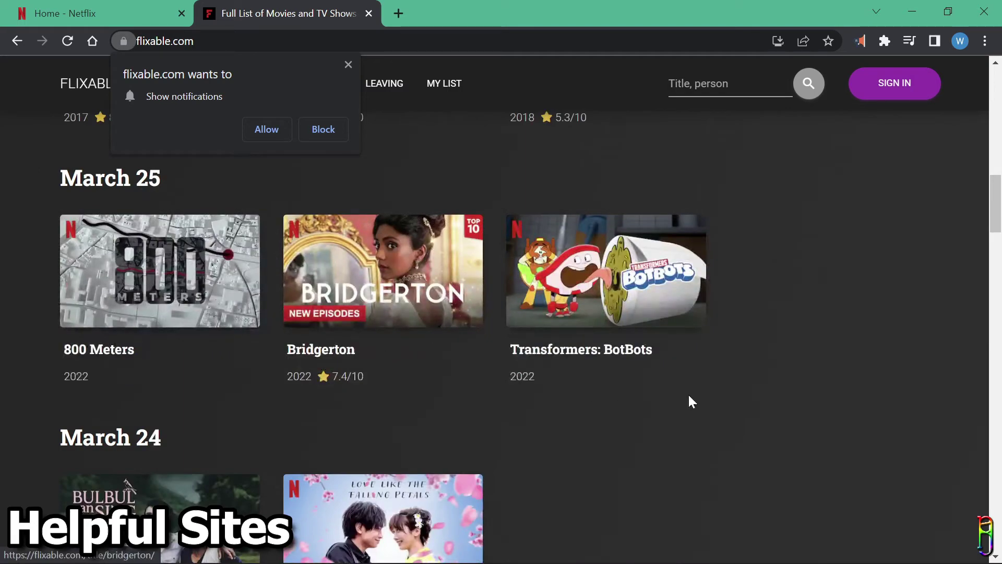
key("super")
left_click(888, 343)
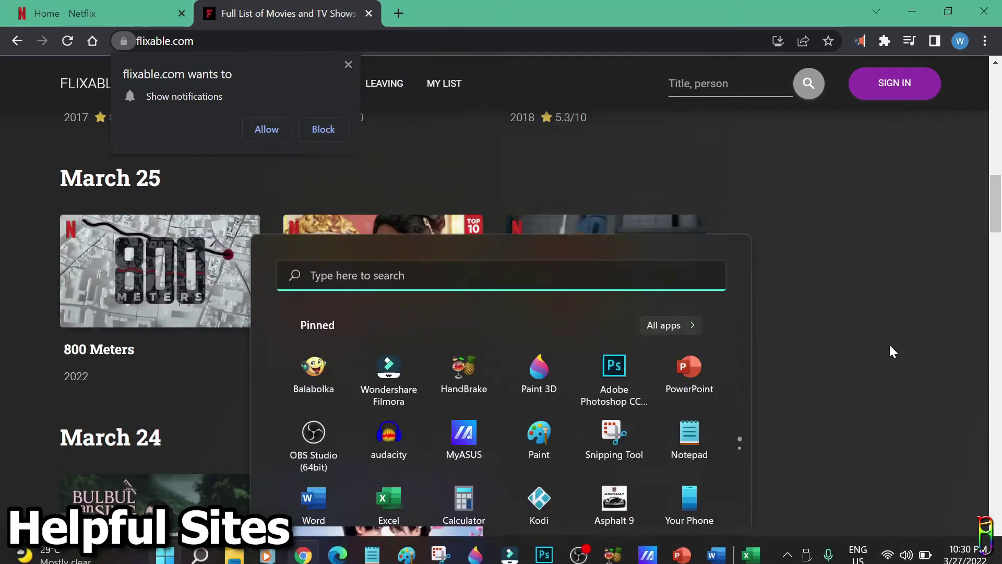
scroll(588, 408, "down", 9)
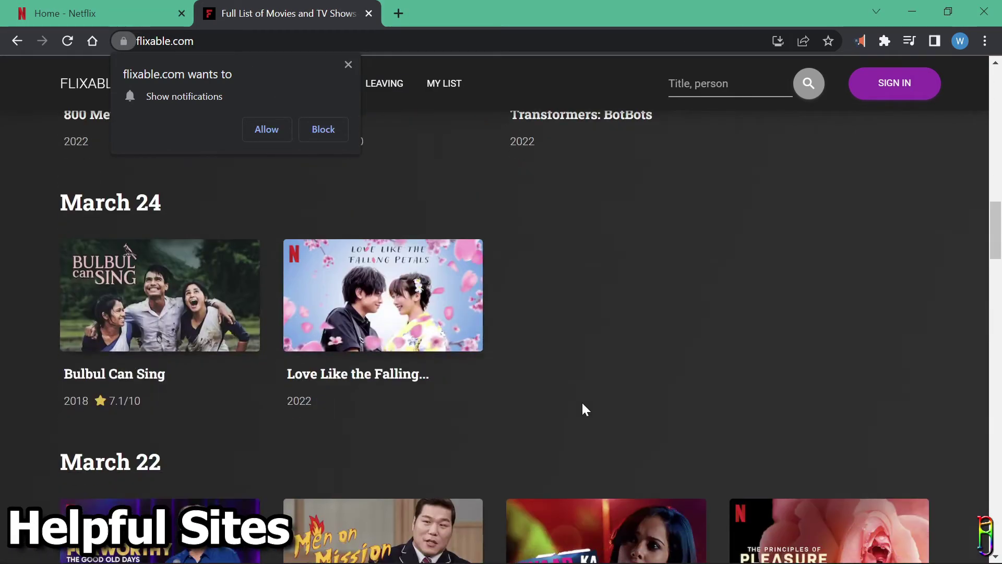
scroll(627, 469, "down", 5)
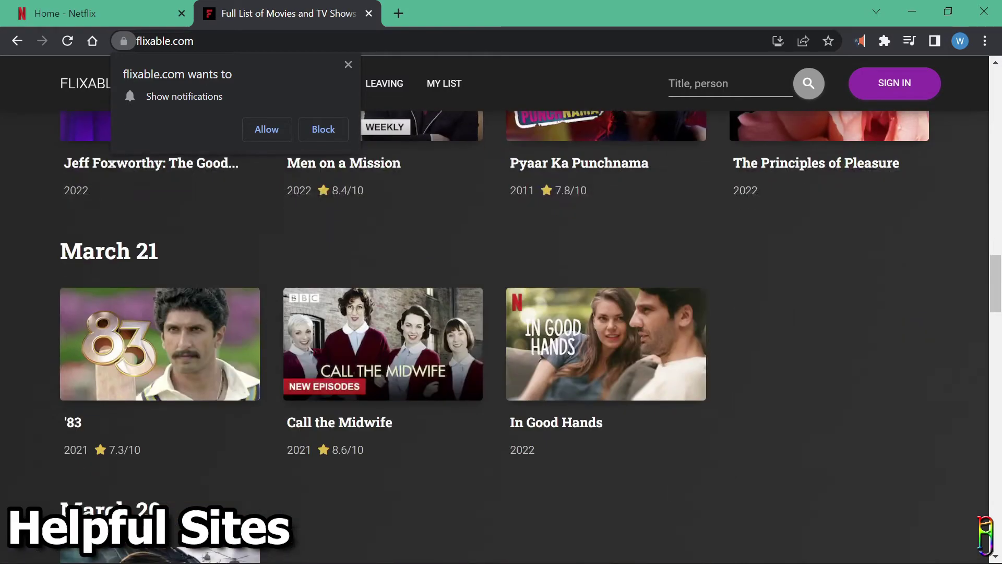
- Open justwatch.com in place of Flixable and look over its landing page
left_click(239, 32)
type("justwatch.com")
key("Return")
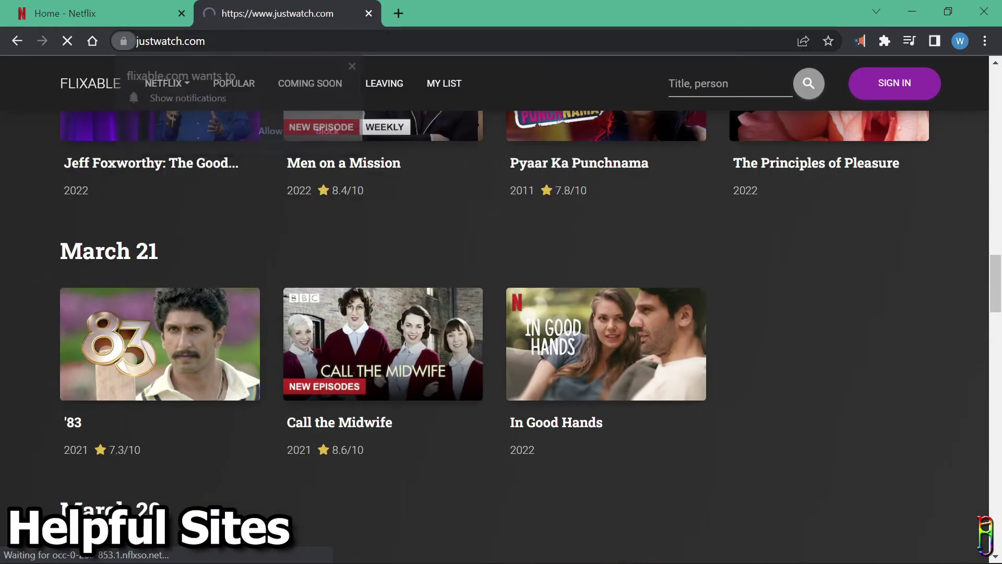
scroll(480, 317, "down", 6)
scroll(543, 312, "down", 12)
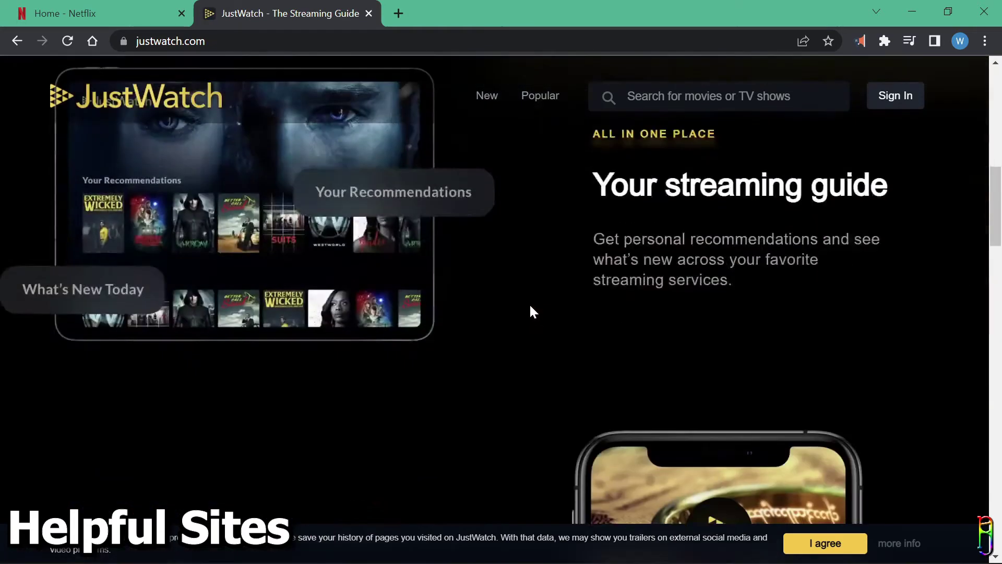
scroll(518, 312, "up", 15)
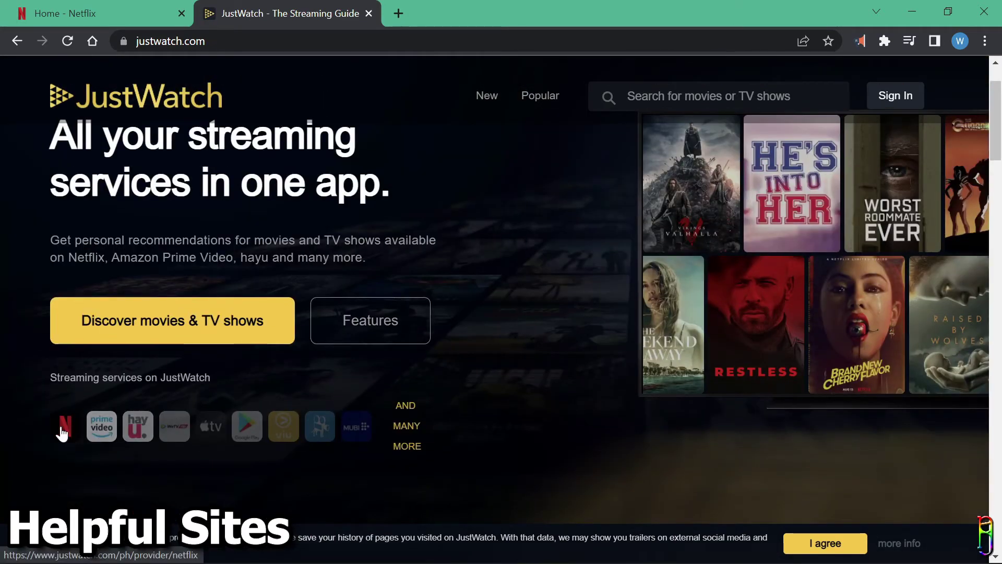
- Open JustWatch's Netflix catalogue and examine its release year filter and sorting options
left_click(64, 424)
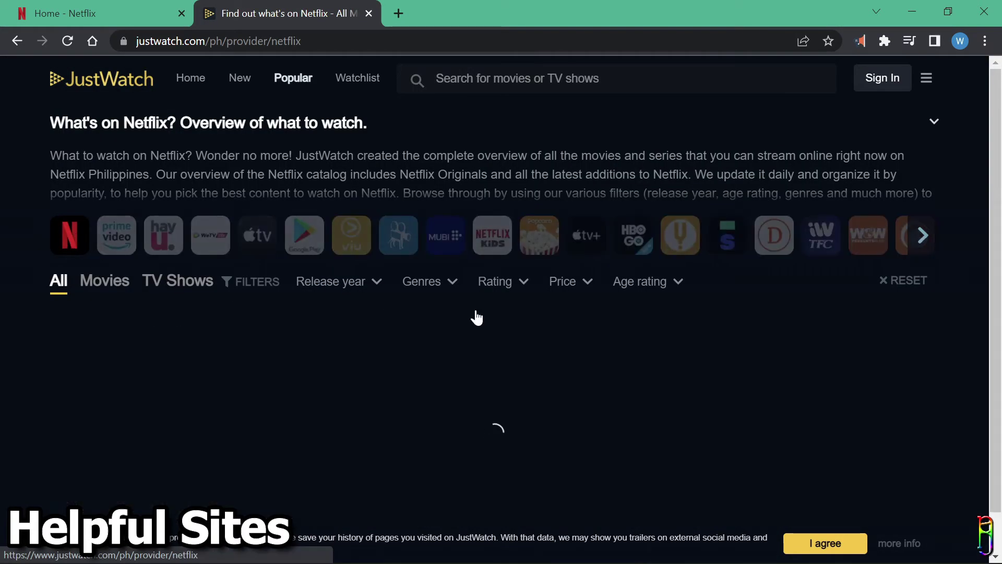
scroll(374, 379, "down", 1)
left_click(376, 204)
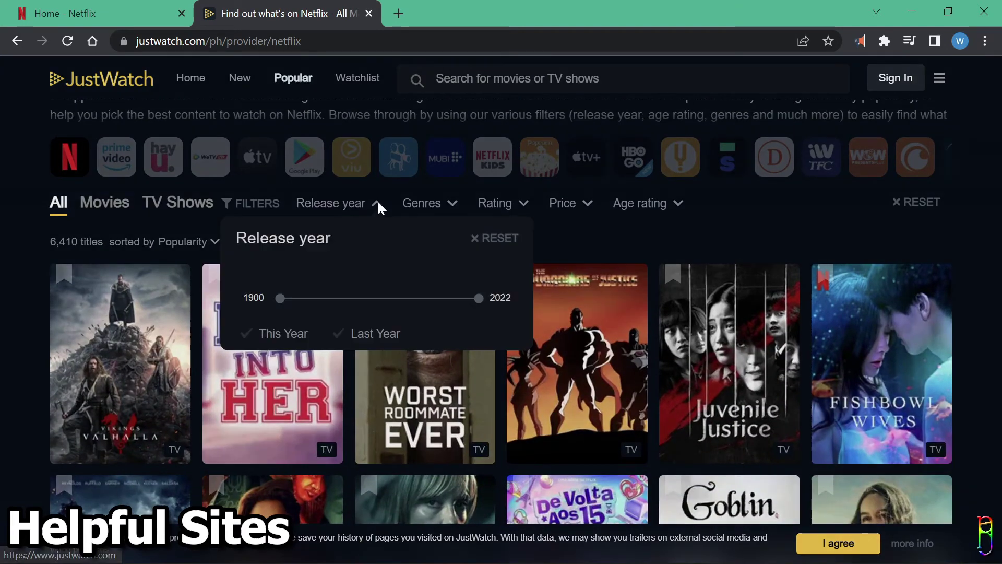
left_click(803, 224)
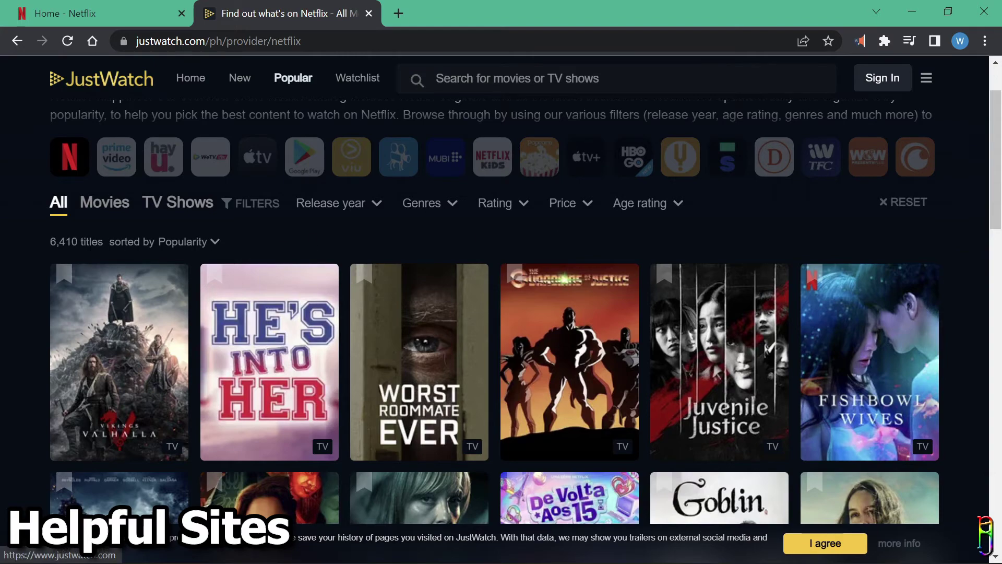
left_click(215, 242)
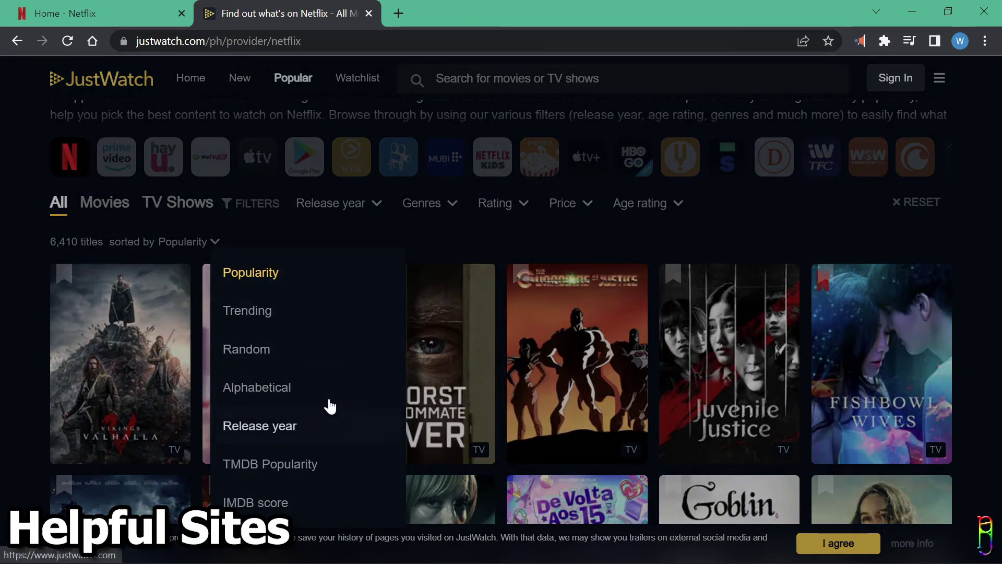
left_click(474, 235)
key("ctrl+l")
type("https://reelgood.com/movies/roulette/netflix")
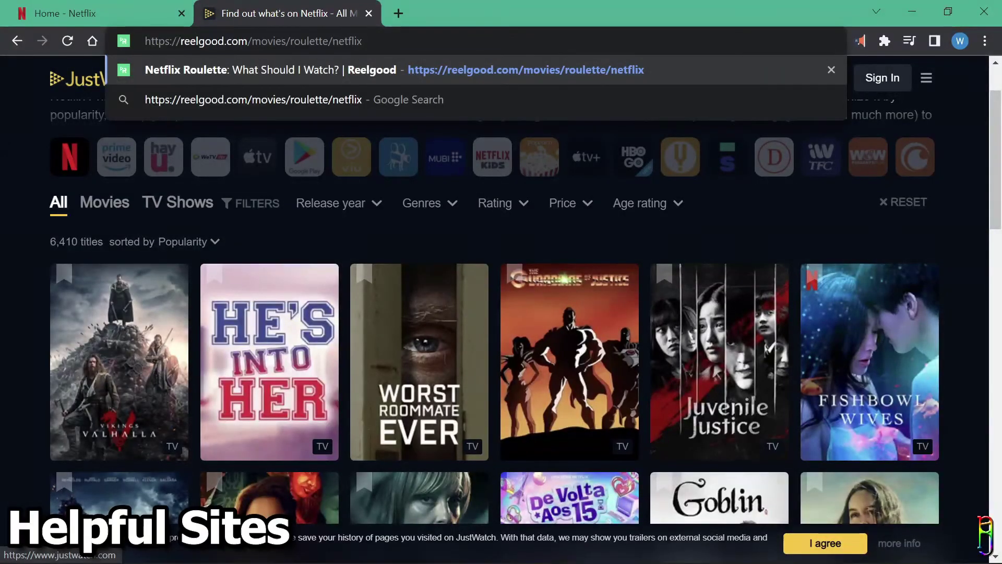
key("ctrl+a")
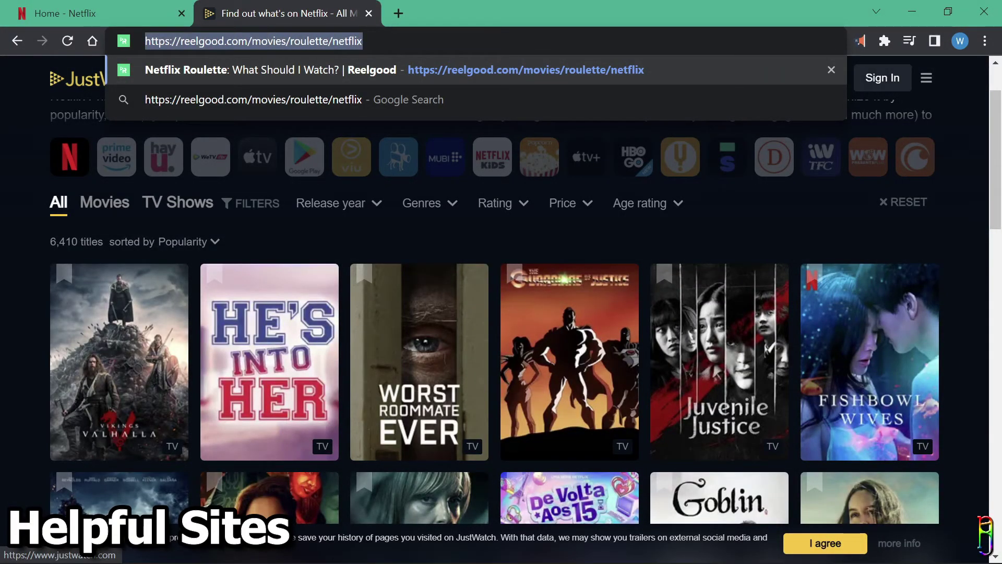
key("End")
key("Return")
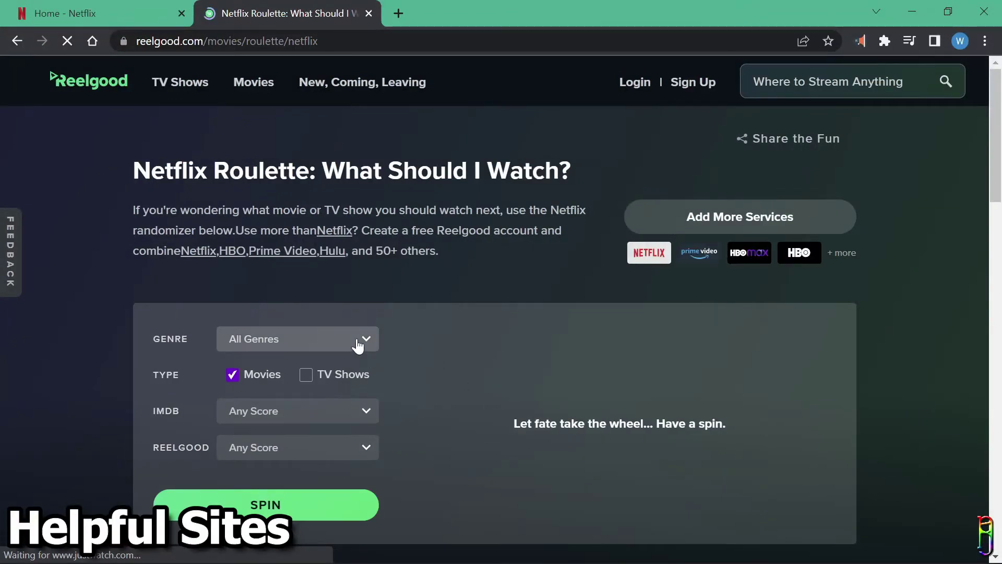
left_click(306, 382)
left_click(252, 503)
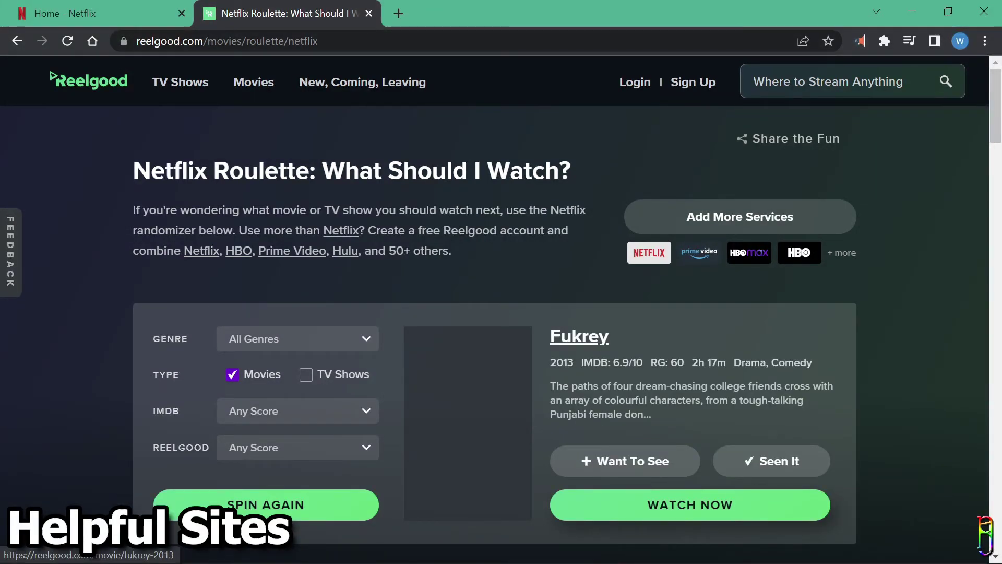
- Set the roulette's genre to Family and type to TV Shows only, and spin again
left_click(369, 342)
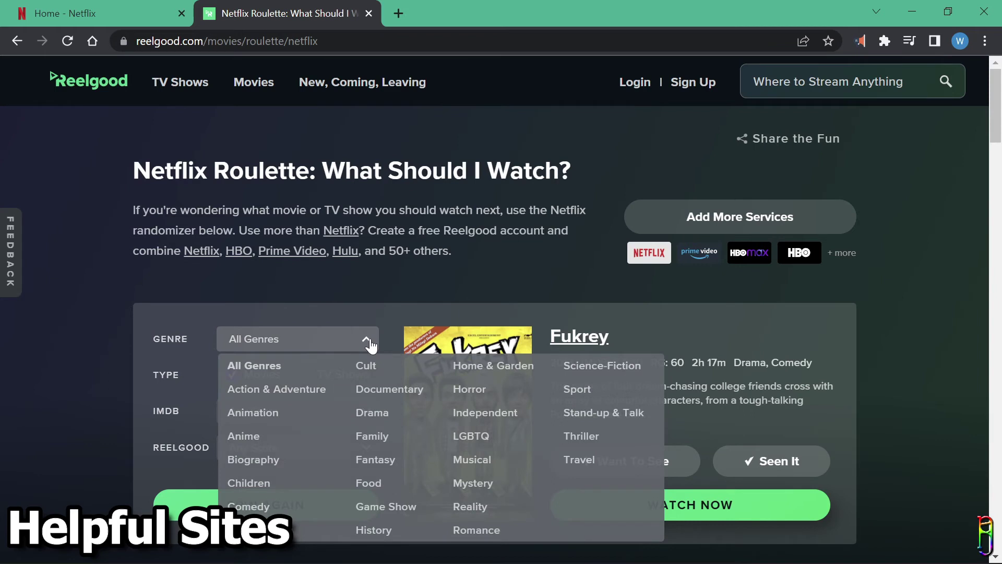
left_click(372, 437)
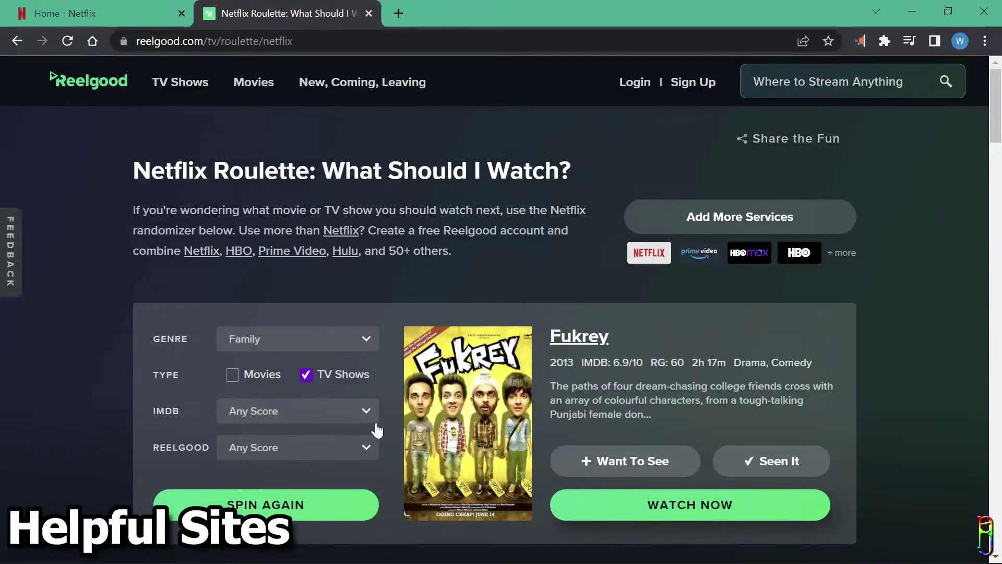
left_click(366, 411)
left_click(367, 419)
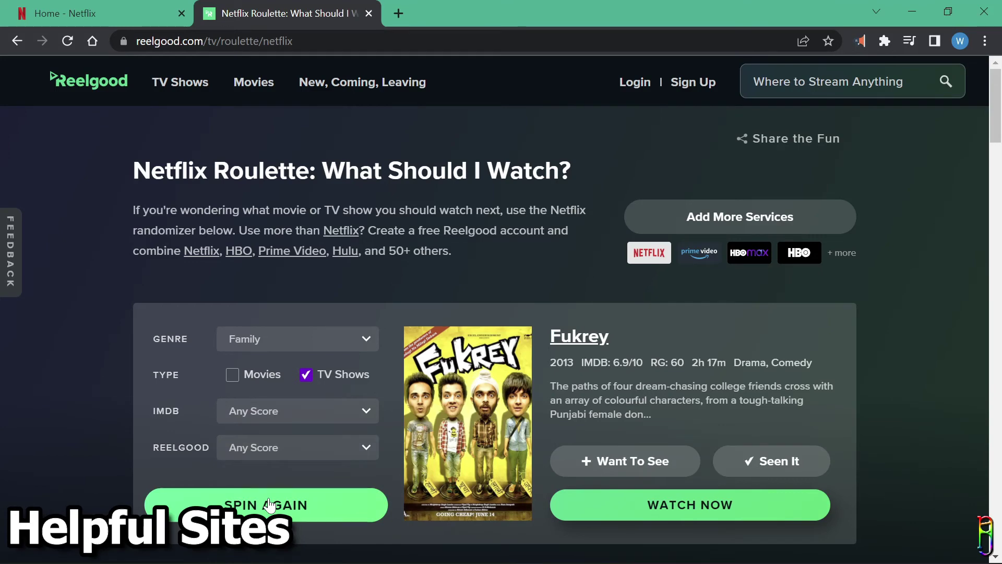
left_click(268, 505)
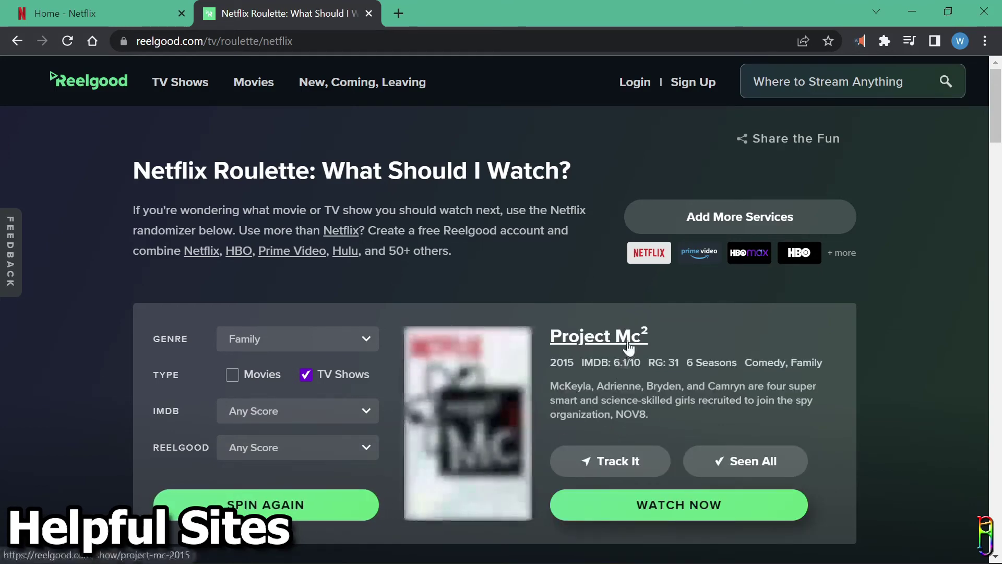
- Include movies alongside TV shows, set the IMDB score to > 8, spin again, and highlight the suggested title's IMDB score
left_click(233, 376)
left_click(360, 412)
left_click(261, 459)
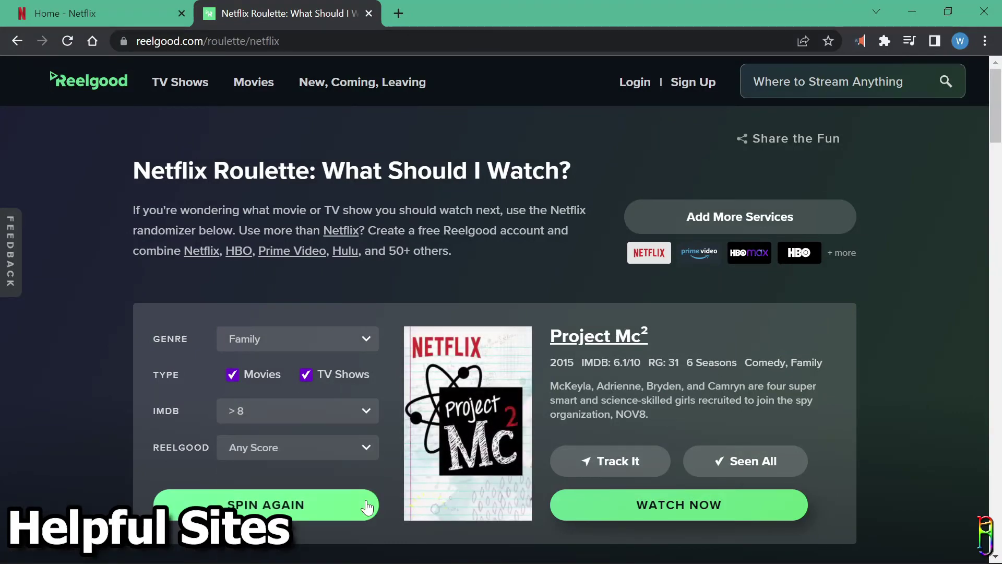
left_click(367, 505)
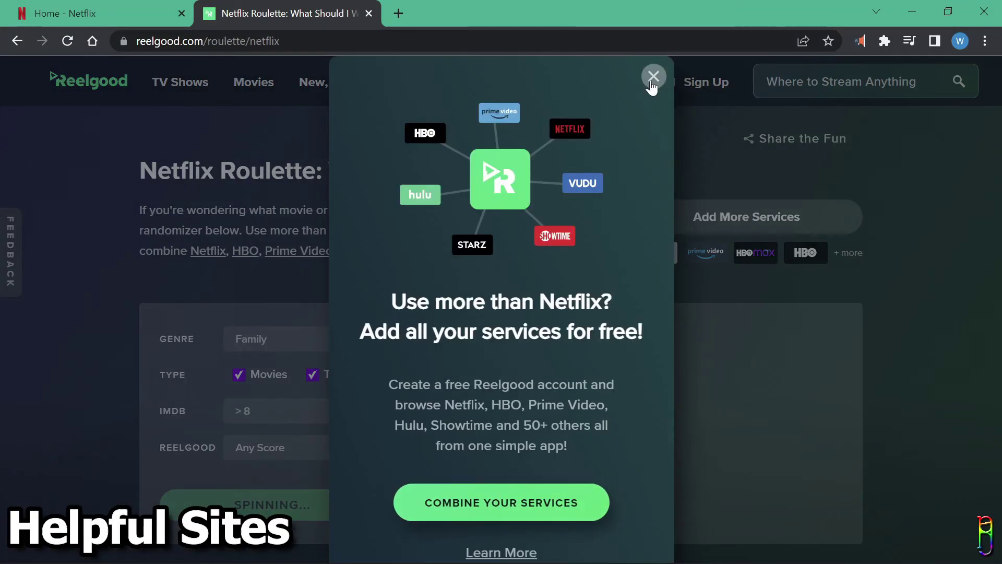
left_click(652, 78)
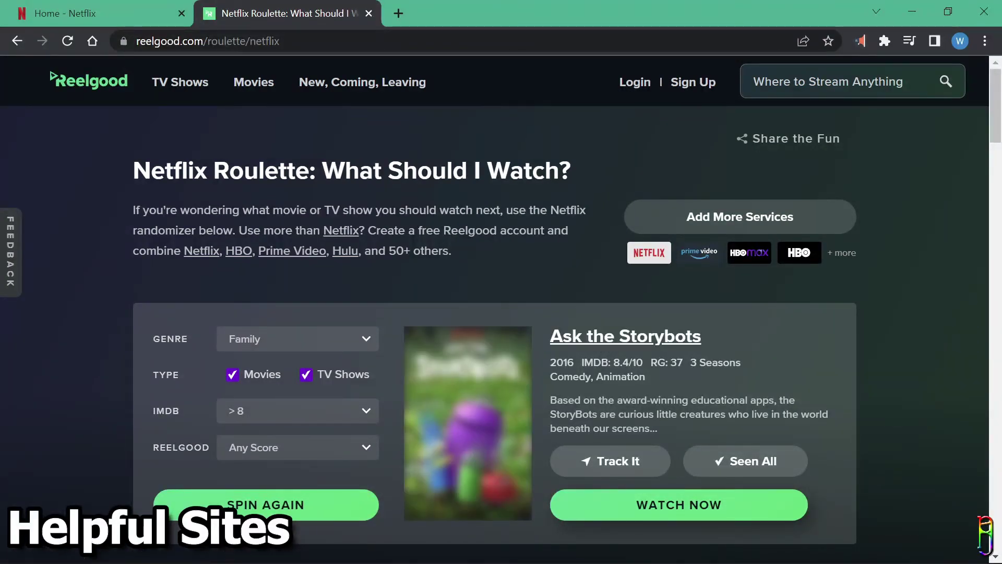
left_click_drag(613, 362, 630, 362)
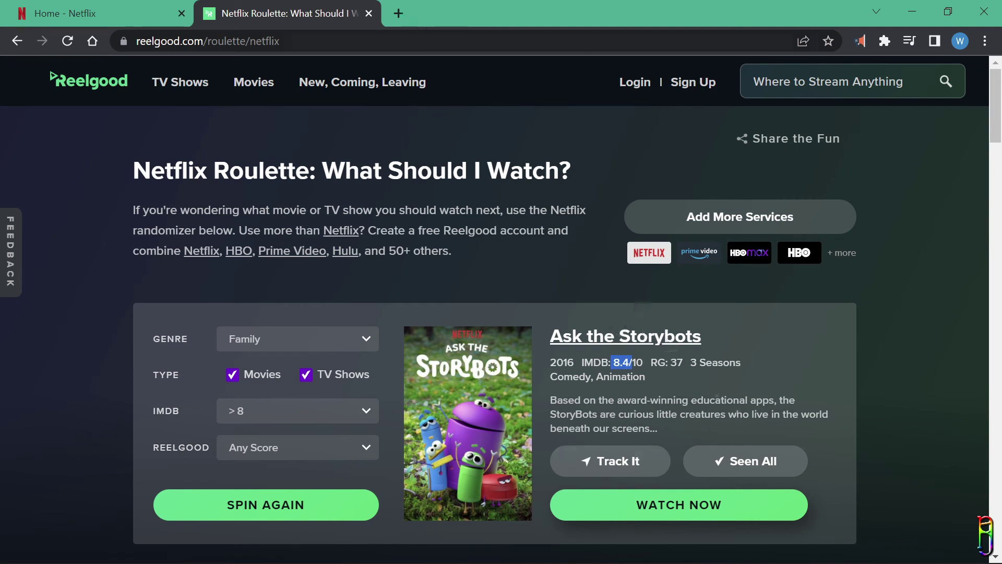
- Close the Reelgood tab and browse the rows on the Netflix home page
left_click(369, 13)
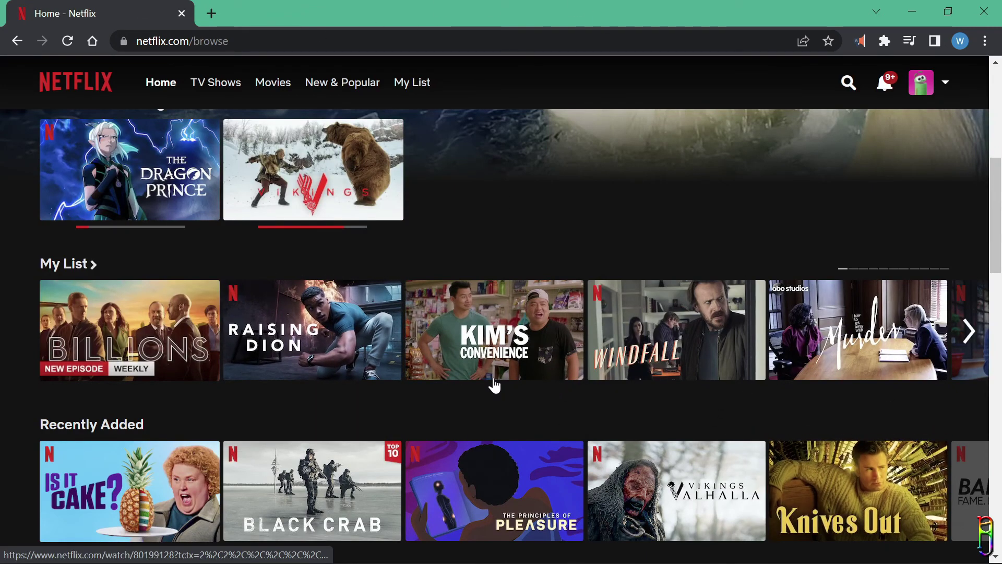
scroll(495, 382, "down", 2)
scroll(747, 385, "up", 3)
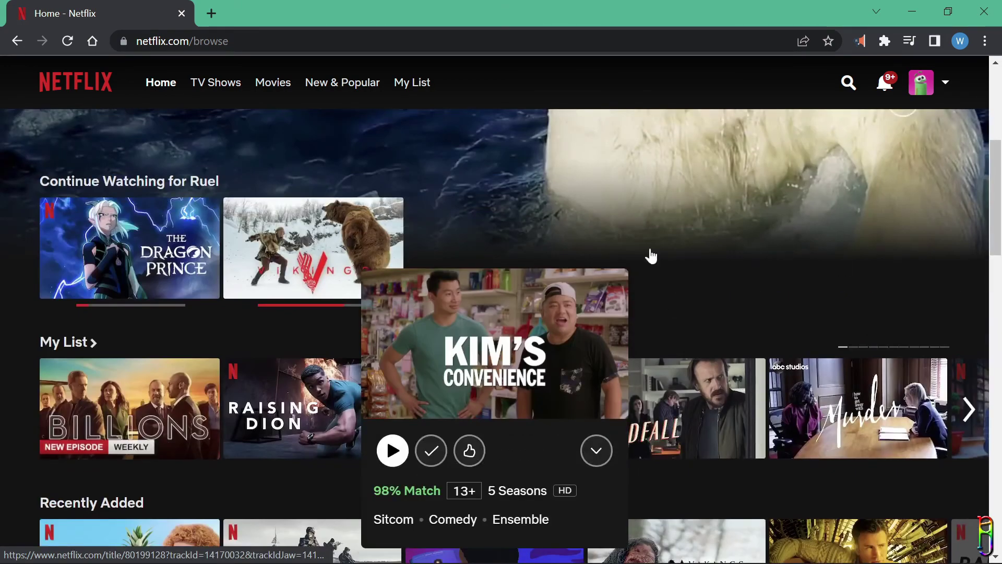